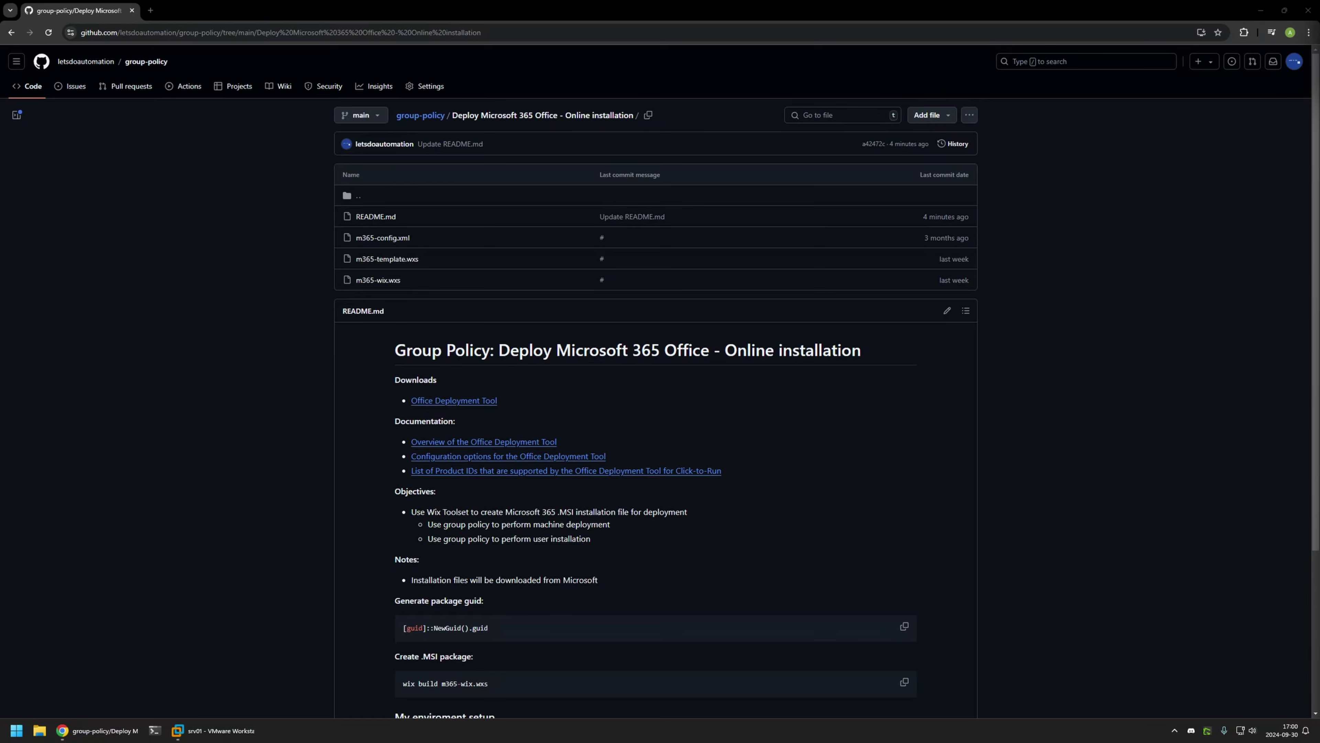
# Review the README's environment setup section, covering the WiX Toolset 4 CLI, Group Policy settings and Windows server setup links
pyautogui.scroll(-4, 1080, 389)
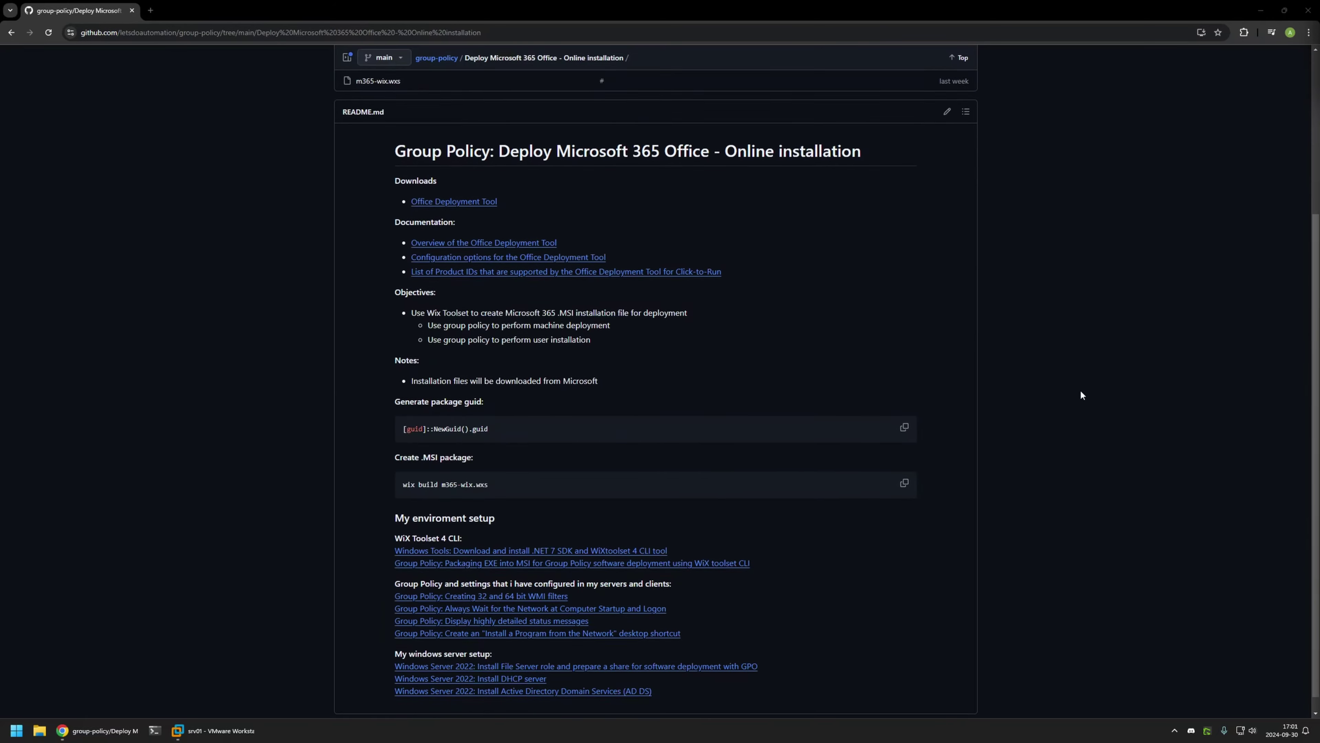
pyautogui.moveTo(670, 676); pyautogui.dragTo(366, 502)
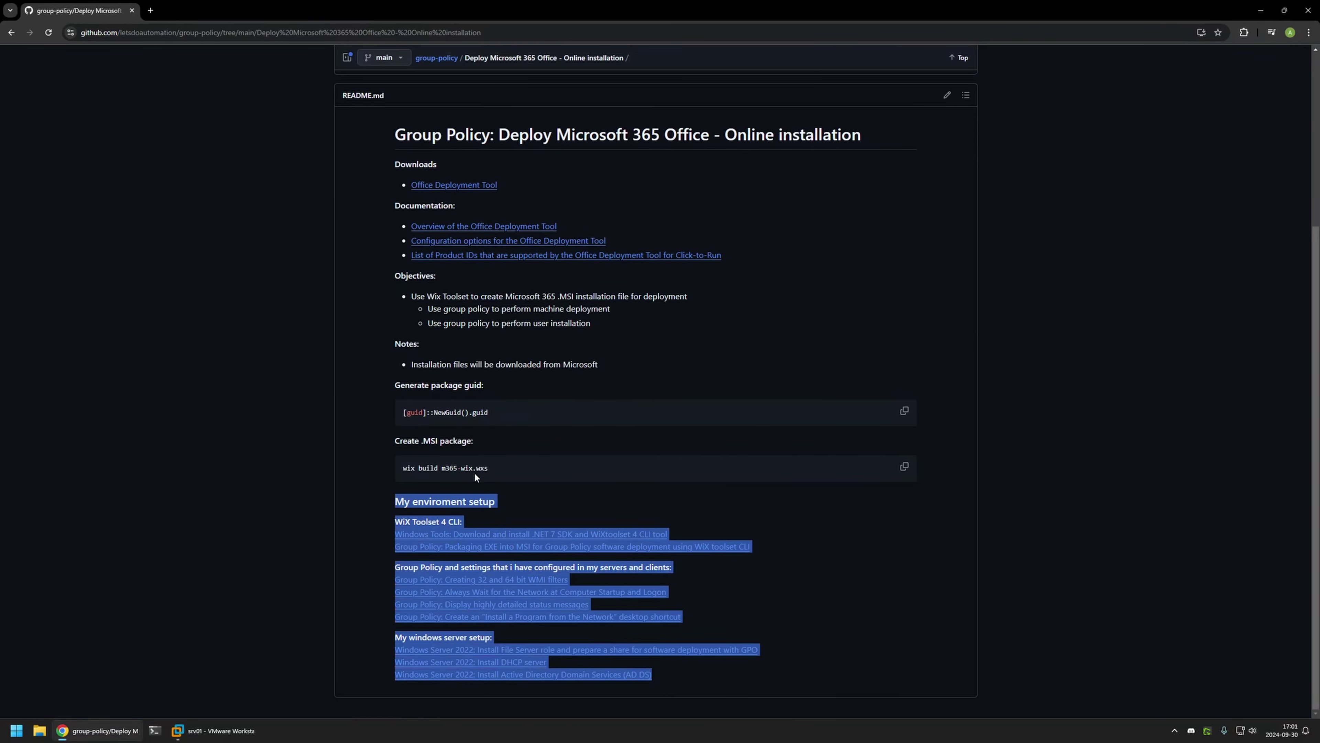
pyautogui.click(798, 539)
pyautogui.moveTo(657, 674); pyautogui.dragTo(385, 635)
pyautogui.click(712, 609)
pyautogui.moveTo(704, 616); pyautogui.dragTo(379, 565)
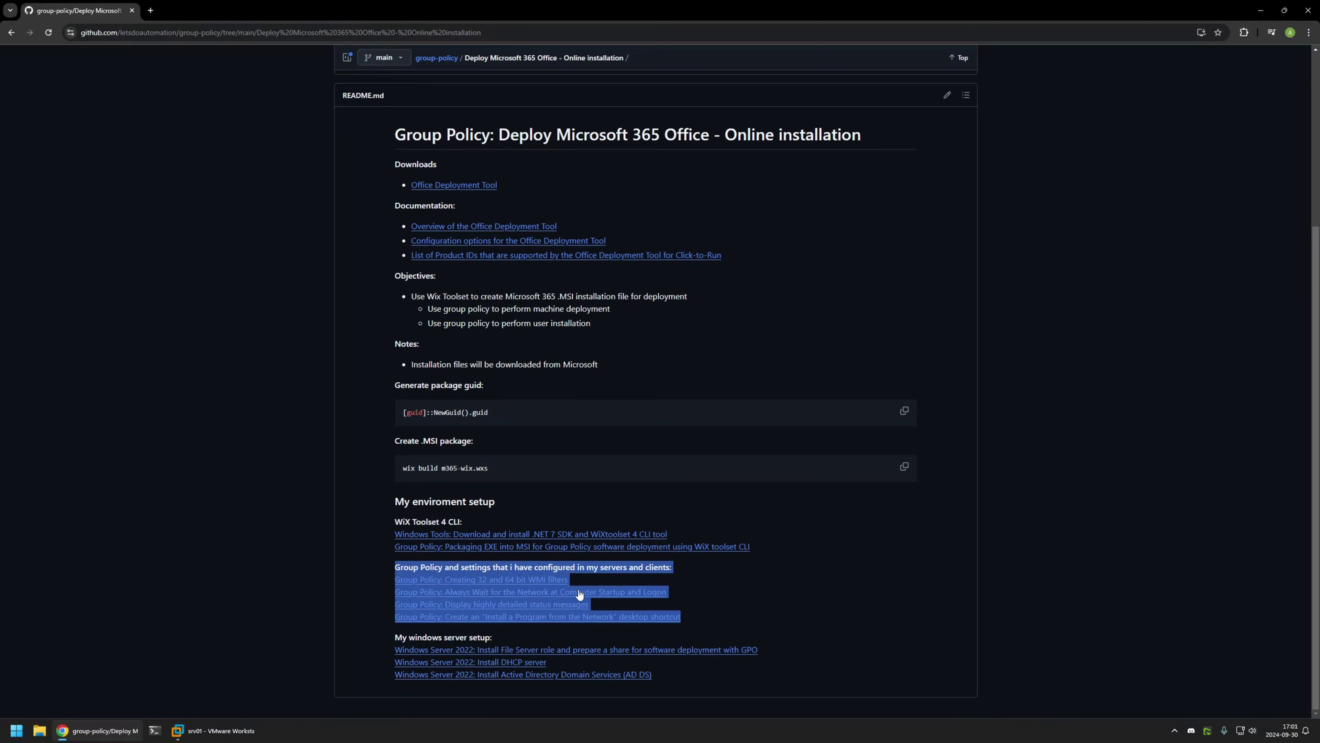
pyautogui.click(698, 570)
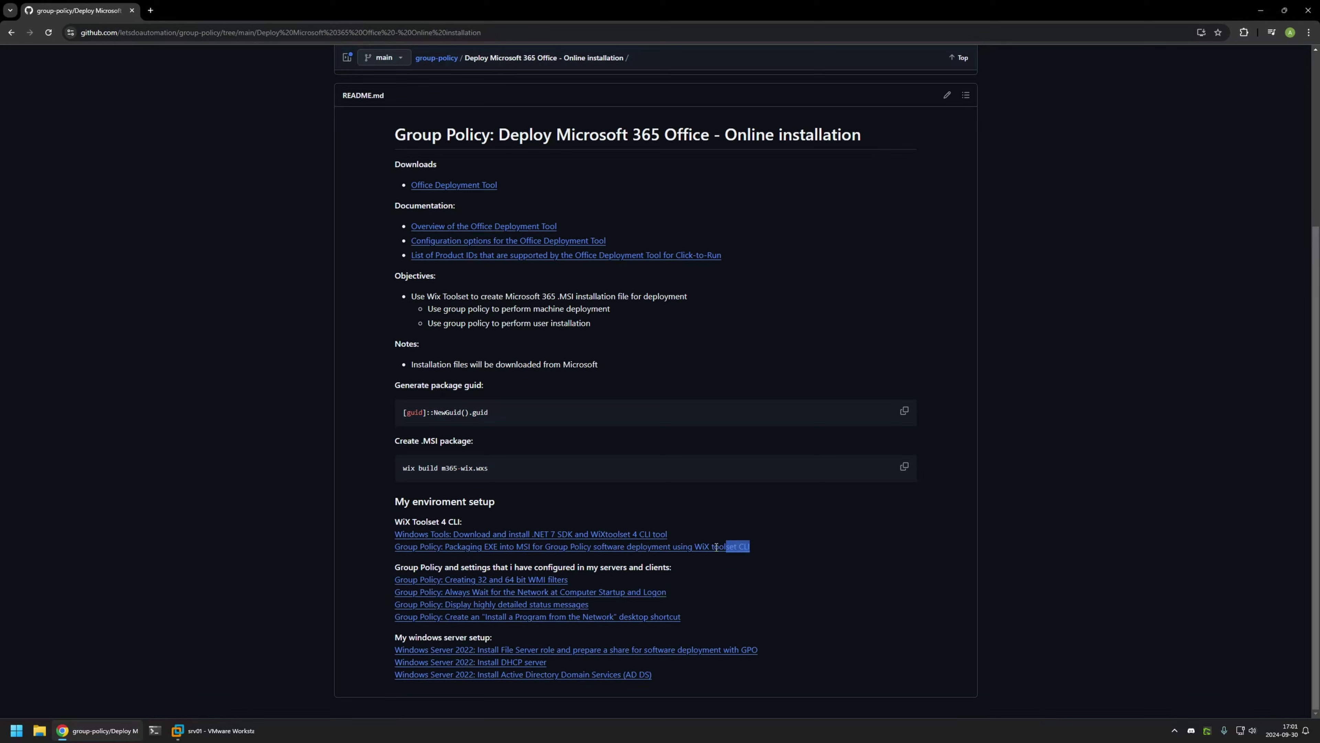
pyautogui.moveTo(717, 547); pyautogui.dragTo(461, 523)
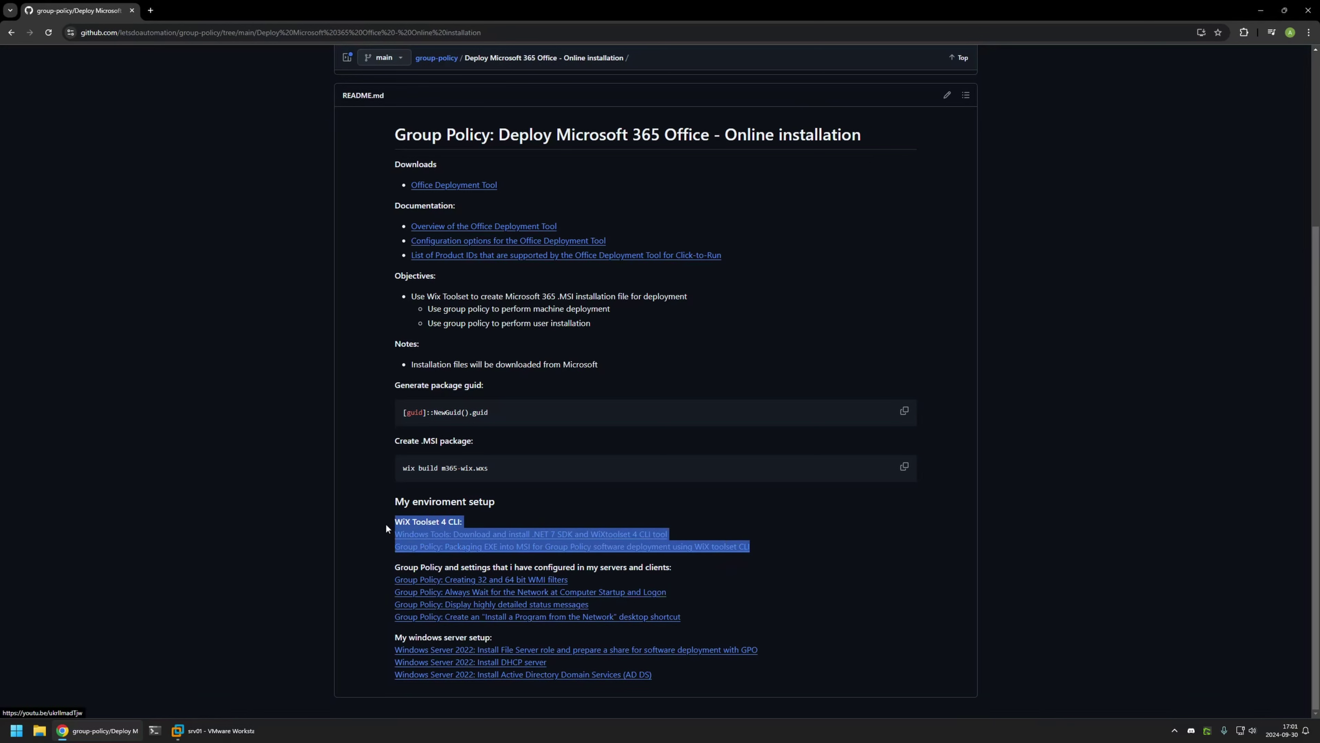
pyautogui.click(466, 524)
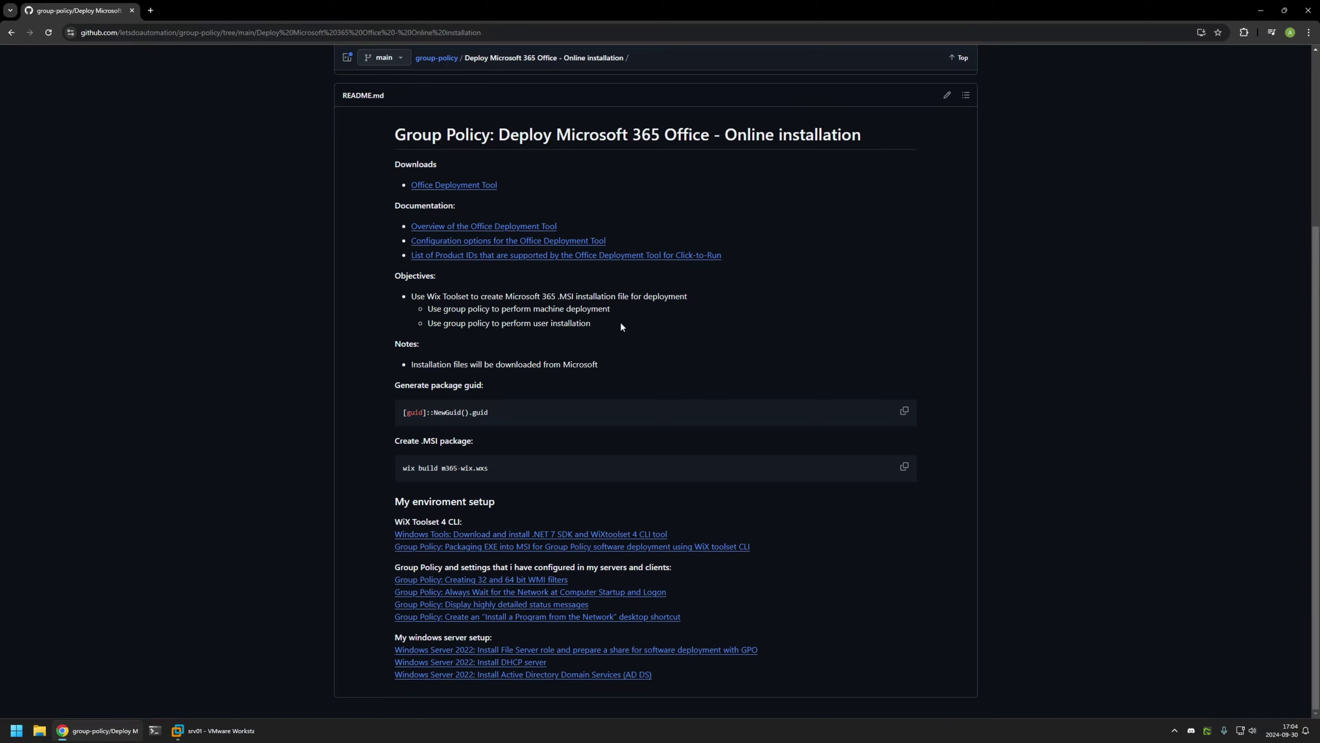
# Read the README's objectives on building the Microsoft 365 MSI and deploying it by group policy, plus the installation files note
pyautogui.moveTo(623, 327); pyautogui.dragTo(610, 294)
pyautogui.click(428, 291)
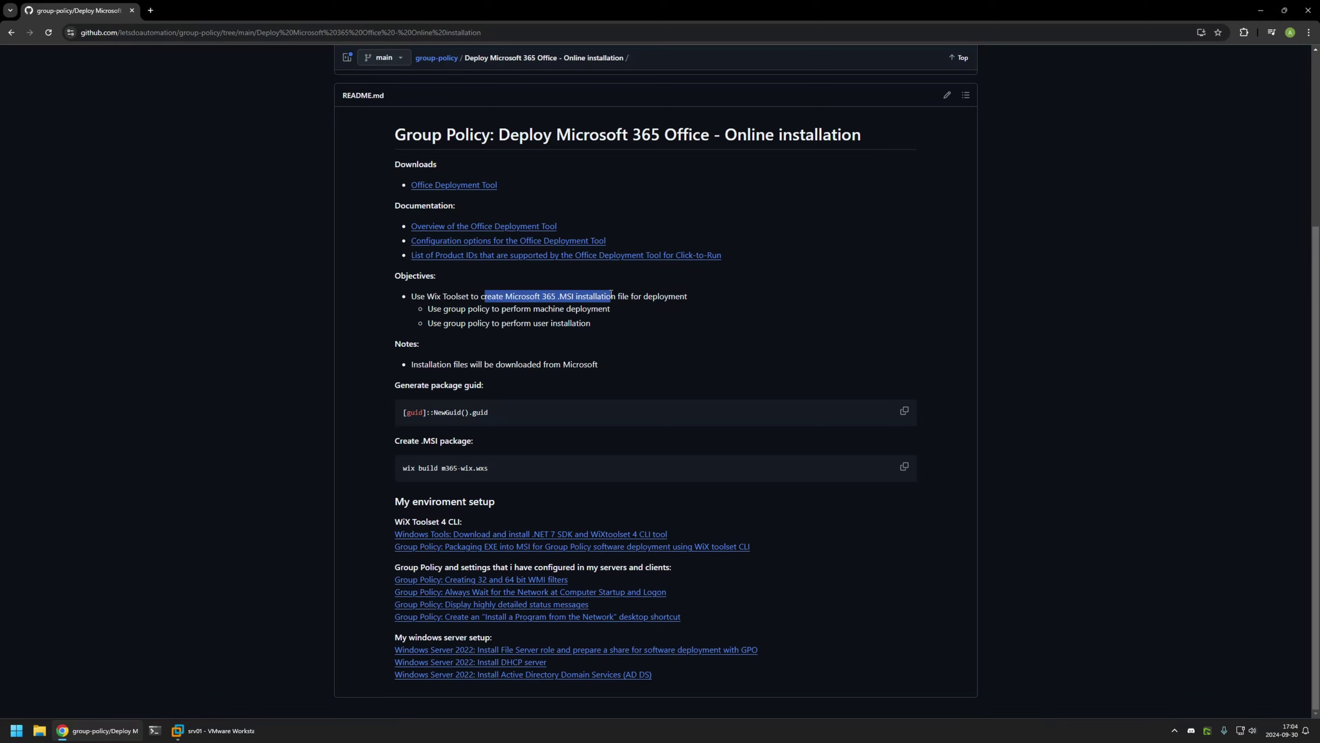
pyautogui.click(575, 296)
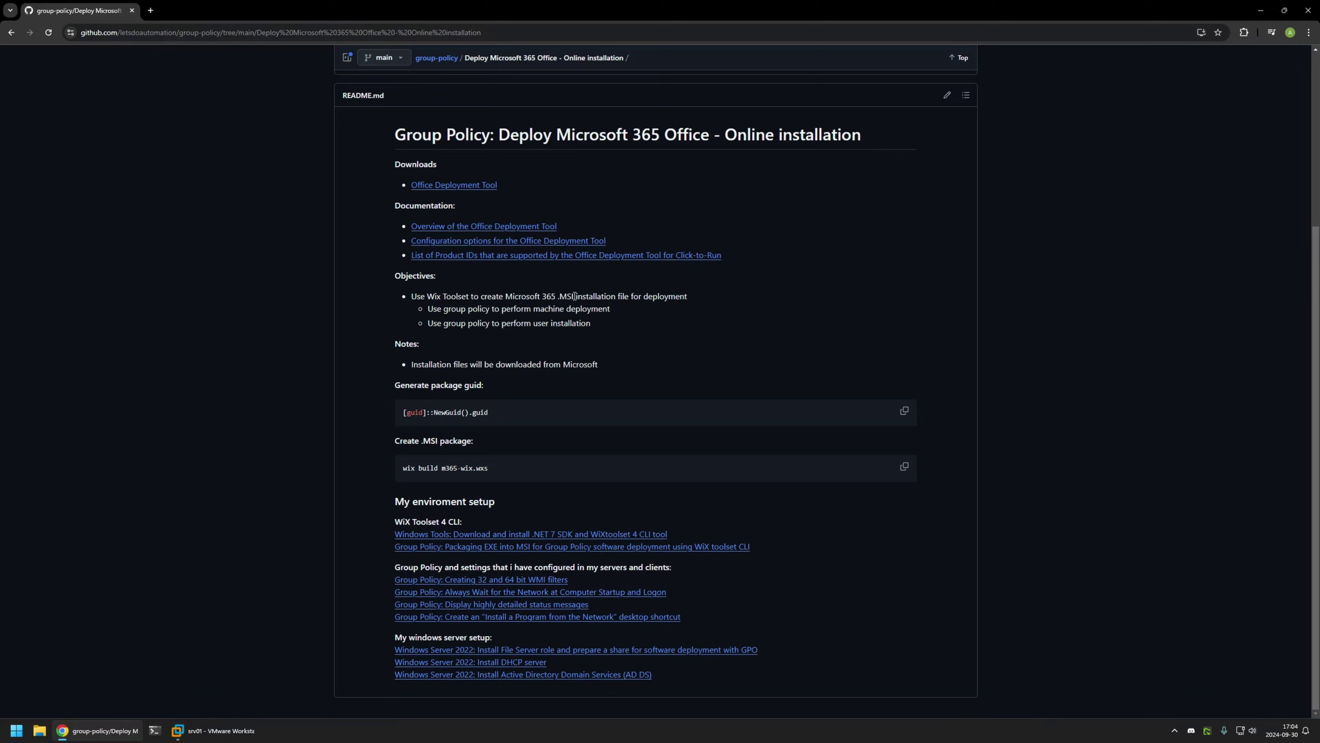
pyautogui.moveTo(500, 309); pyautogui.dragTo(630, 307)
pyautogui.moveTo(500, 323); pyautogui.dragTo(600, 317)
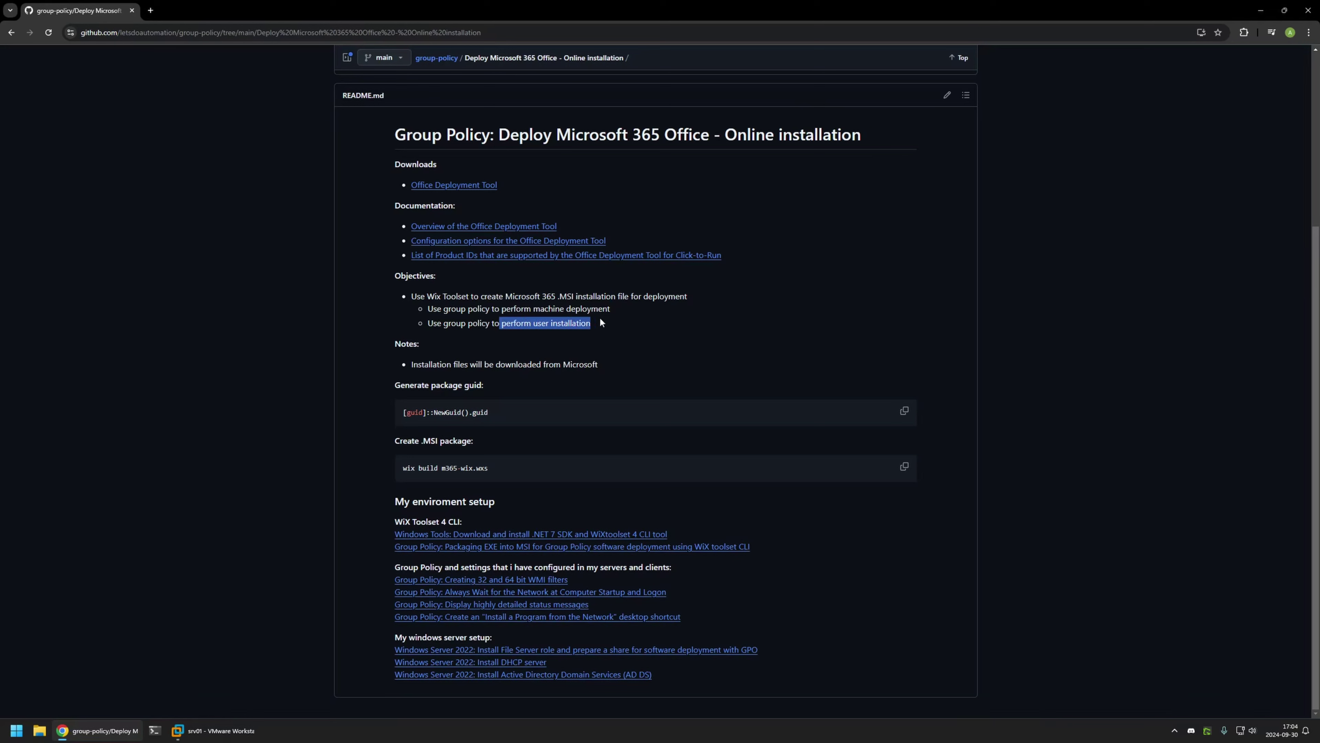
pyautogui.click(594, 320)
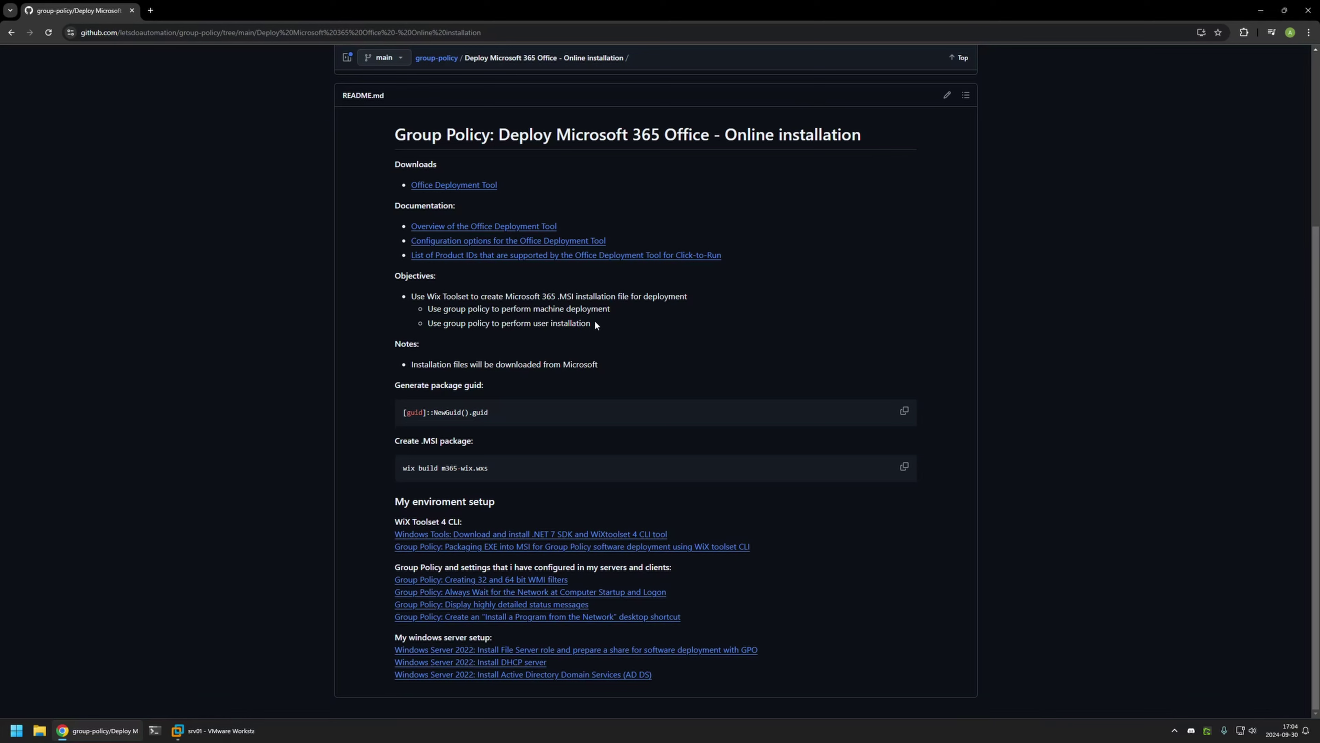
pyautogui.moveTo(522, 358); pyautogui.dragTo(373, 341)
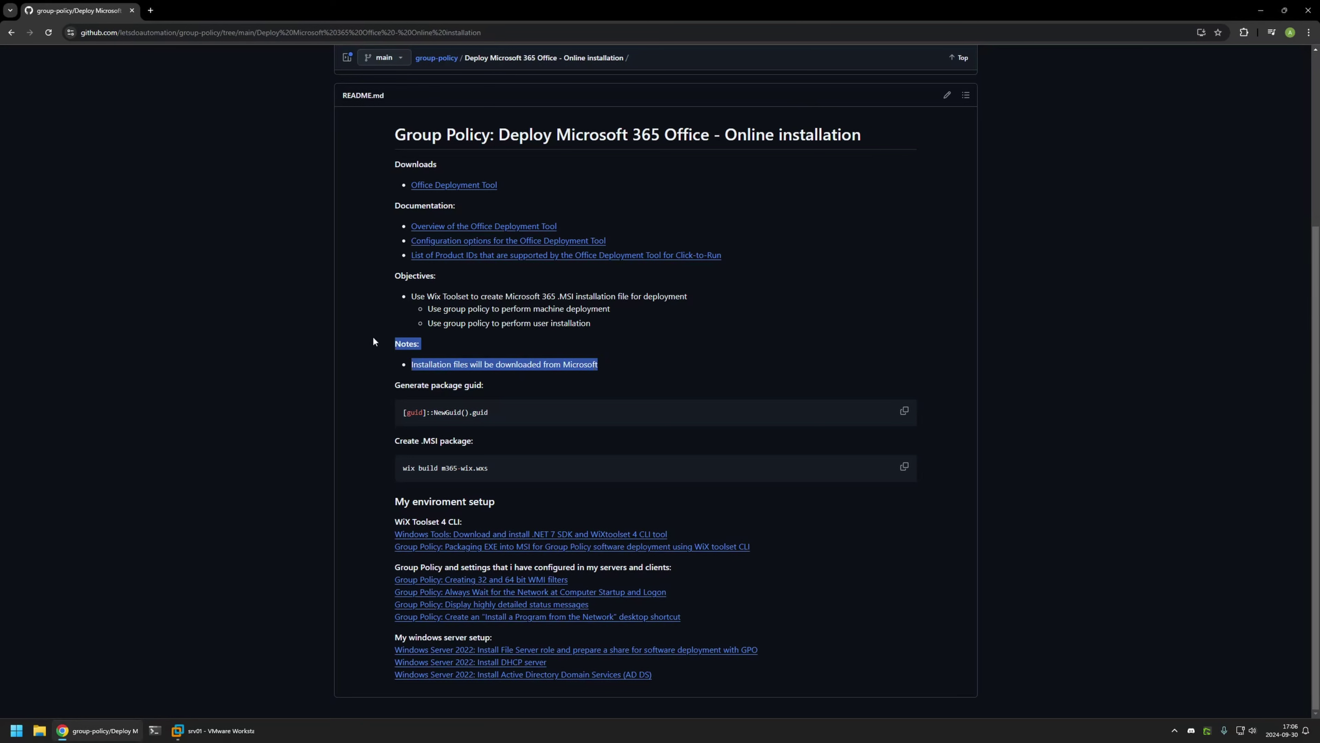
pyautogui.moveTo(491, 296); pyautogui.dragTo(589, 296)
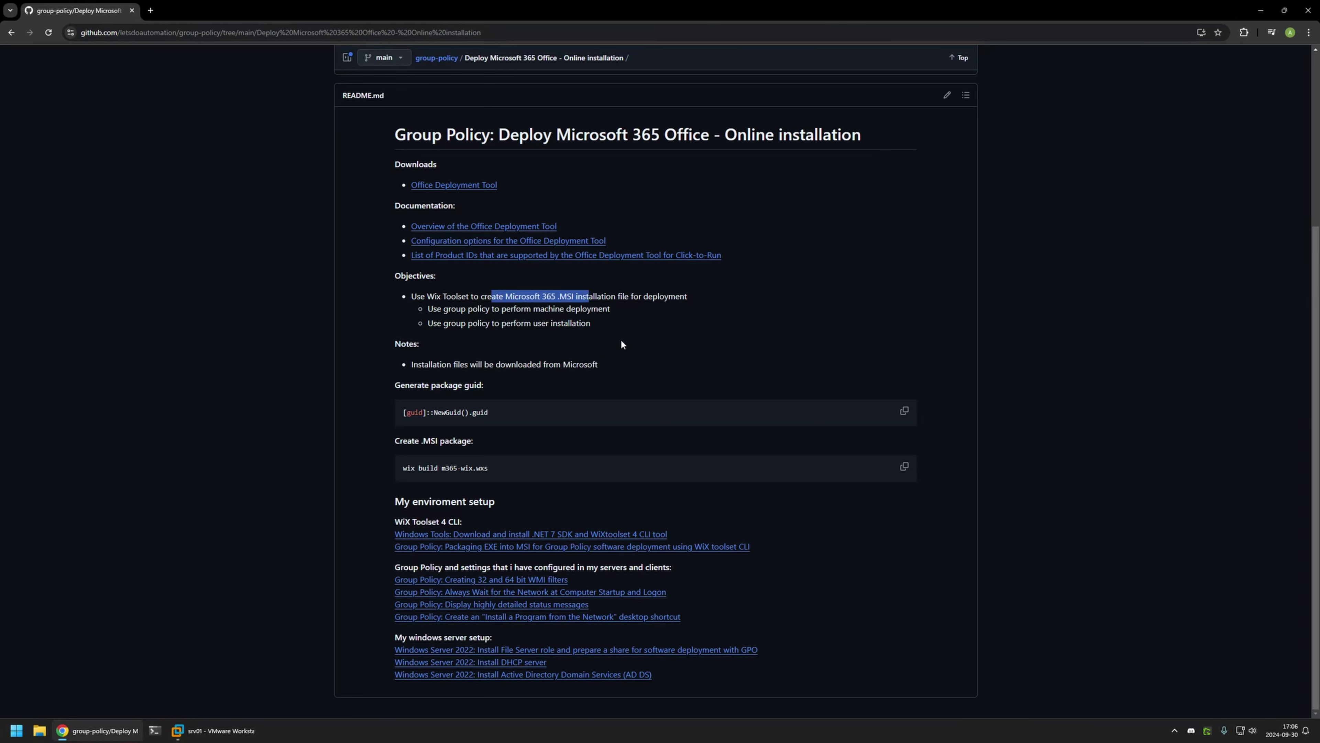
pyautogui.click(602, 367)
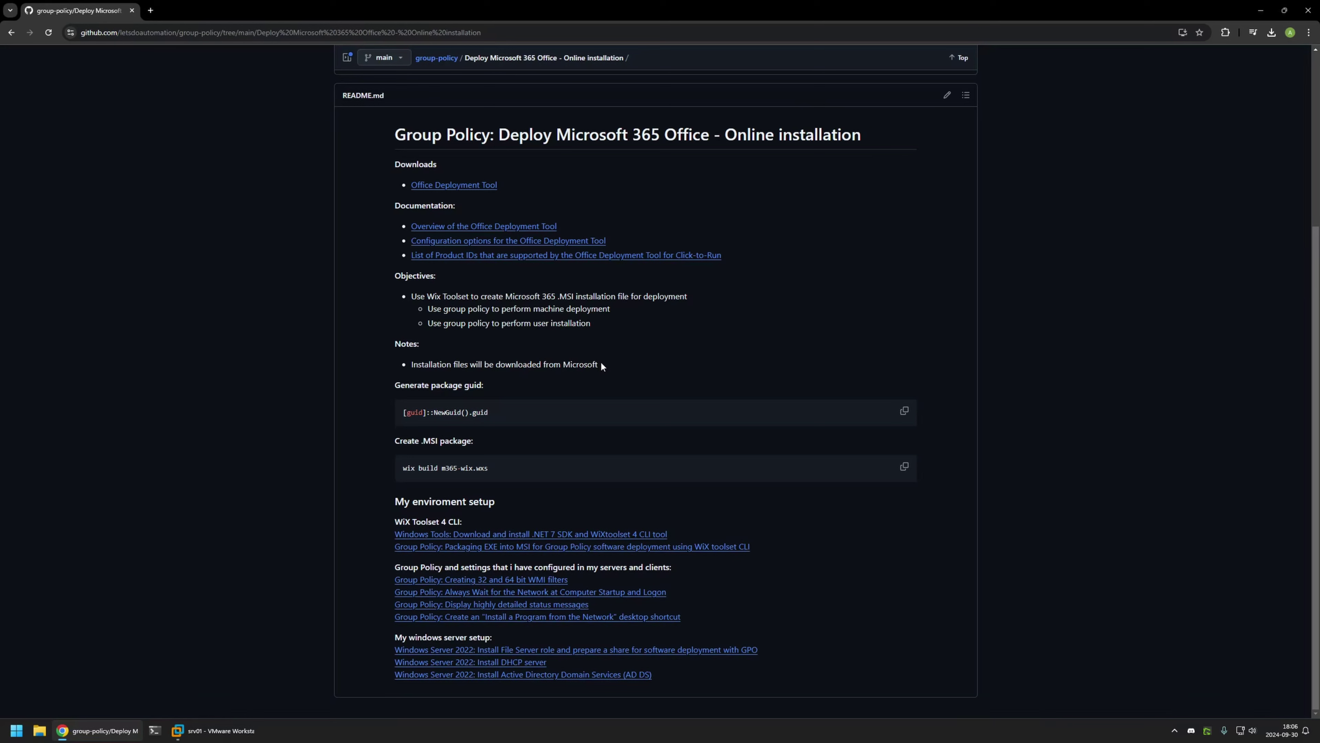
# Download the English Office Deployment Tool from the Microsoft page linked in the README, and close that page
pyautogui.click(444, 185)
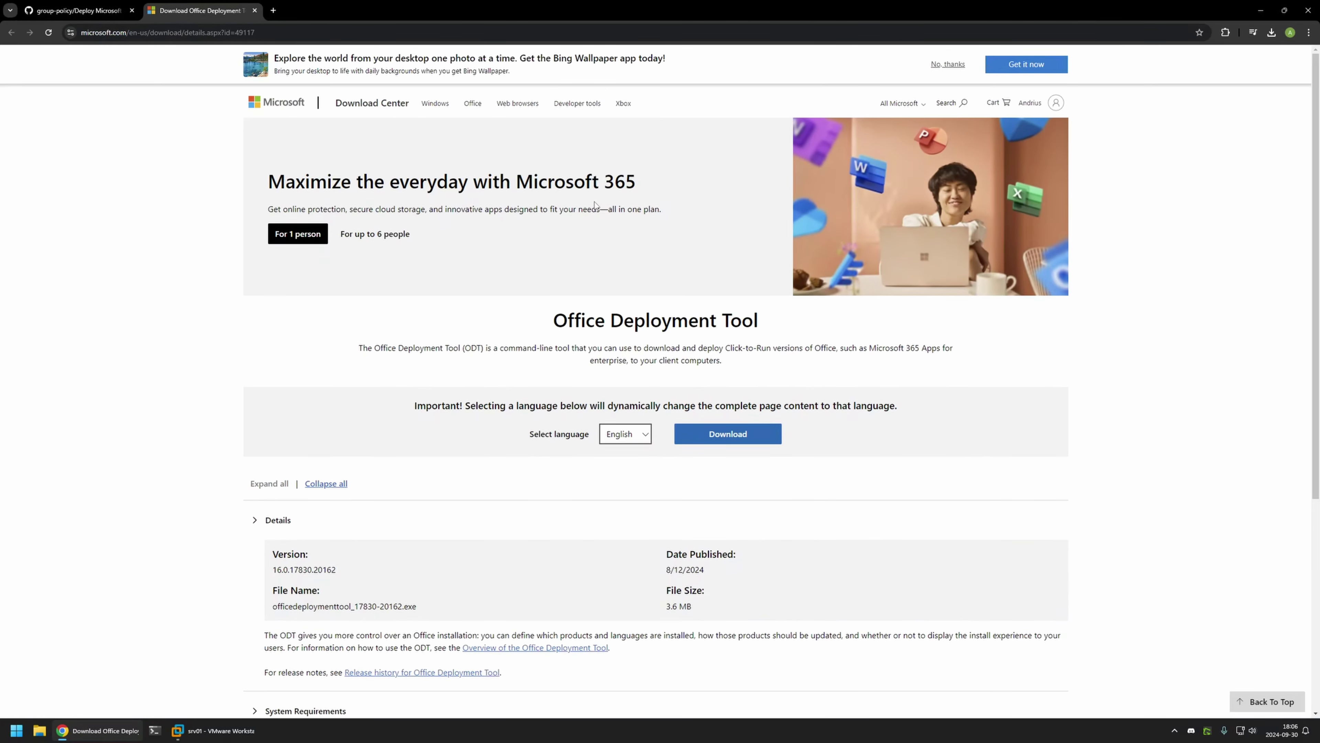
pyautogui.click(719, 437)
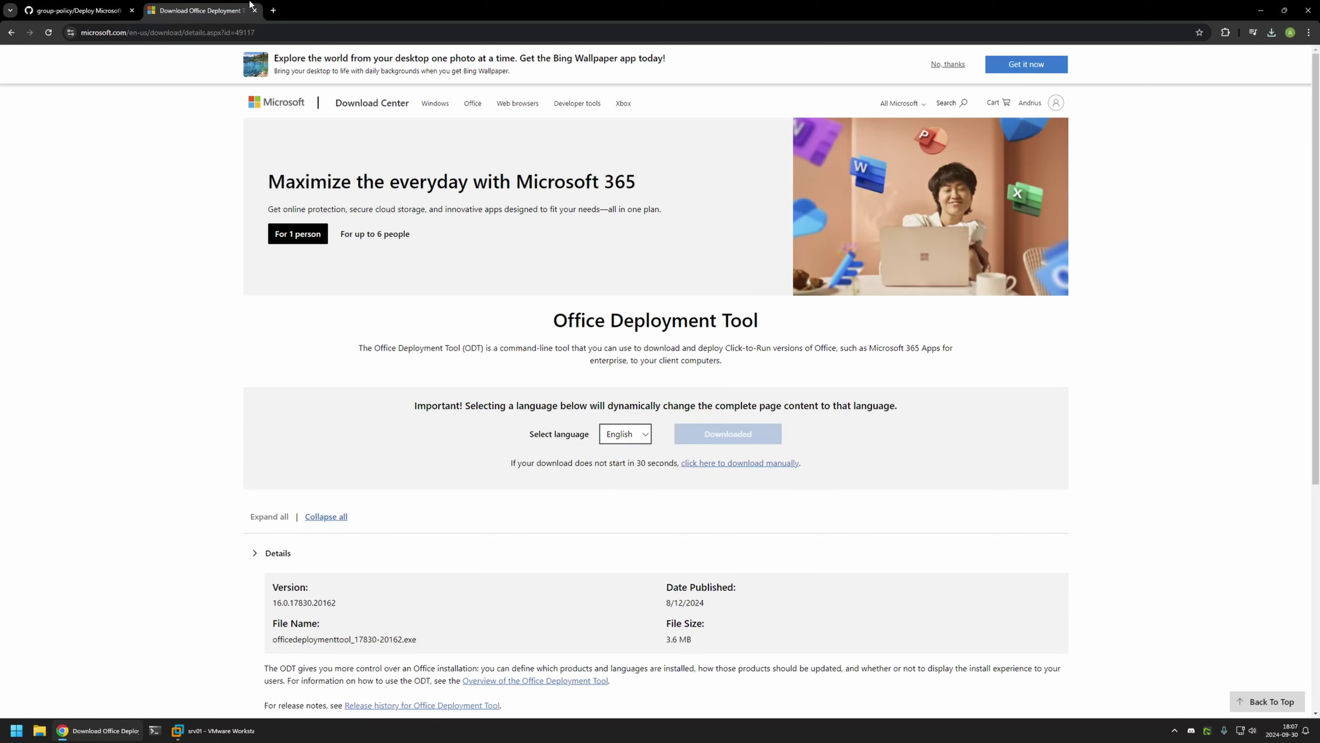
pyautogui.click(254, 10)
# Open the repository's m365-config.xml file in a separate browser tab
pyautogui.scroll(5, 234, 143)
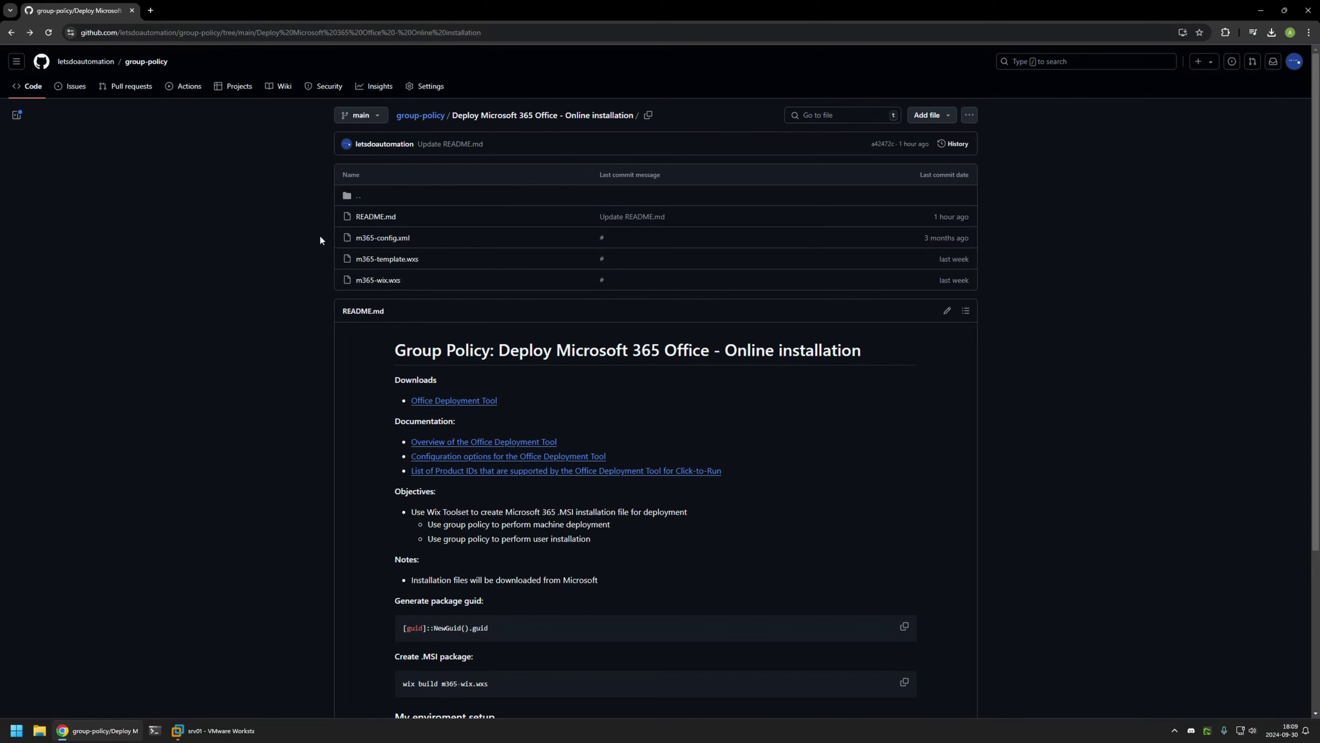
pyautogui.moveTo(424, 238); pyautogui.dragTo(355, 238)
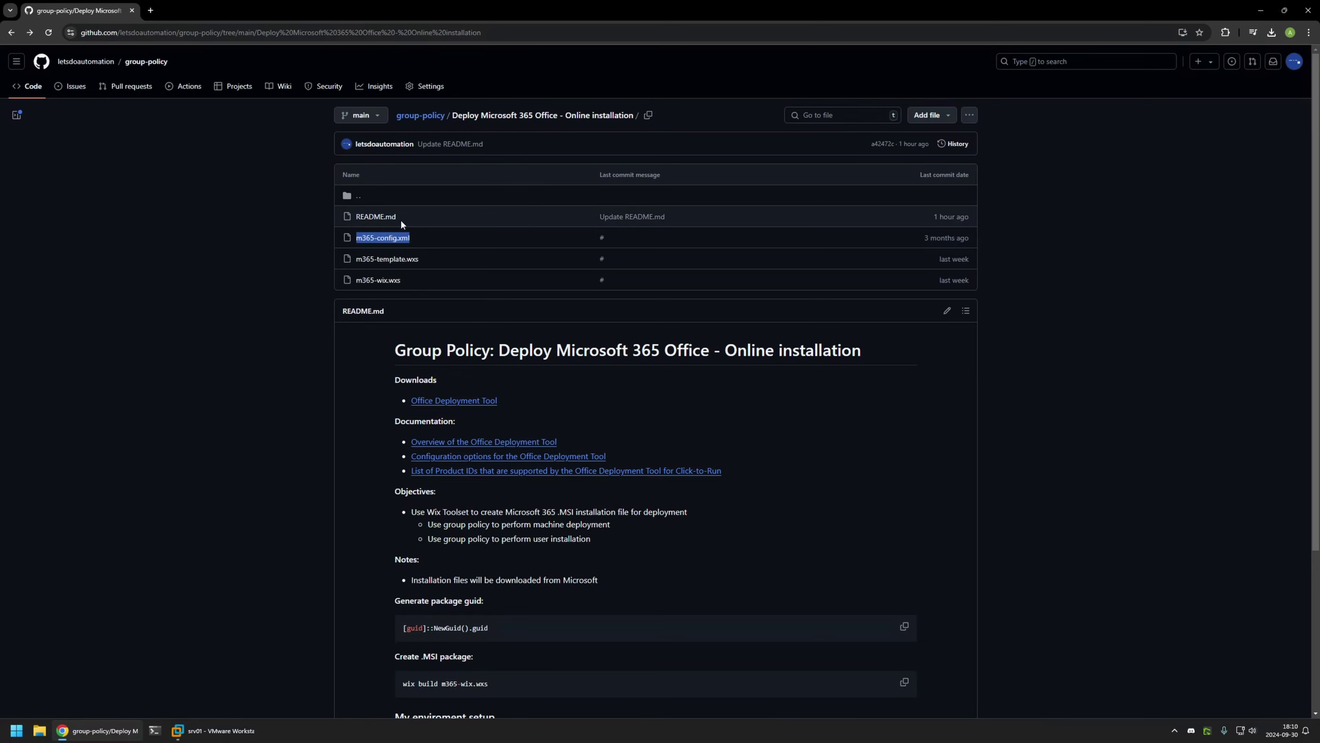
pyautogui.click(314, 230)
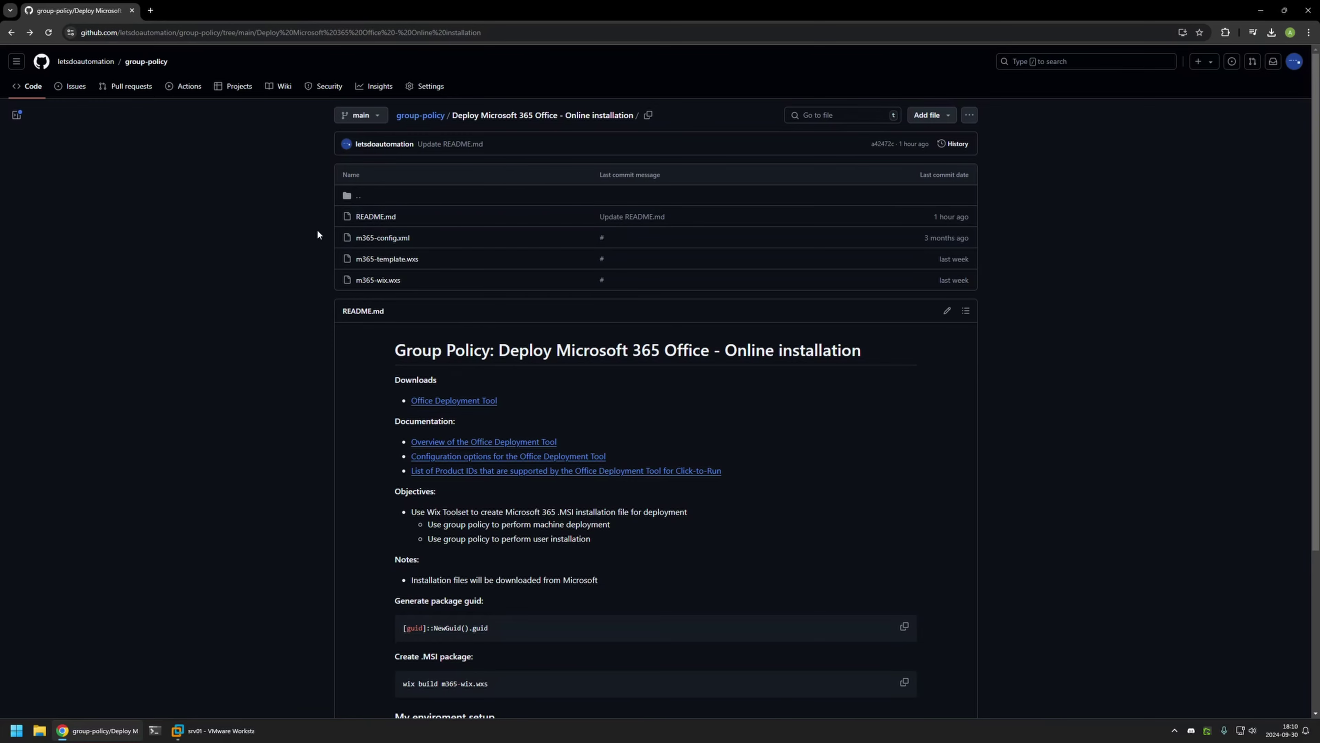
pyautogui.middleClick(390, 238)
pyautogui.click(197, 10)
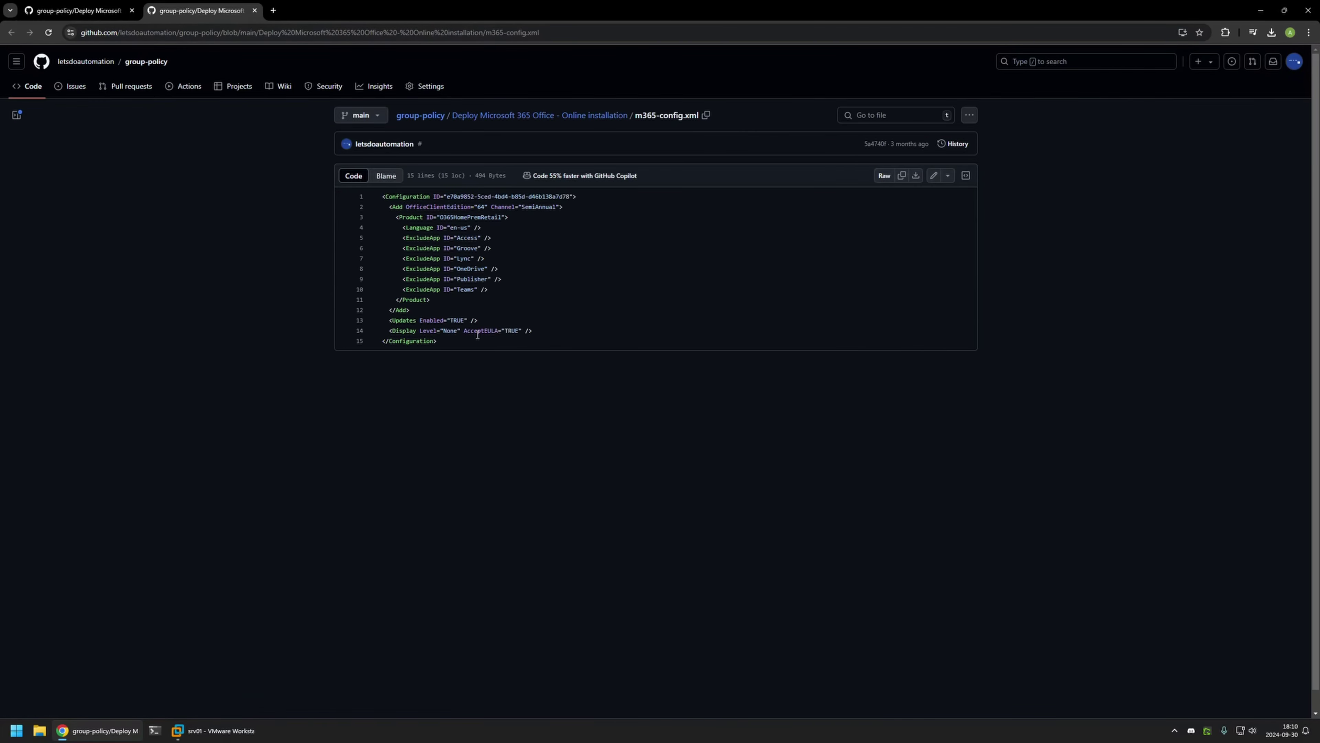
# Review the product and display settings in m365-config.xml, and download the raw file
pyautogui.moveTo(457, 331); pyautogui.dragTo(378, 209)
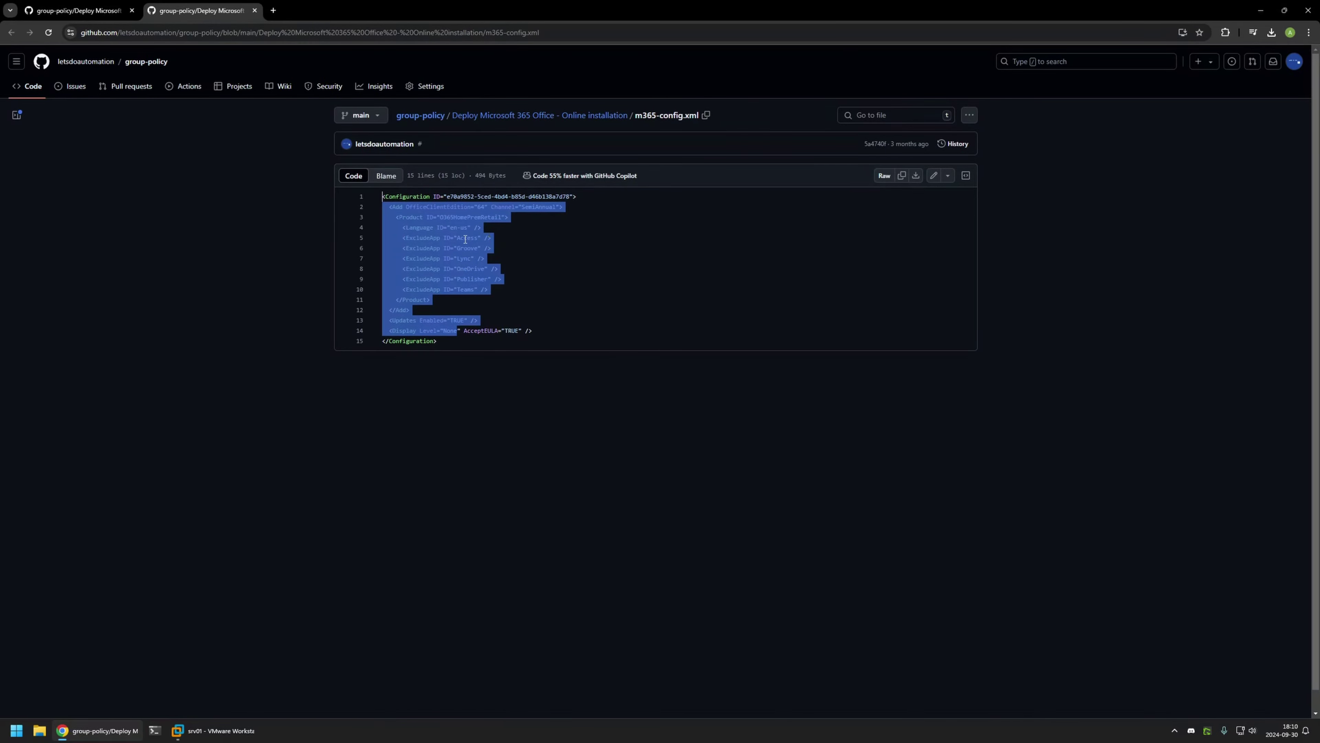
pyautogui.click(489, 236)
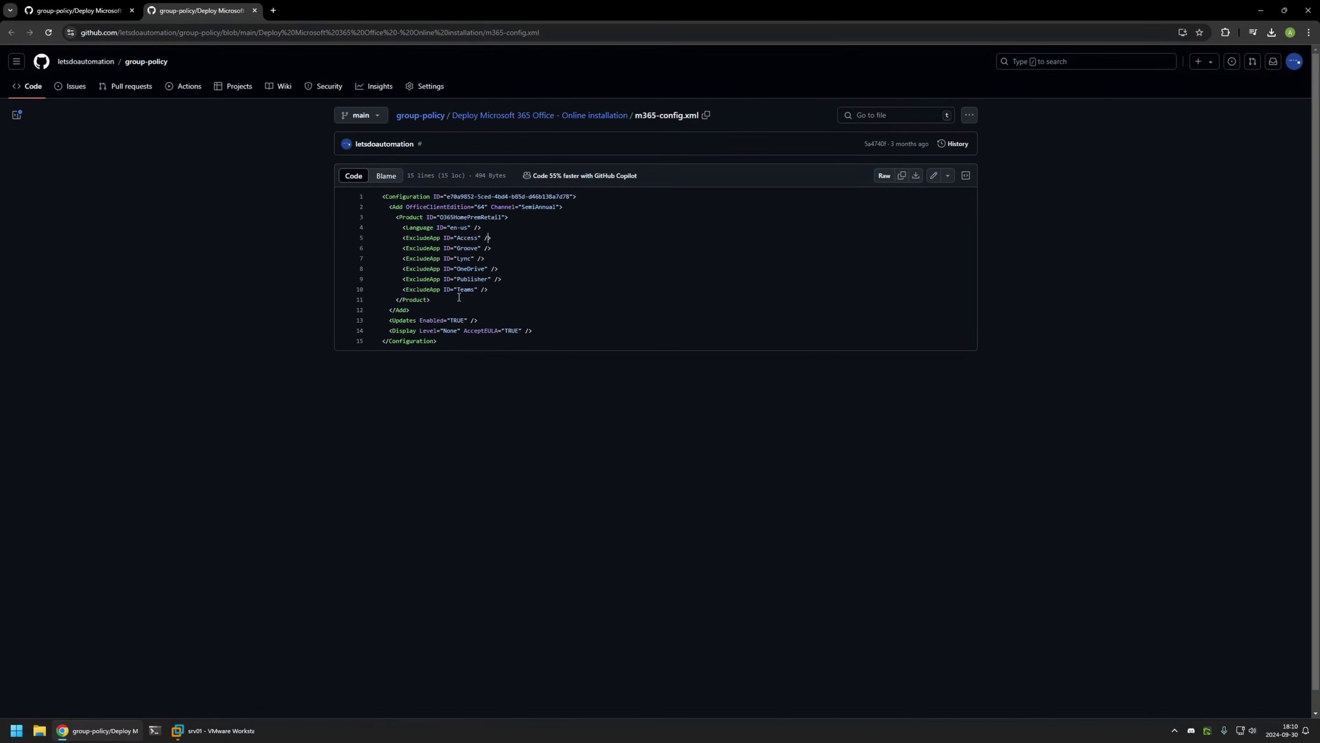
pyautogui.moveTo(385, 329); pyautogui.dragTo(530, 330)
pyautogui.click(469, 329)
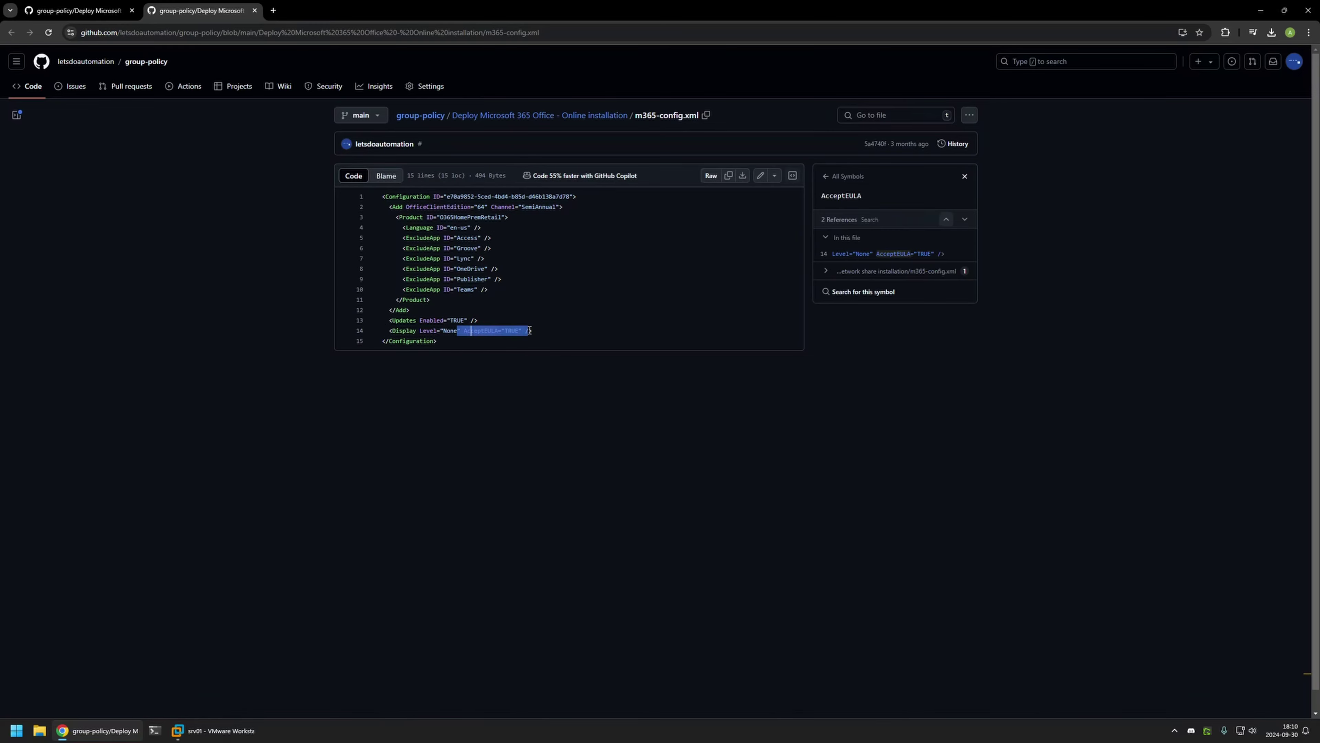
pyautogui.click(533, 328)
pyautogui.click(743, 175)
# Go back to the repository folder and examine the variable definitions at the start of m365-wix.wxs
pyautogui.hotkey('ctrl', 'pageup')
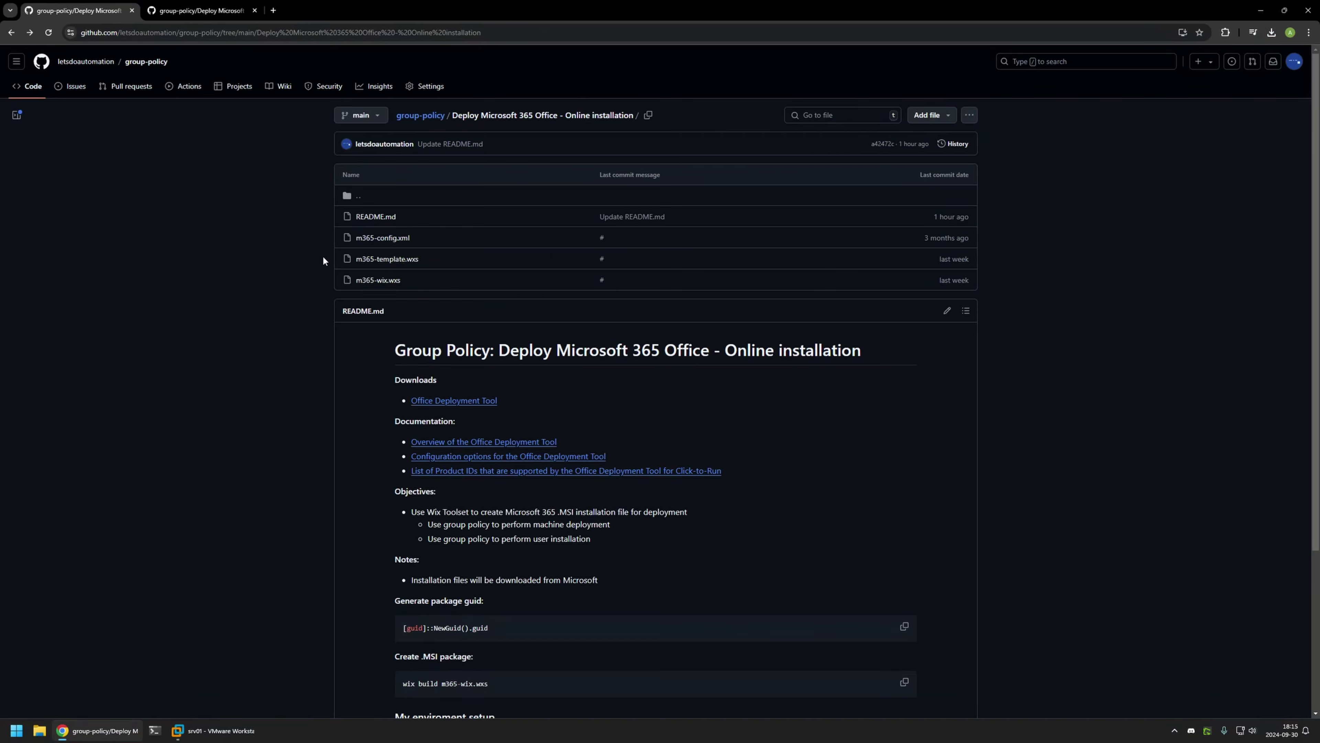
pyautogui.moveTo(423, 282); pyautogui.dragTo(353, 256)
pyautogui.click(302, 250)
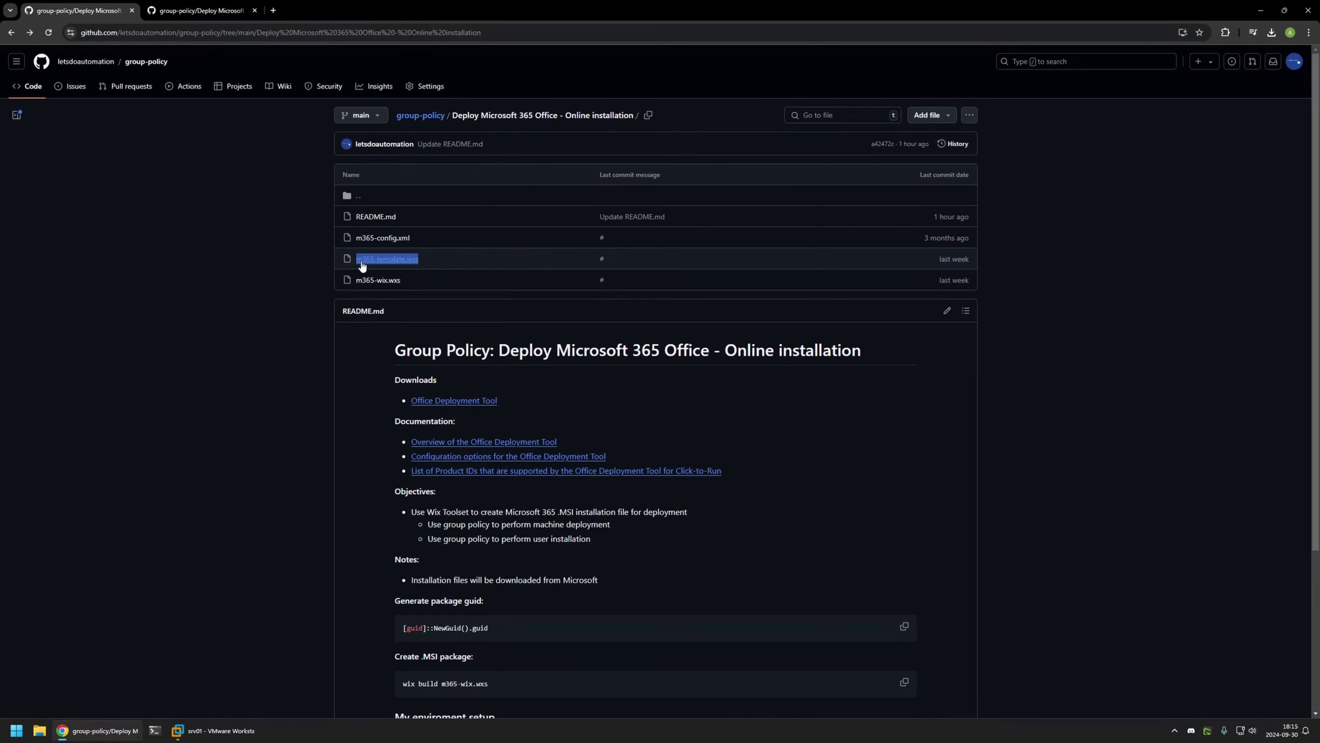
pyautogui.moveTo(421, 279); pyautogui.dragTo(350, 277)
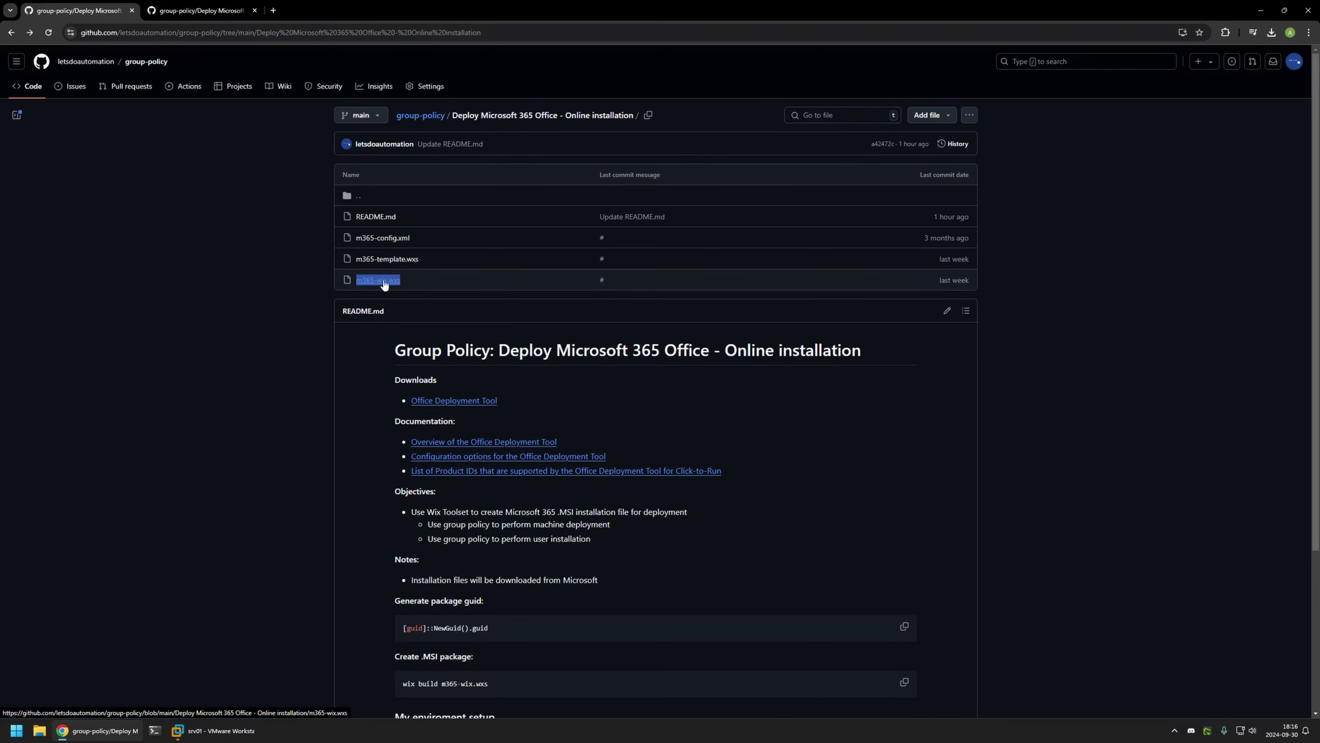
pyautogui.click(321, 275)
pyautogui.click(379, 281)
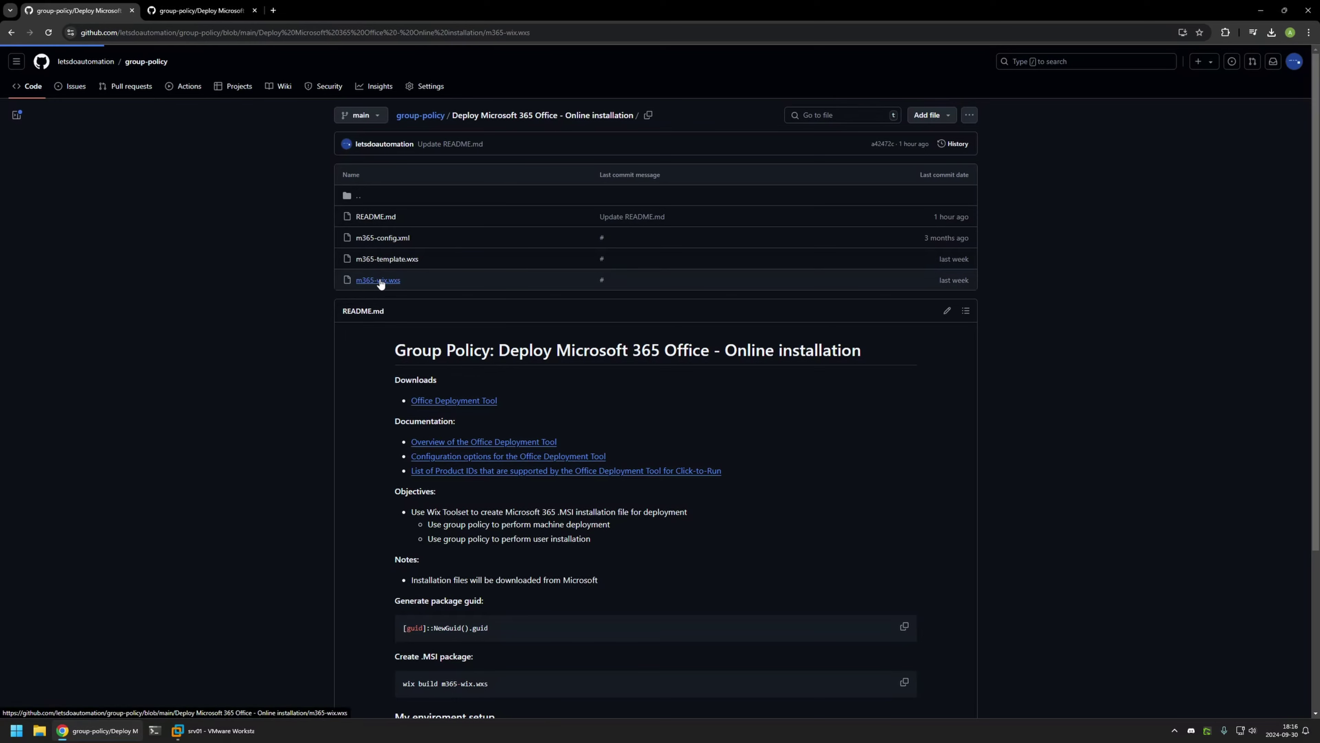
pyautogui.moveTo(583, 261); pyautogui.dragTo(382, 199)
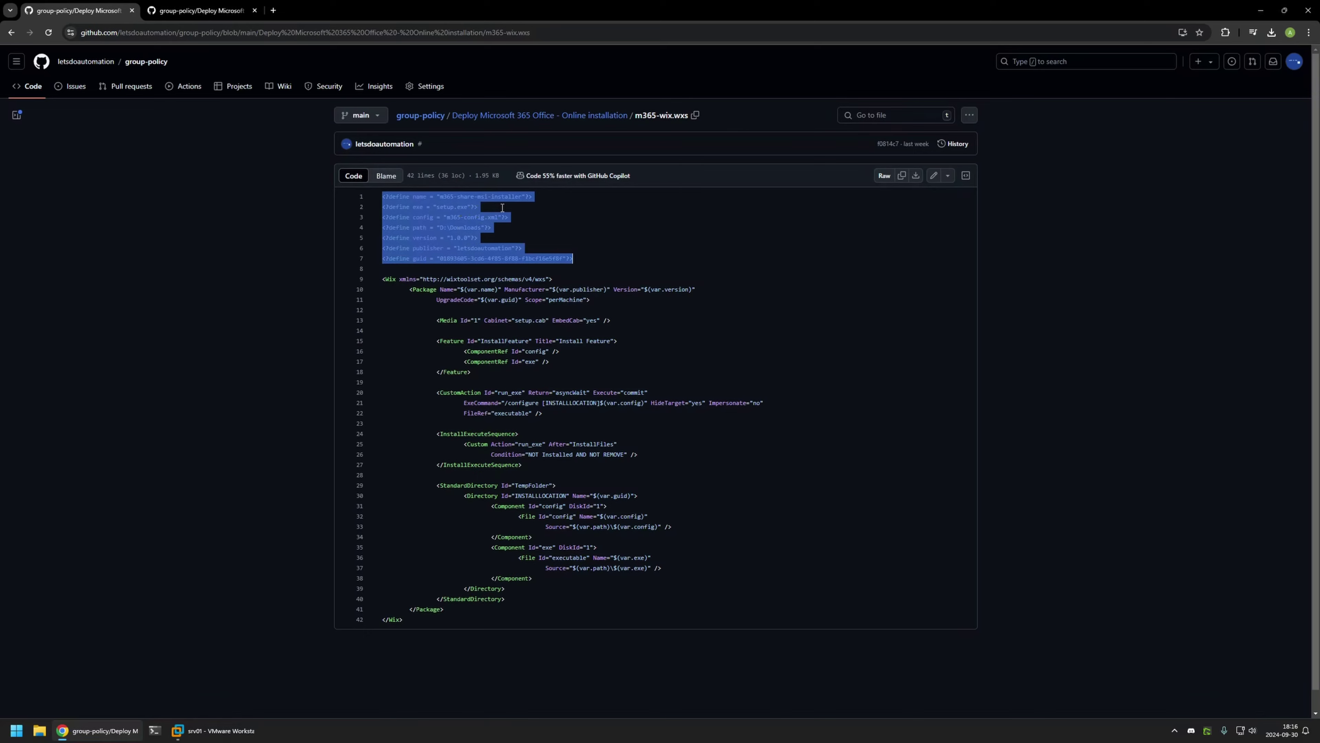
pyautogui.click(502, 208)
# Return to the repository folder, open m365-template.wxs and download the raw file
pyautogui.hotkey('alt', 'Left')
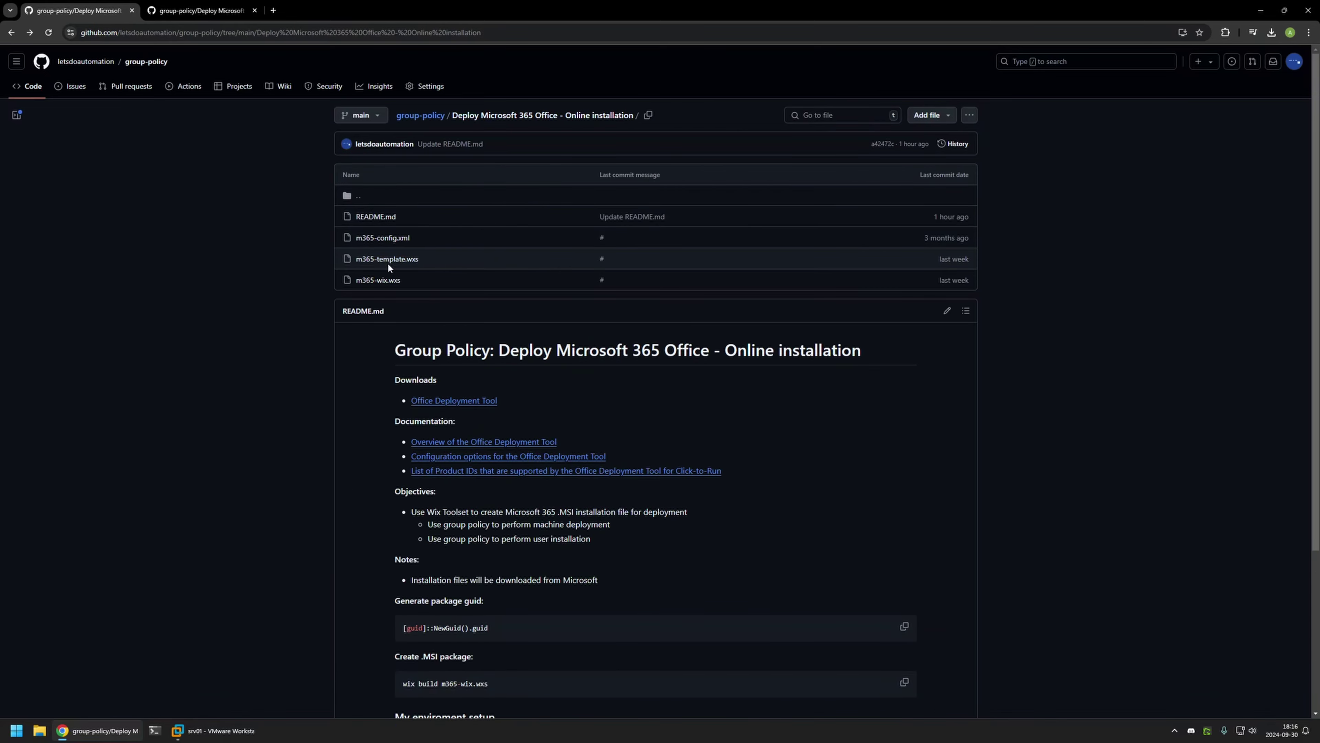
pyautogui.click(389, 262)
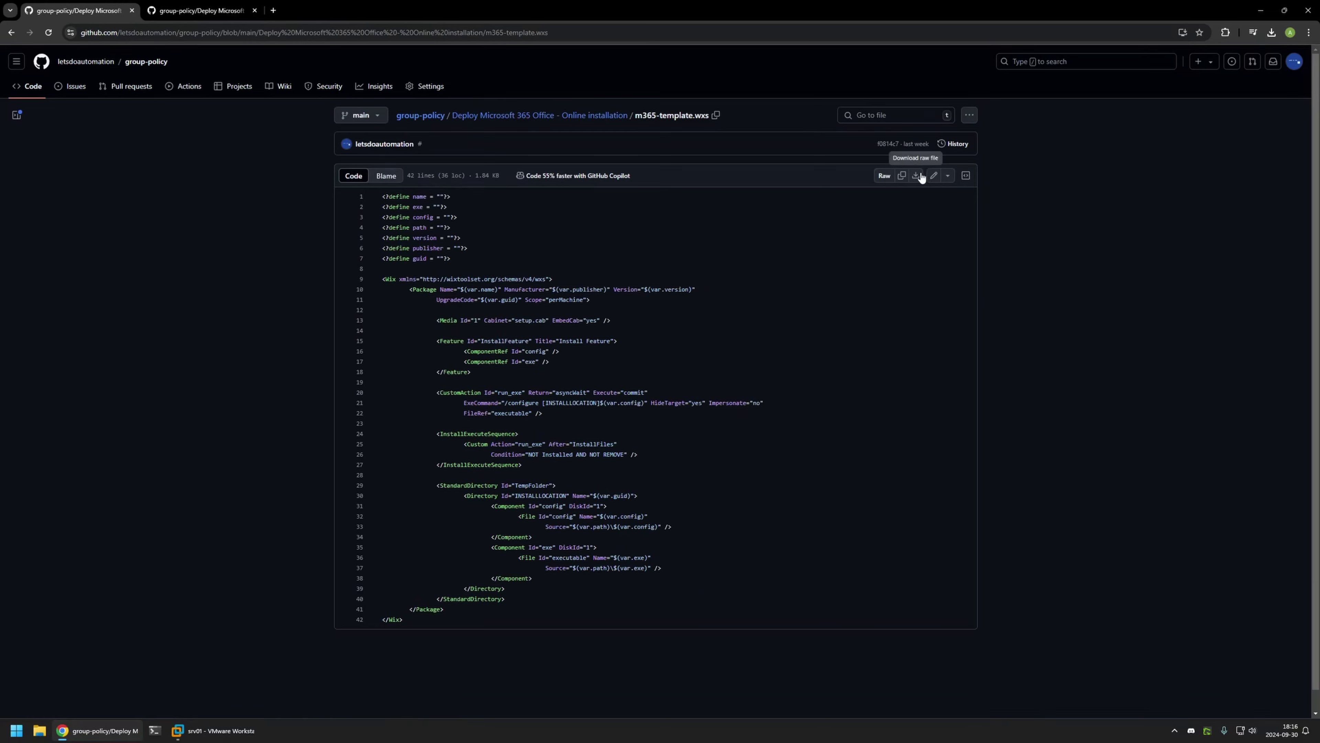
pyautogui.click(916, 175)
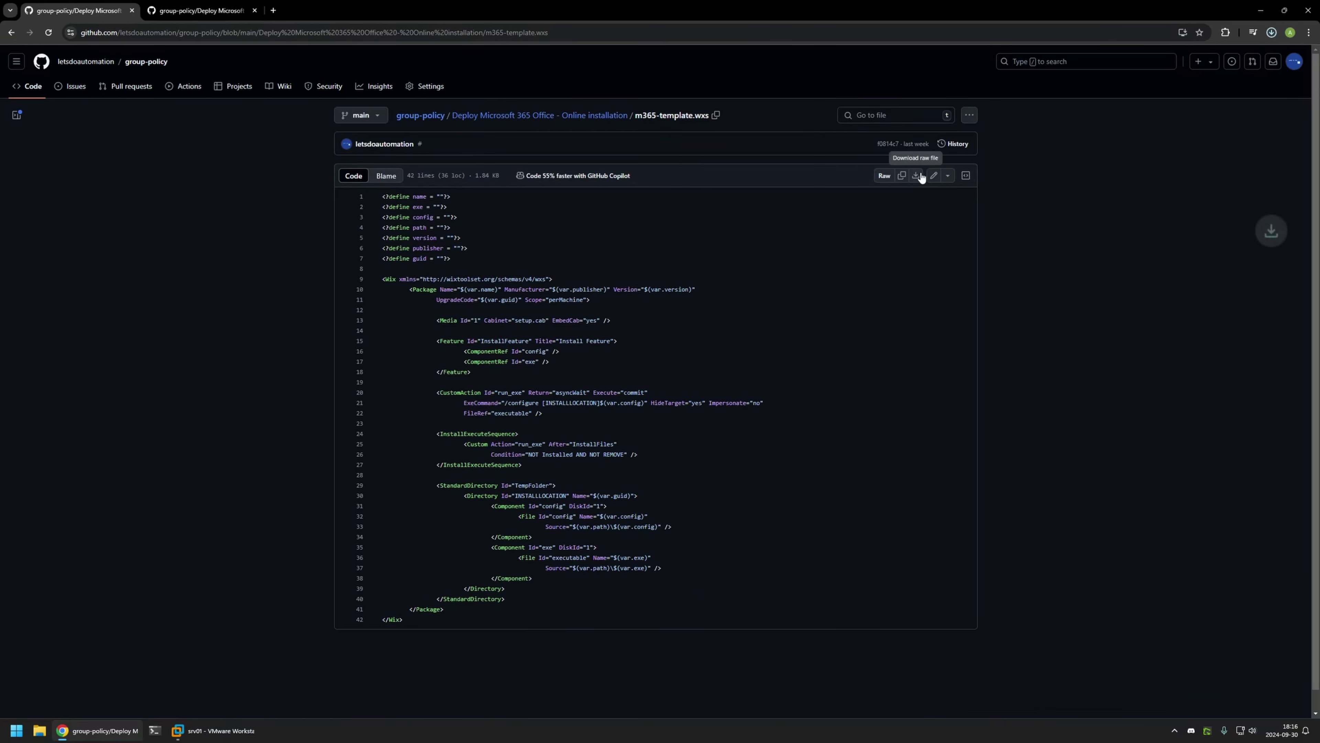
# In File Explorer's Downloads folder, extract officedeploymenttool_17830-20162.exe with 7-Zip into a folder of the same name
pyautogui.rightClick(40, 735)
pyautogui.click(62, 564)
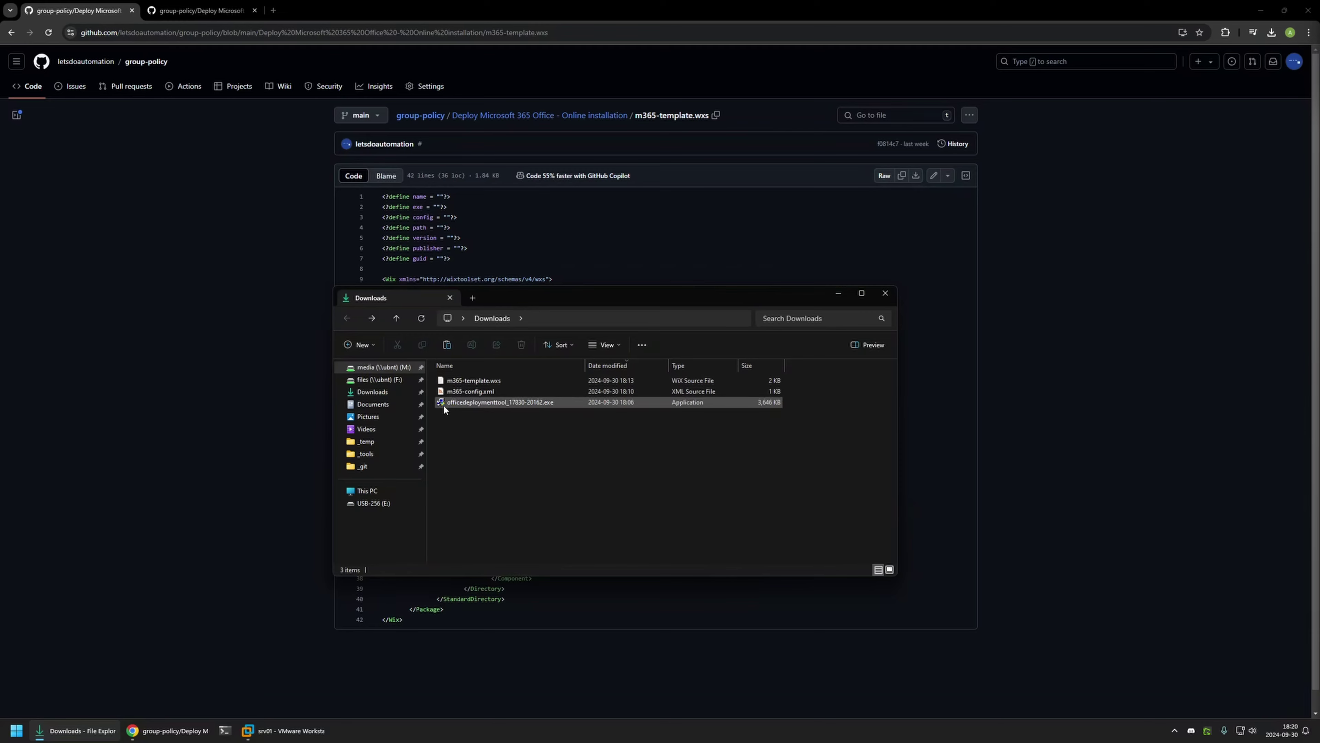
pyautogui.click(486, 418)
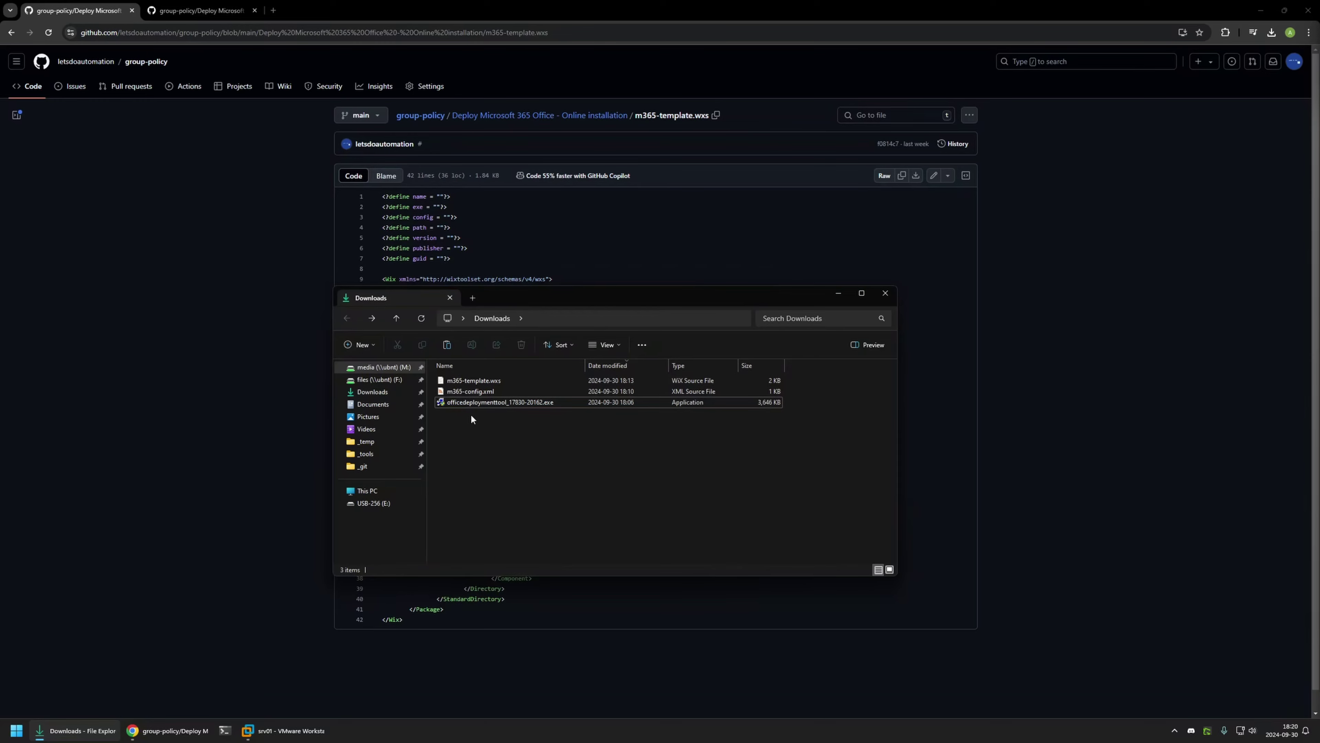
pyautogui.rightClick(474, 402)
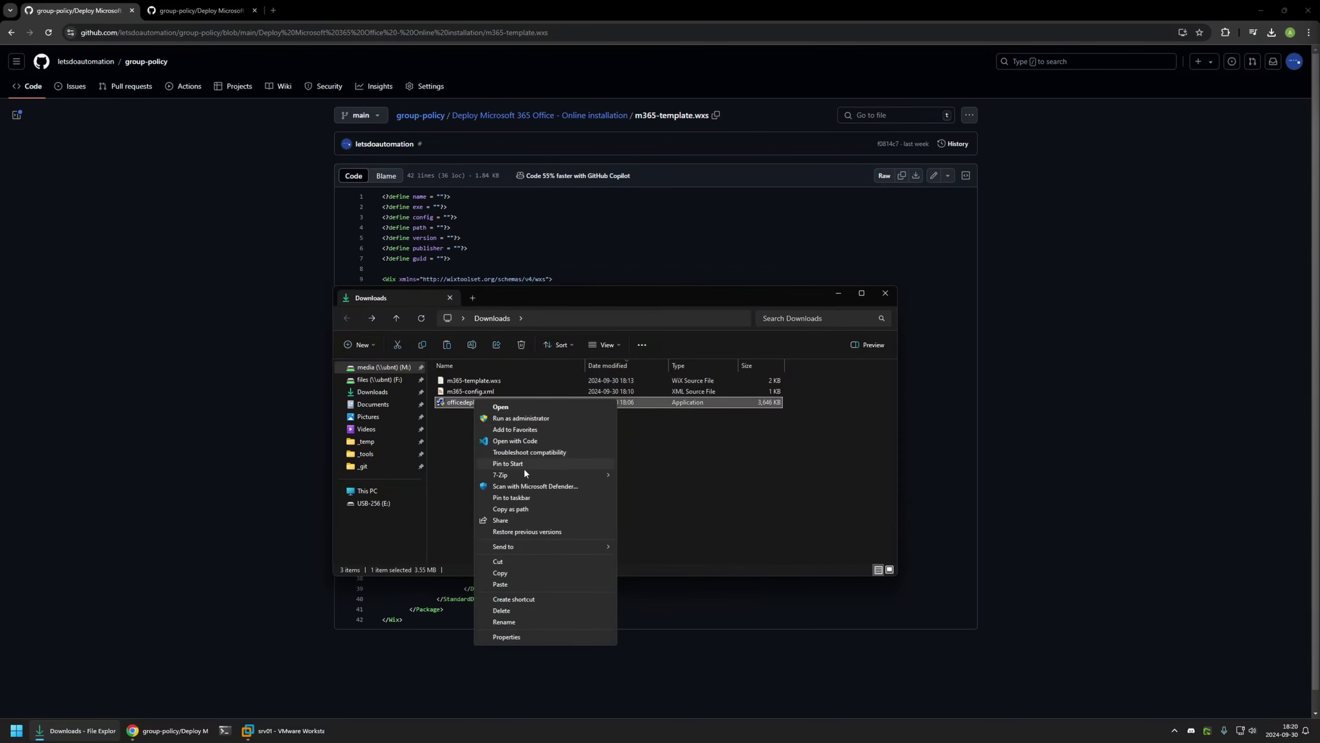
pyautogui.moveTo(518, 474)
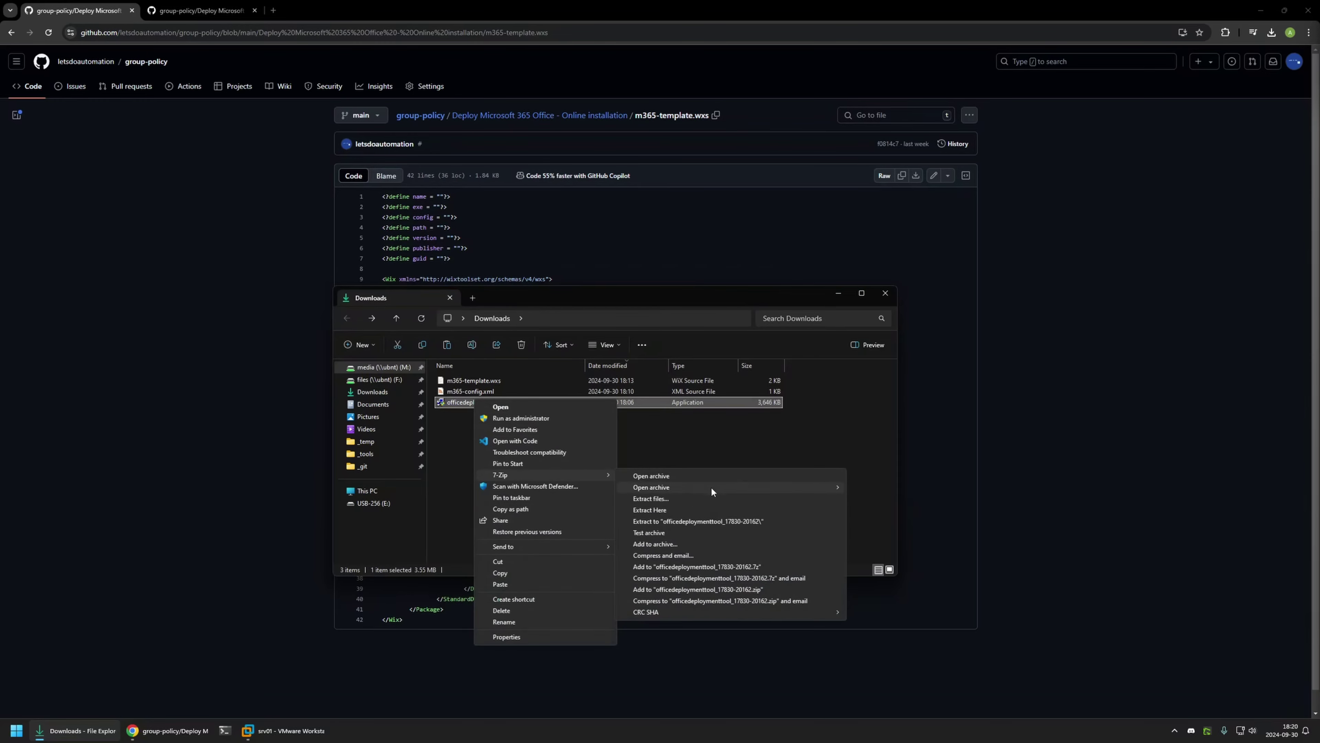
pyautogui.click(740, 518)
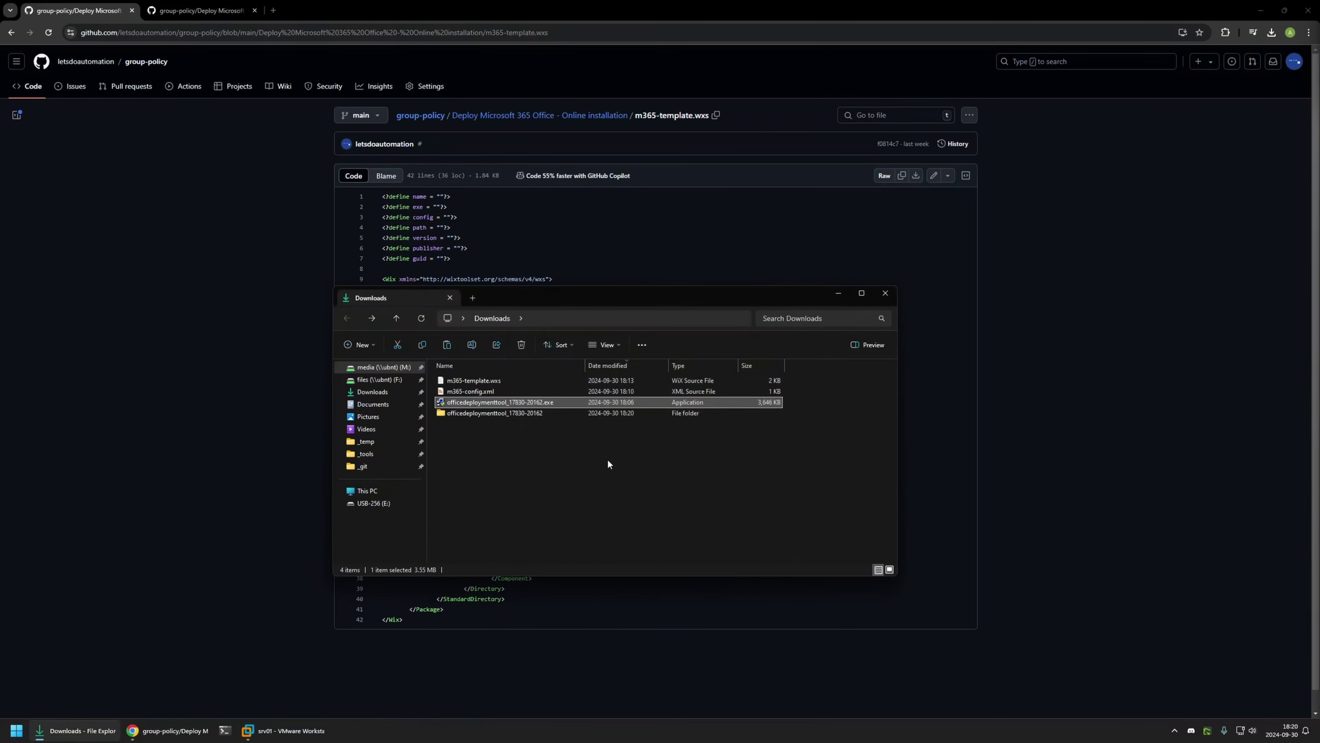
pyautogui.doubleClick(499, 412)
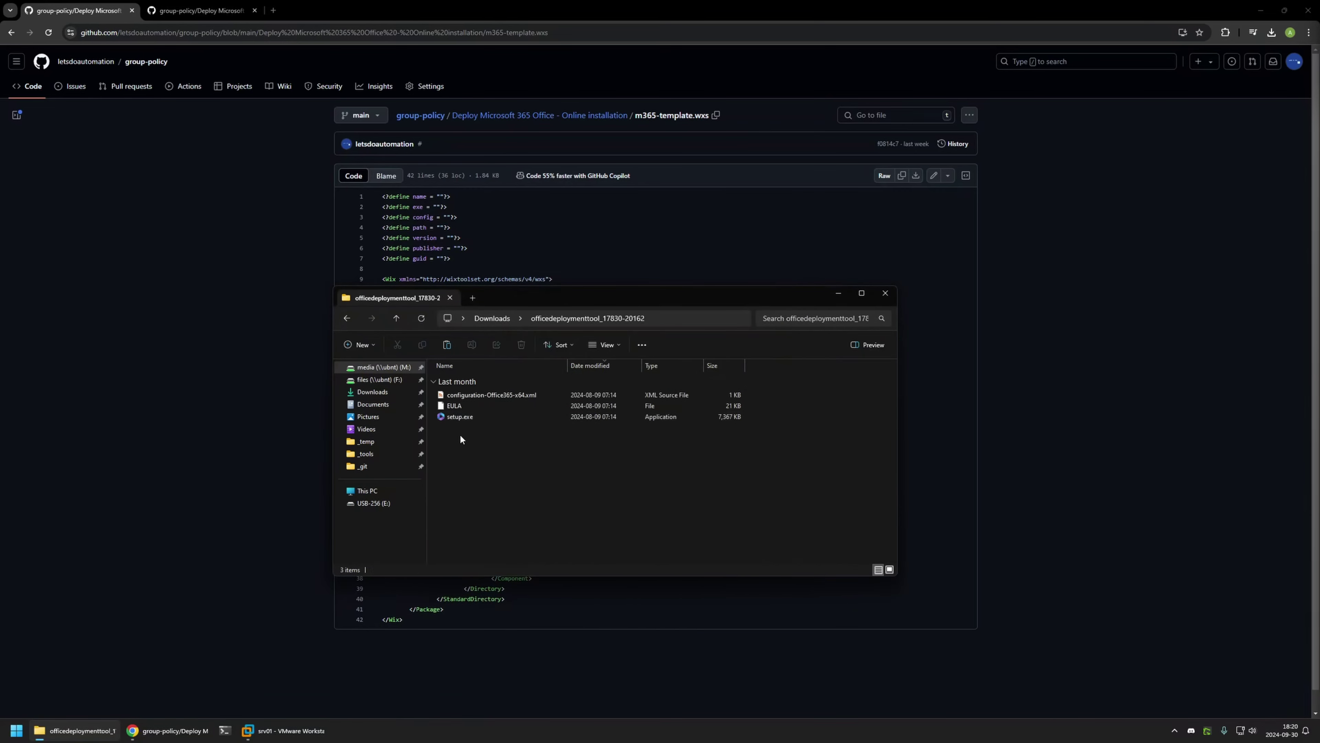
pyautogui.rightClick(455, 417)
pyautogui.click(478, 567)
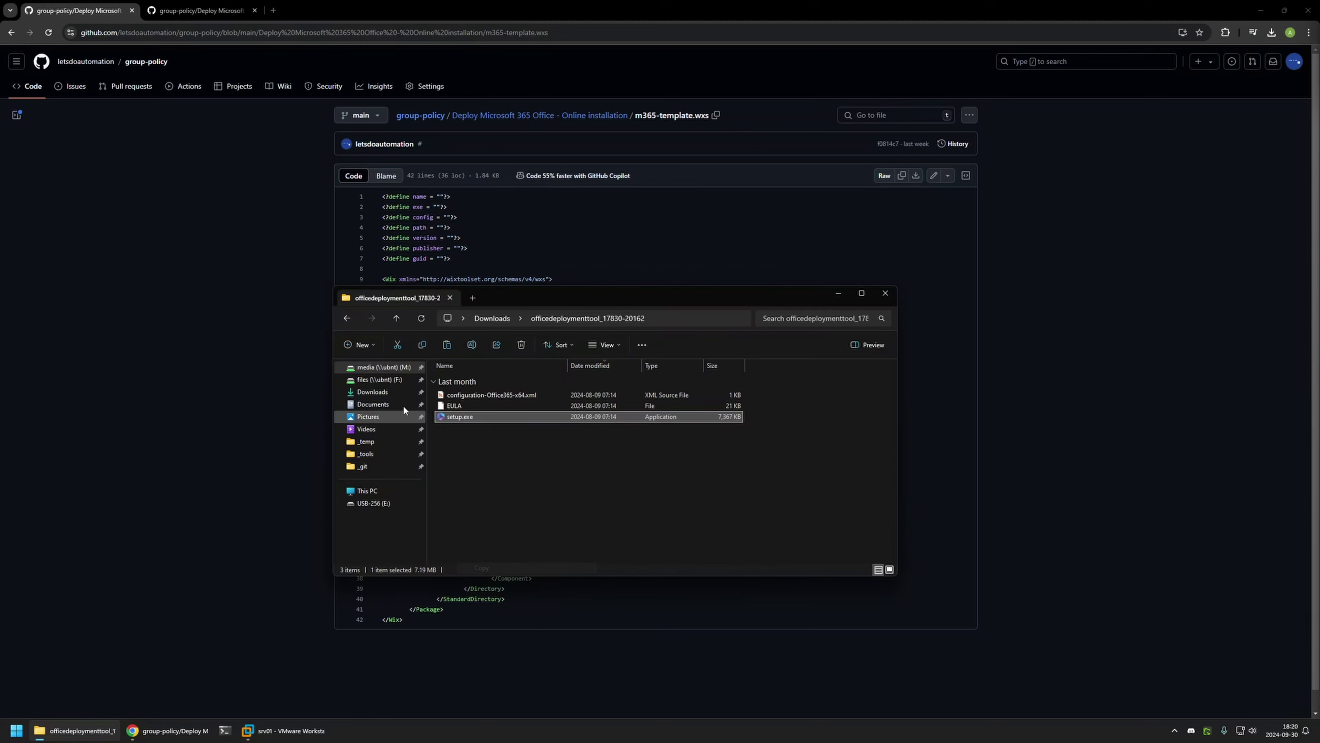
pyautogui.click(347, 319)
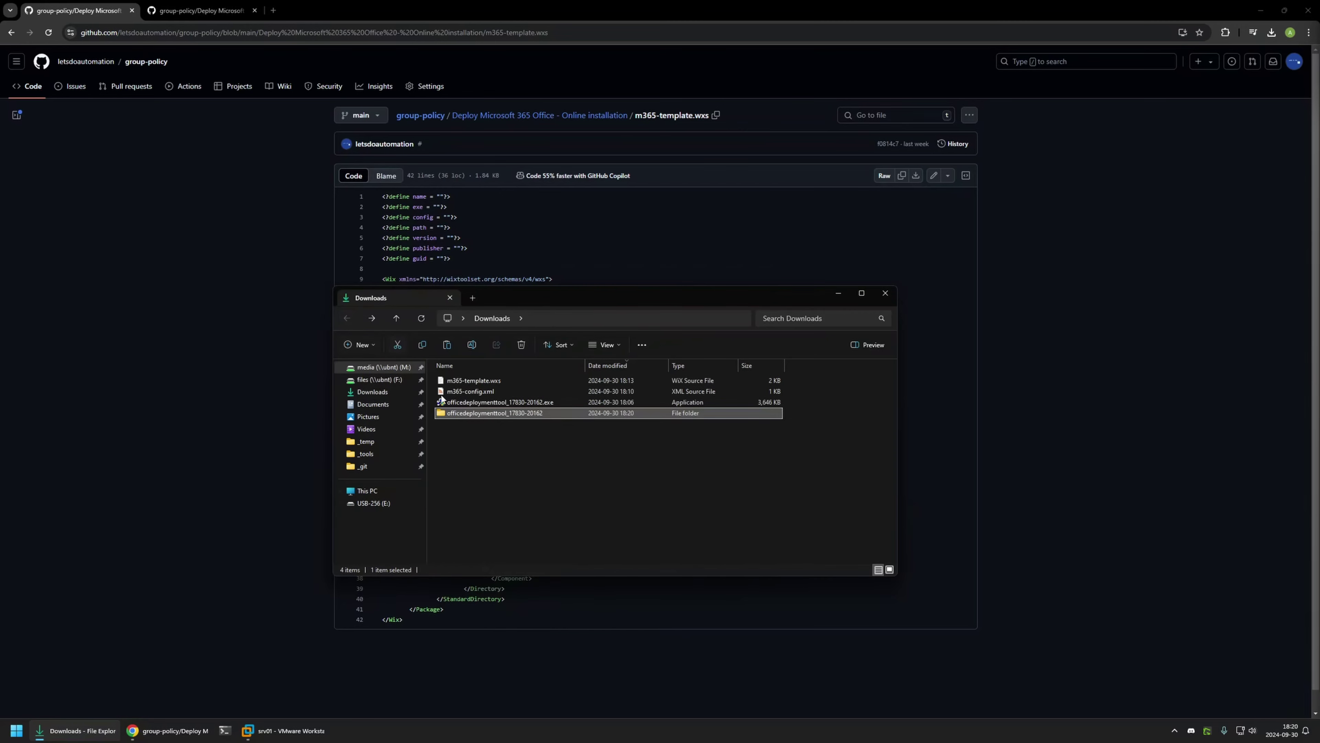
pyautogui.rightClick(464, 436)
pyautogui.click(503, 509)
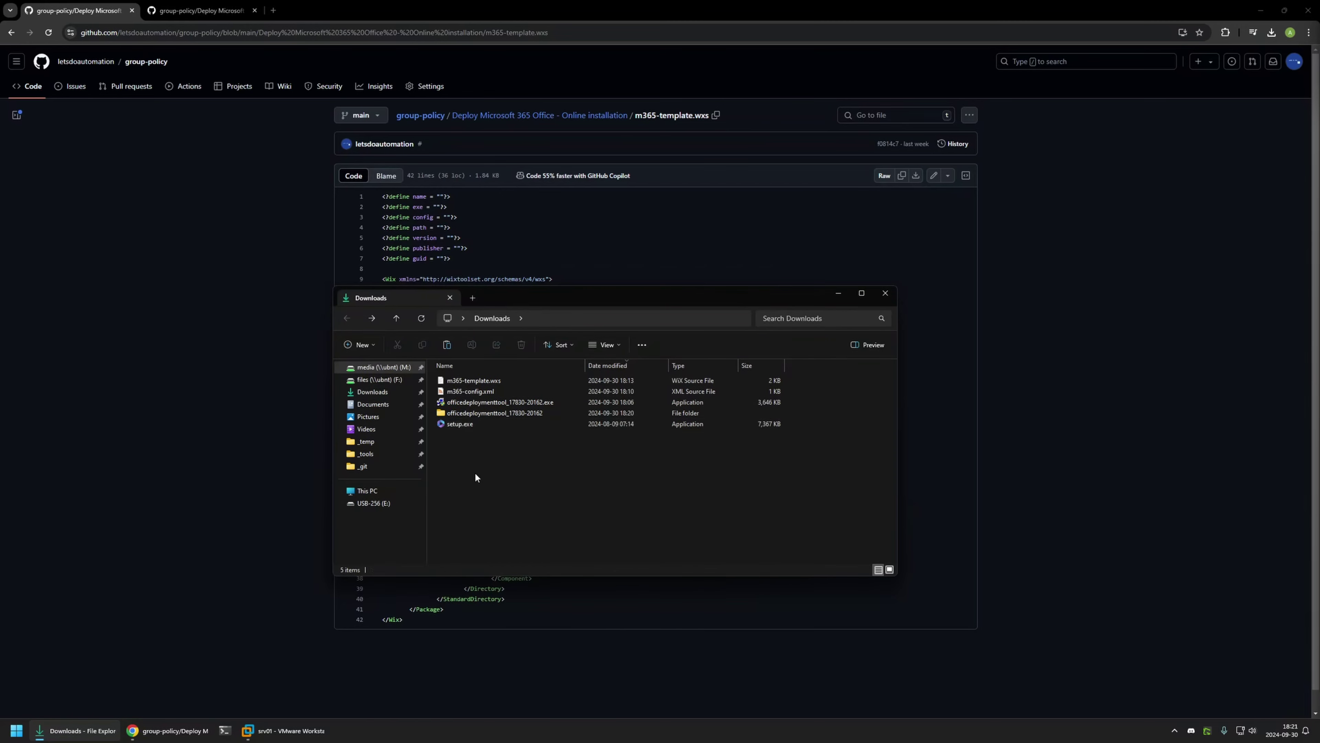
# Delete officedeploymenttool_17830-20162.exe and its extracted folder from Downloads
pyautogui.click(468, 402)
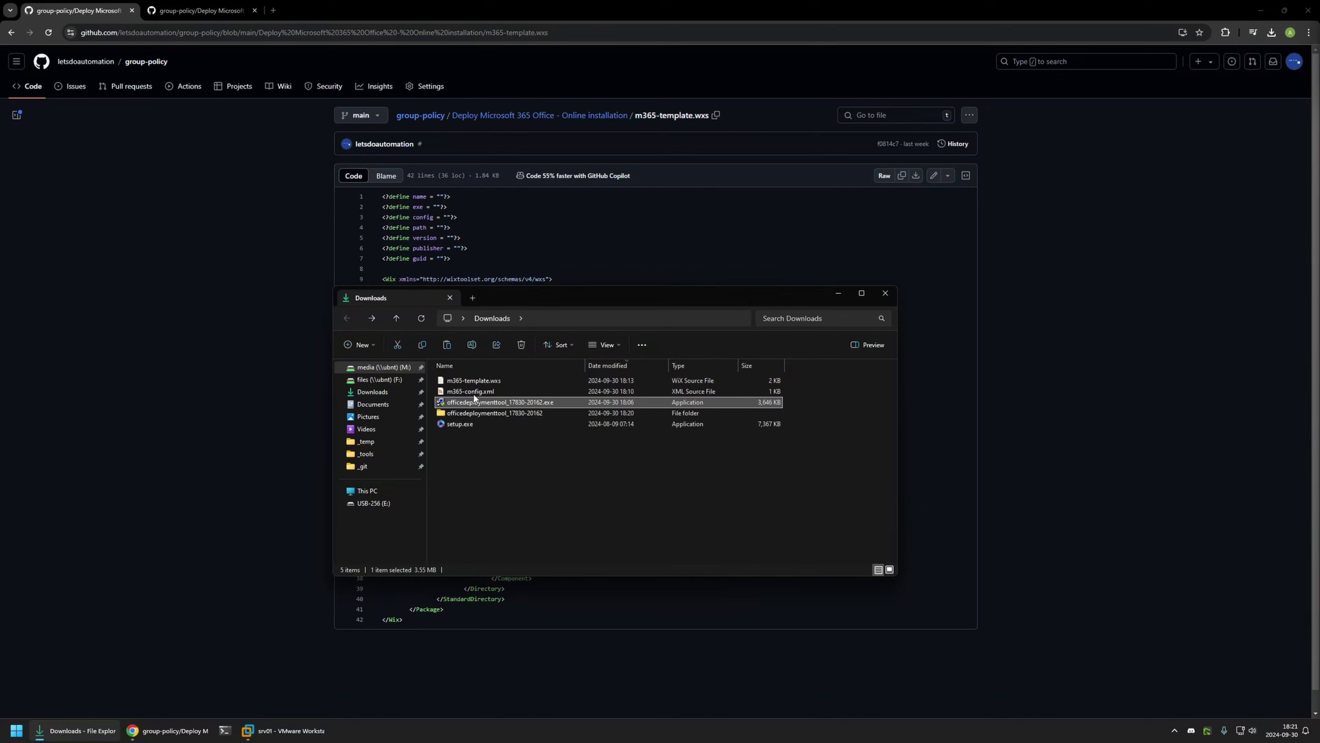
pyautogui.keyDown('ctrl'); pyautogui.click(507, 412); pyautogui.keyUp('ctrl')
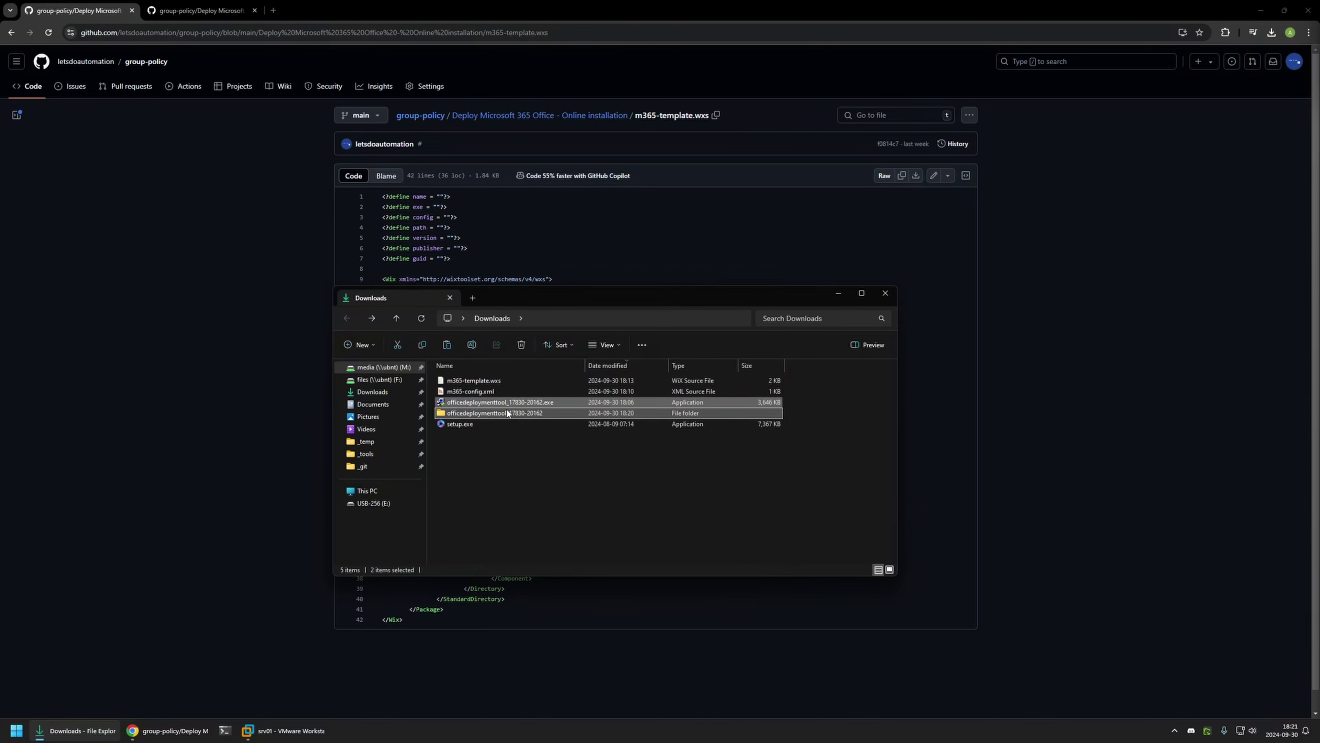
pyautogui.press('Delete')
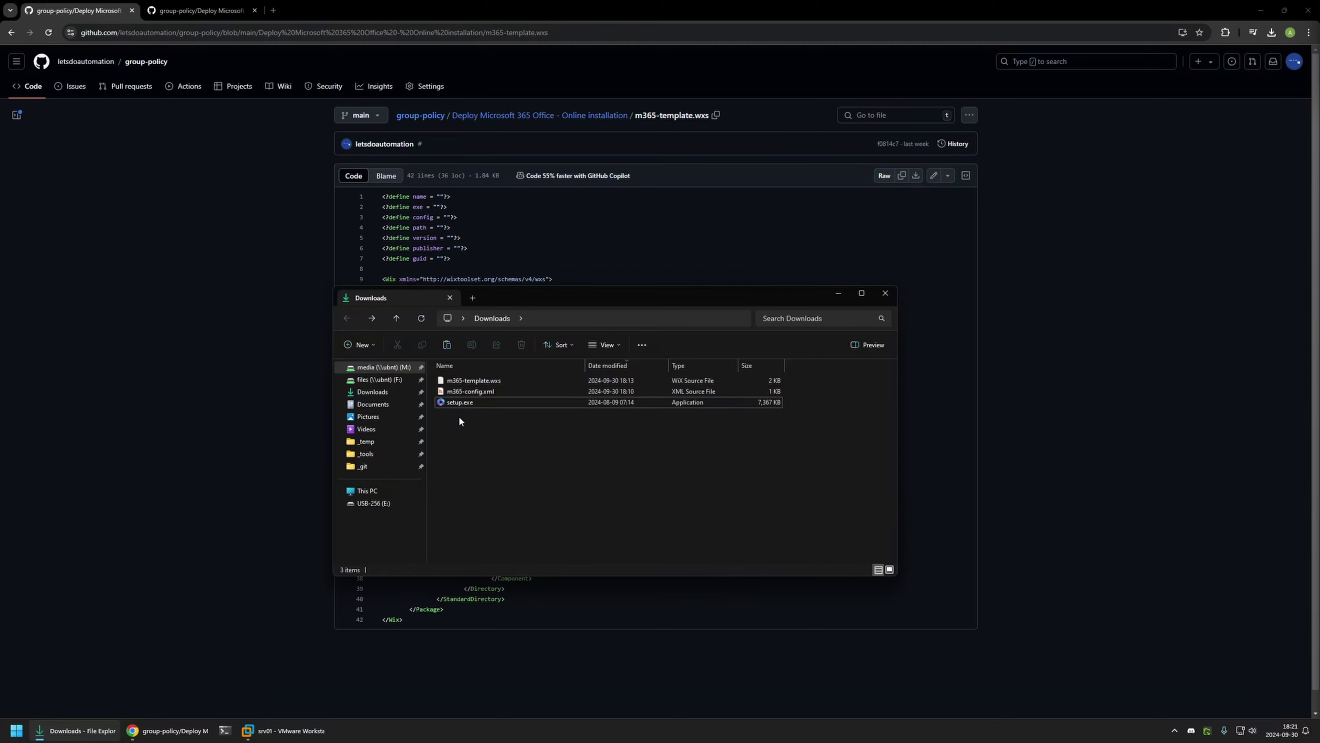
# Rename m365-template.wxs as m365-installer.wxs
pyautogui.rightClick(468, 375)
pyautogui.click(505, 551)
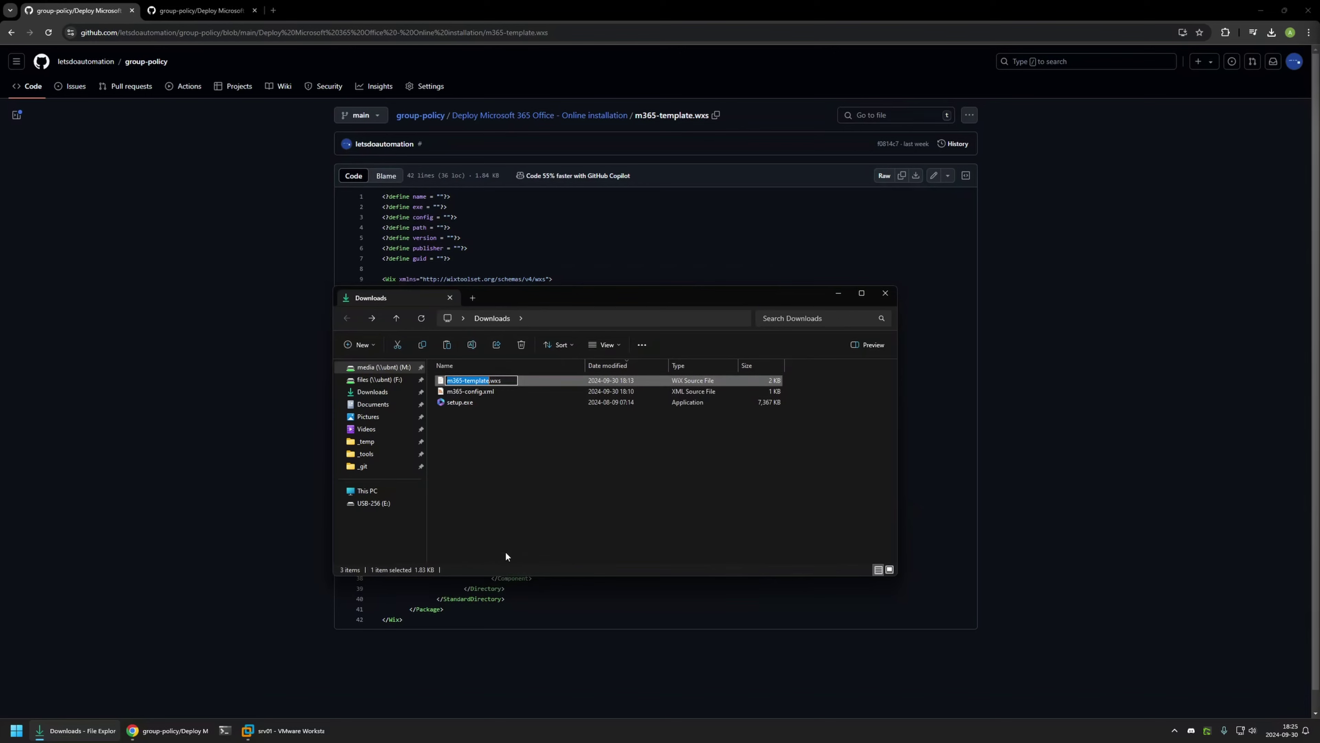
pyautogui.write('m365-installer')
pyautogui.press('Return')
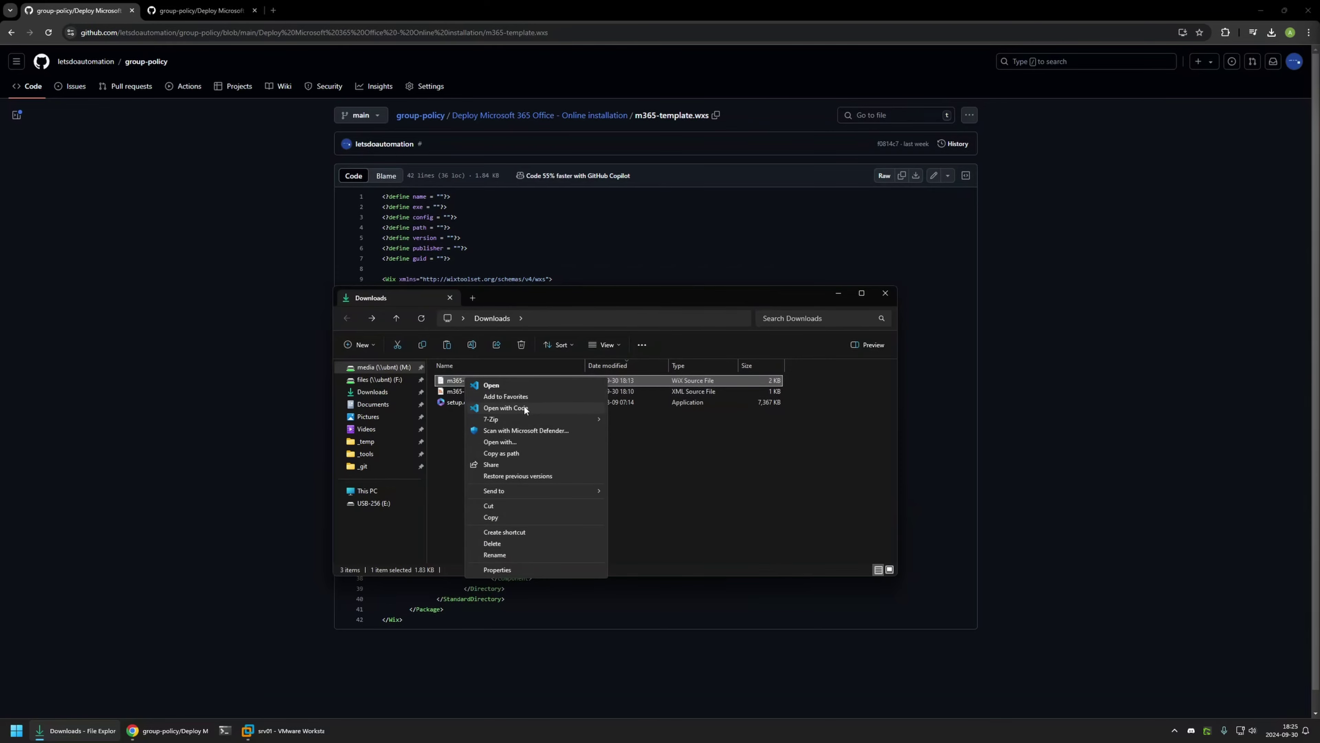
# Open m365-installer.wxs in Visual Studio Code and examine the define lines at the start of the file
pyautogui.click(520, 410)
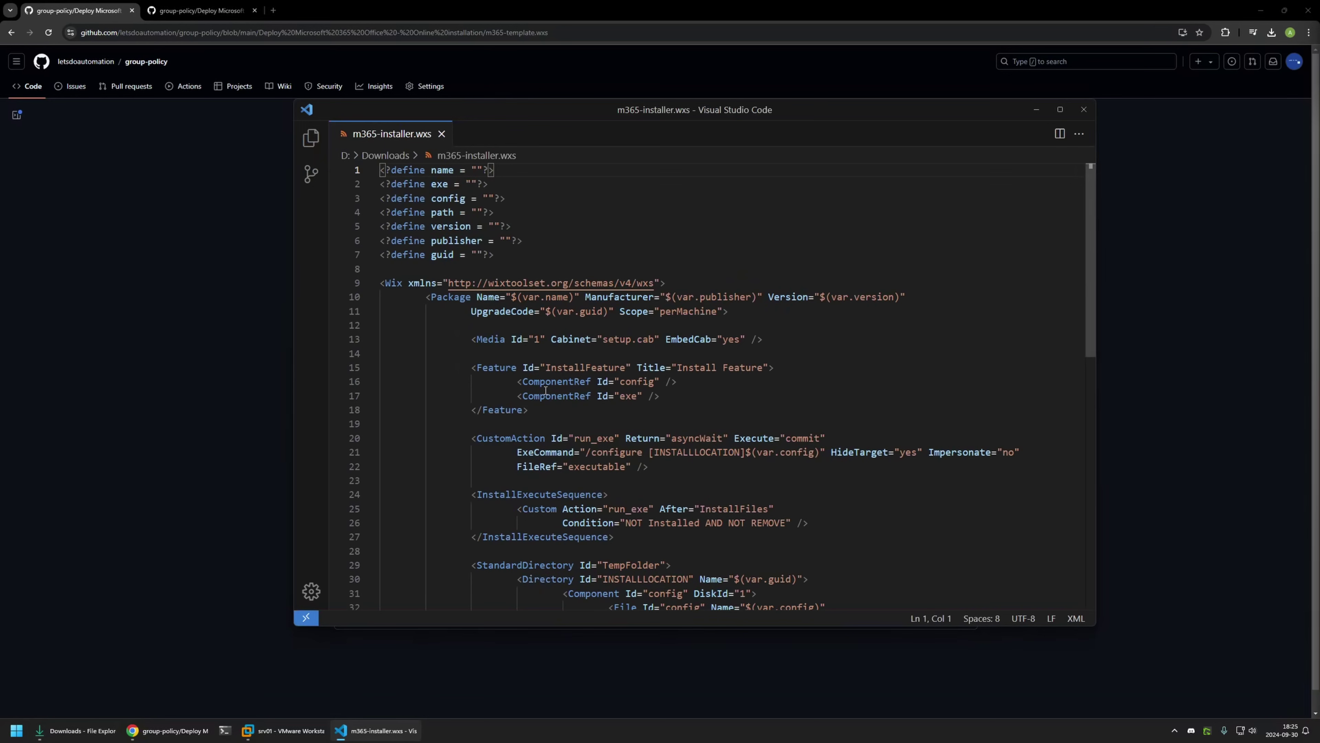
pyautogui.click(501, 256)
pyautogui.moveTo(523, 249); pyautogui.dragTo(380, 169)
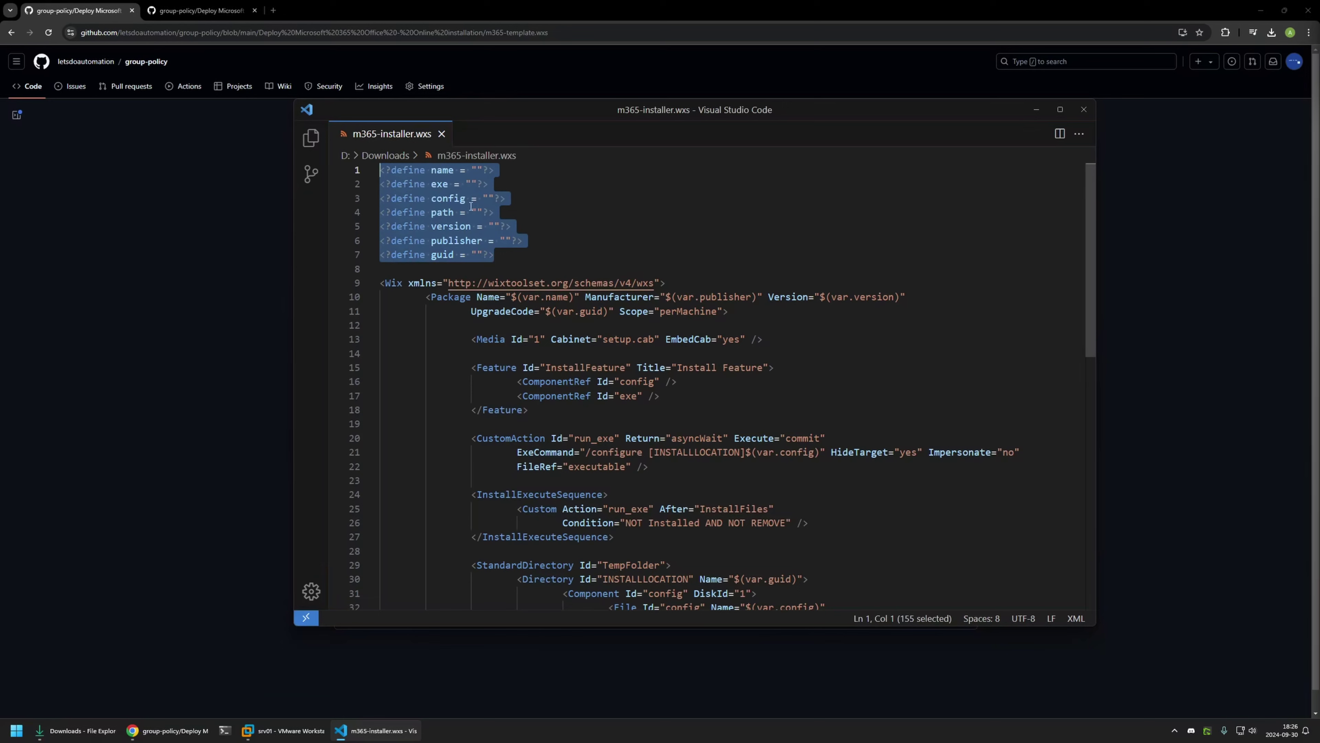
pyautogui.click(504, 247)
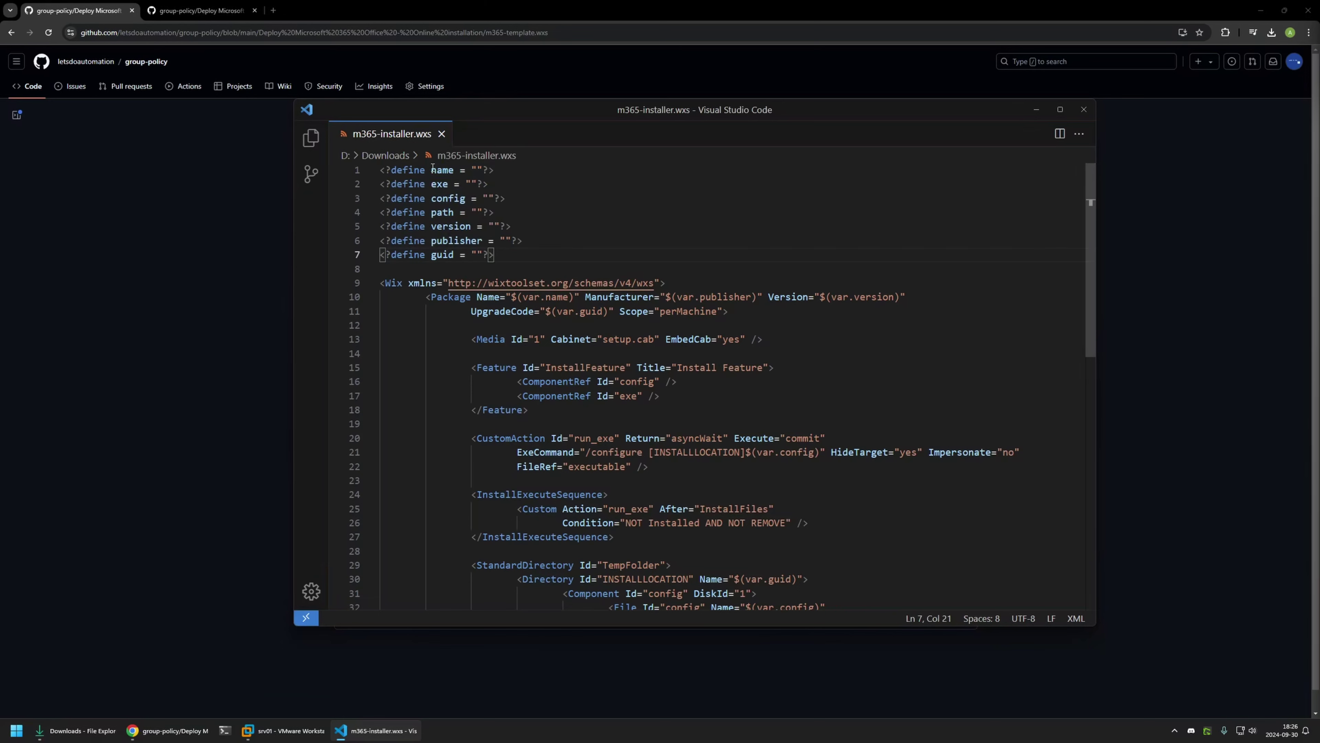
# Define the name variable as "Microsoft M365 Installer" and the exe variable as "setup.exe"
pyautogui.moveTo(432, 169); pyautogui.dragTo(455, 172)
pyautogui.click(477, 171)
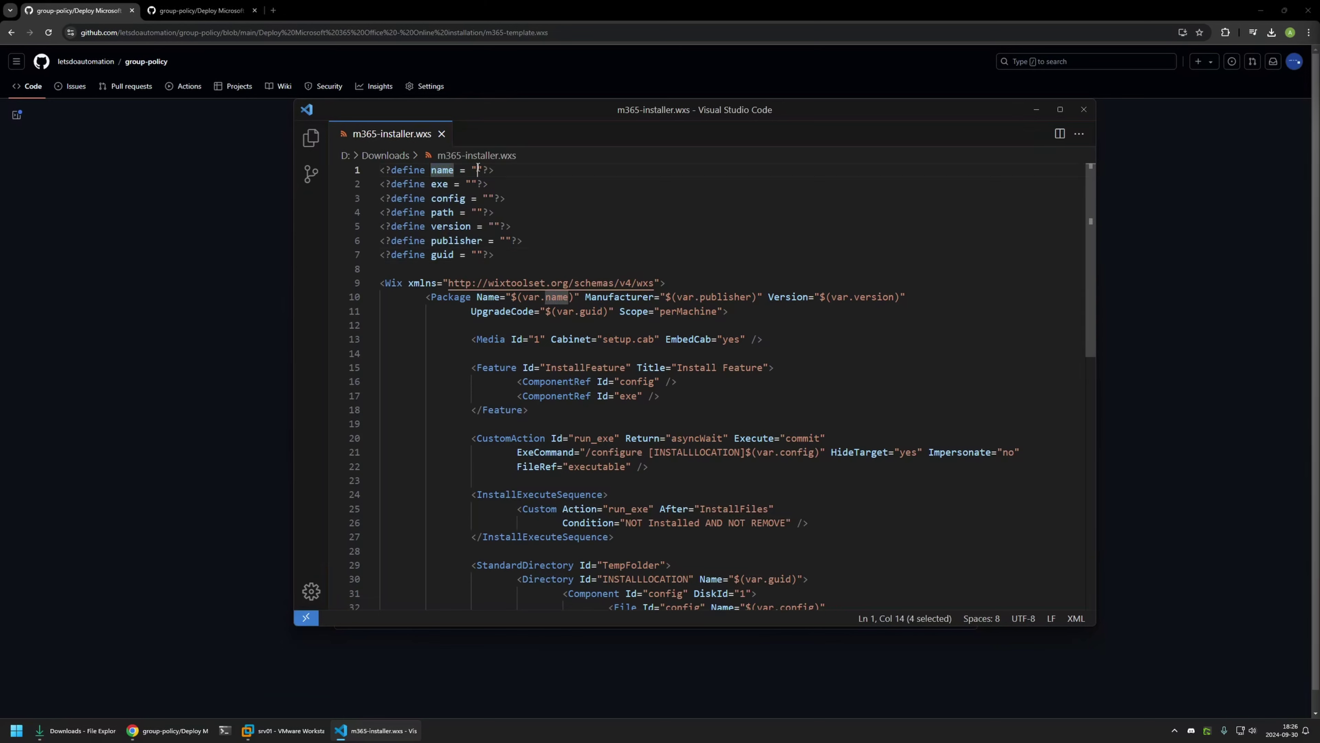
pyautogui.write('Microsoft')
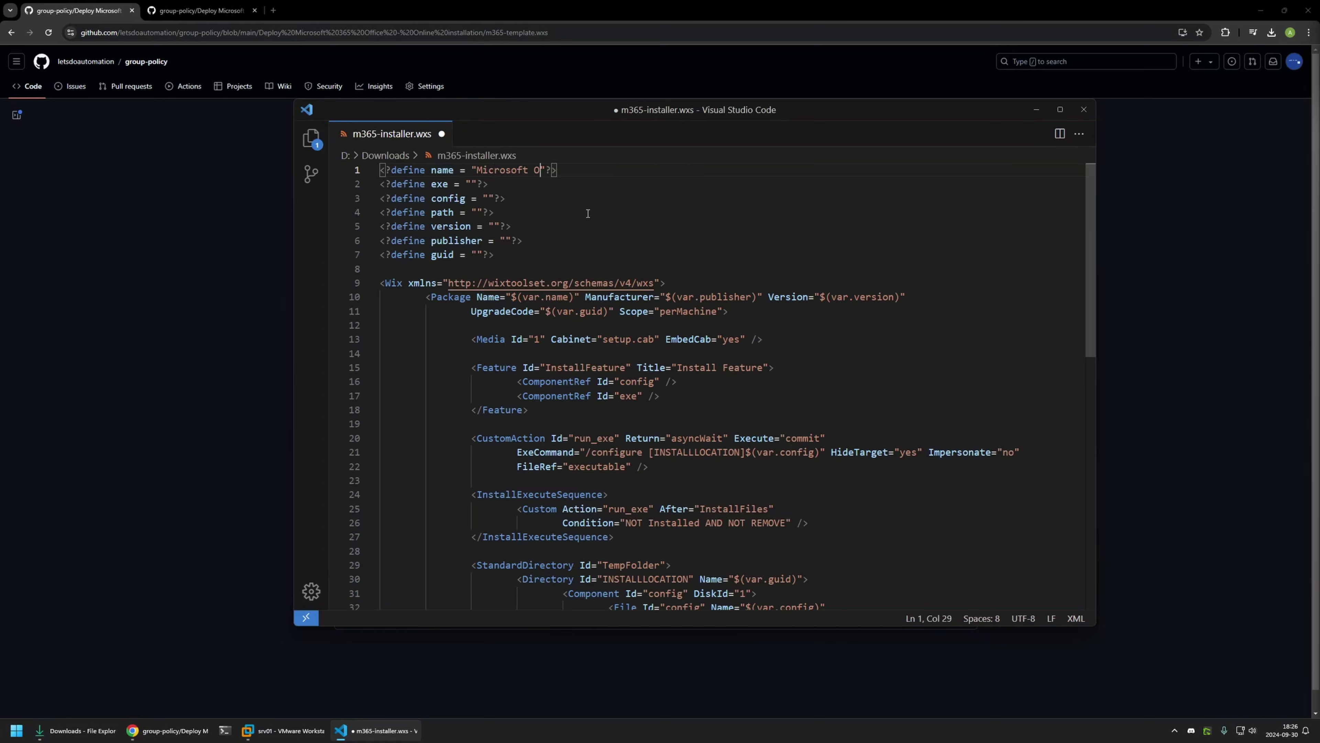
pyautogui.write(' M365 Installer')
pyautogui.click(470, 184)
pyautogui.write('setup.exe')
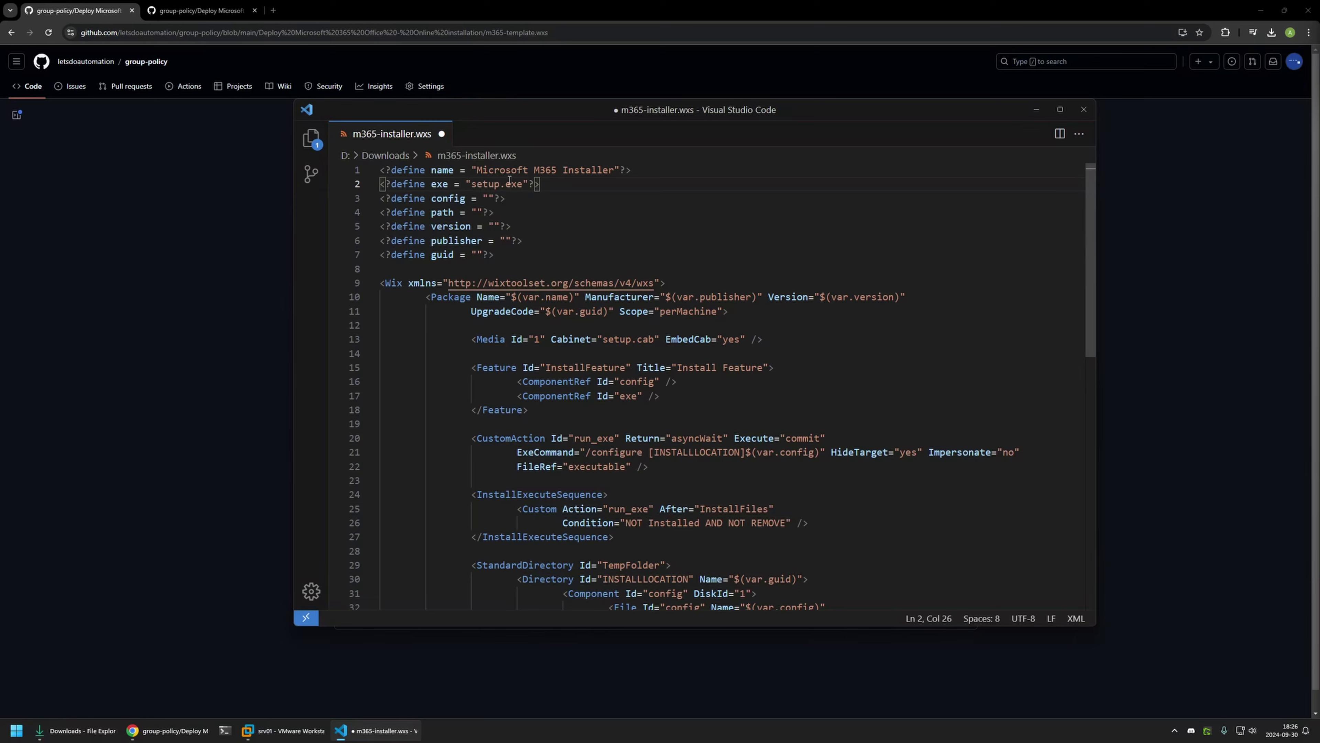
# Copy the full file name m365-config.xml from the Downloads folder in File Explorer and paste it as the config variable's value in m365-installer.wxs
pyautogui.click(488, 198)
pyautogui.click(75, 731)
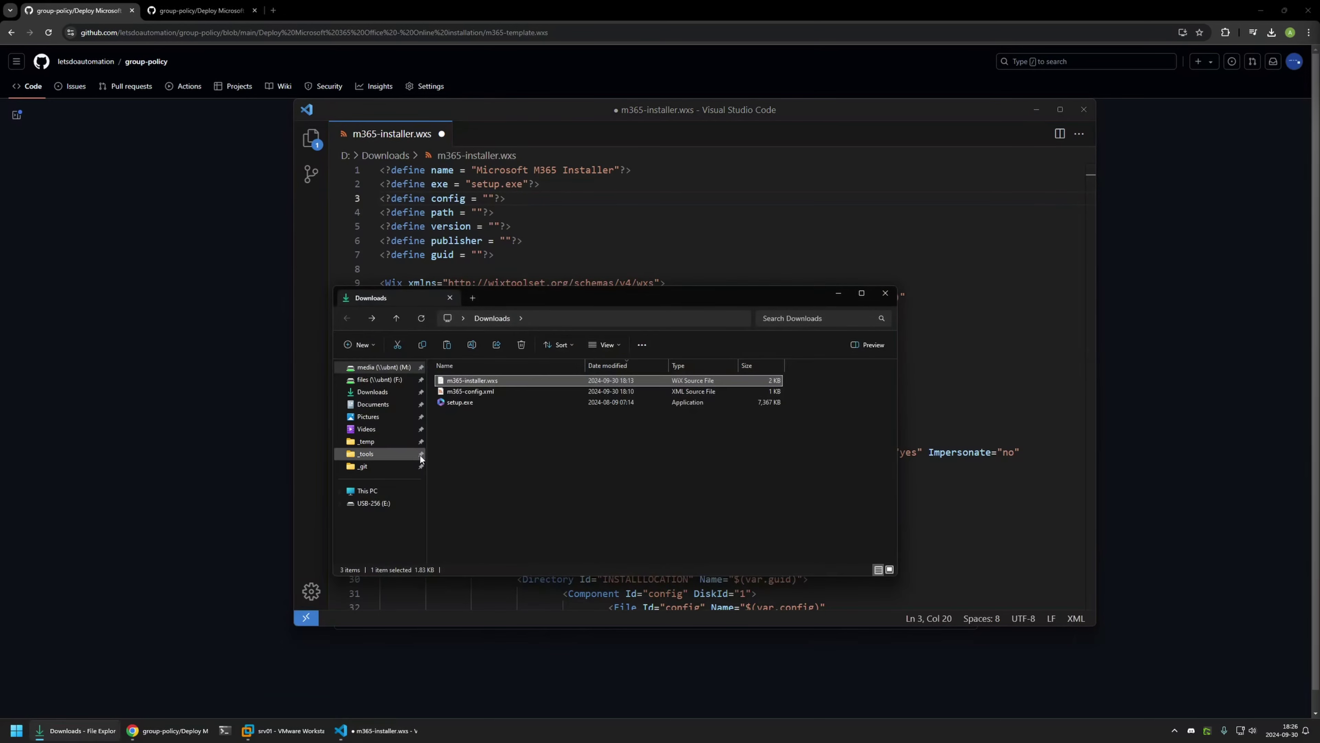
pyautogui.rightClick(476, 393)
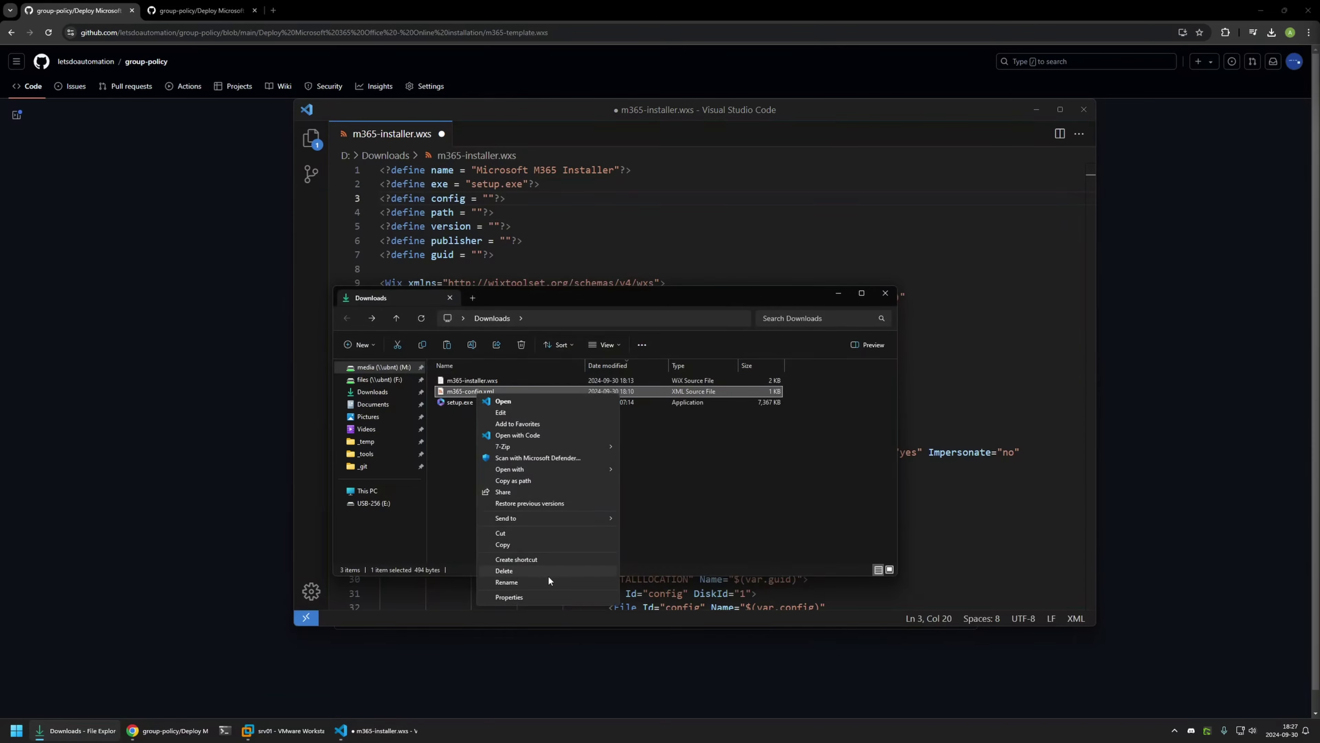
pyautogui.click(540, 582)
pyautogui.click(480, 392)
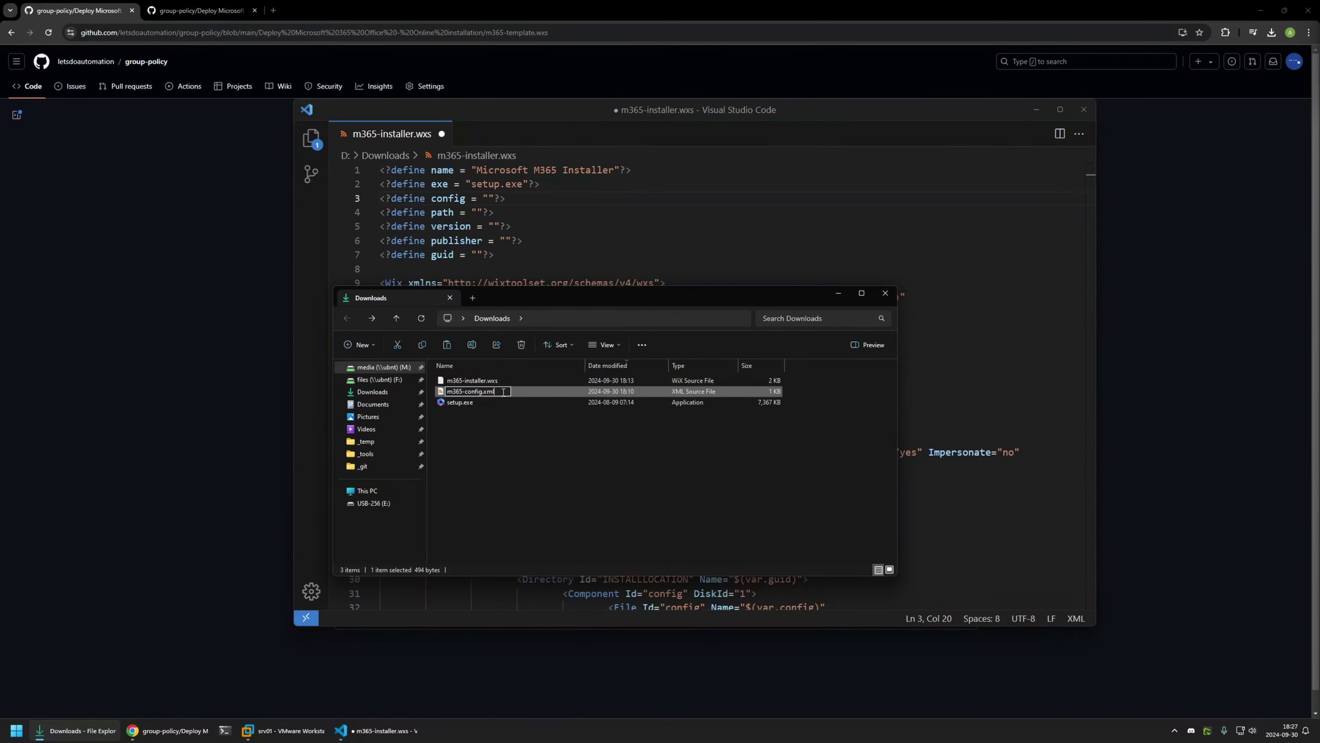
pyautogui.hotkey('ctrl', 'a')
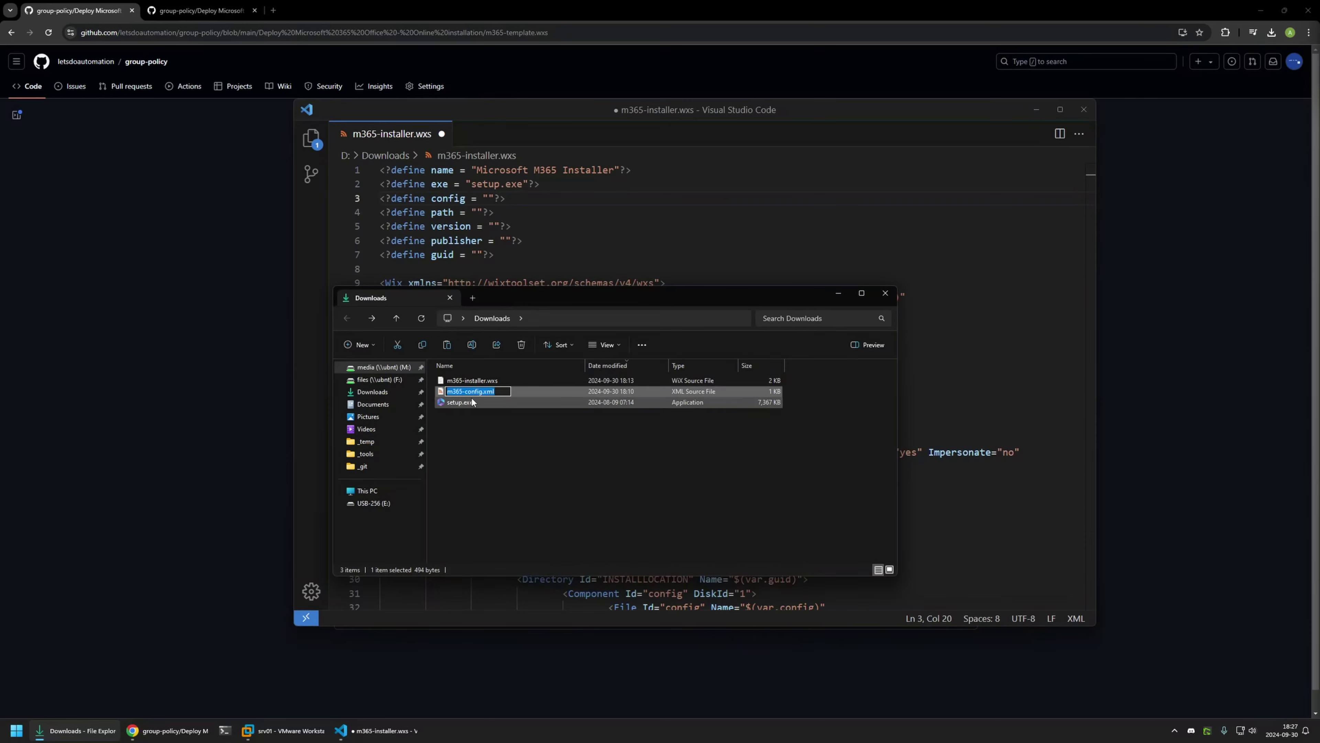
pyautogui.rightClick(472, 393)
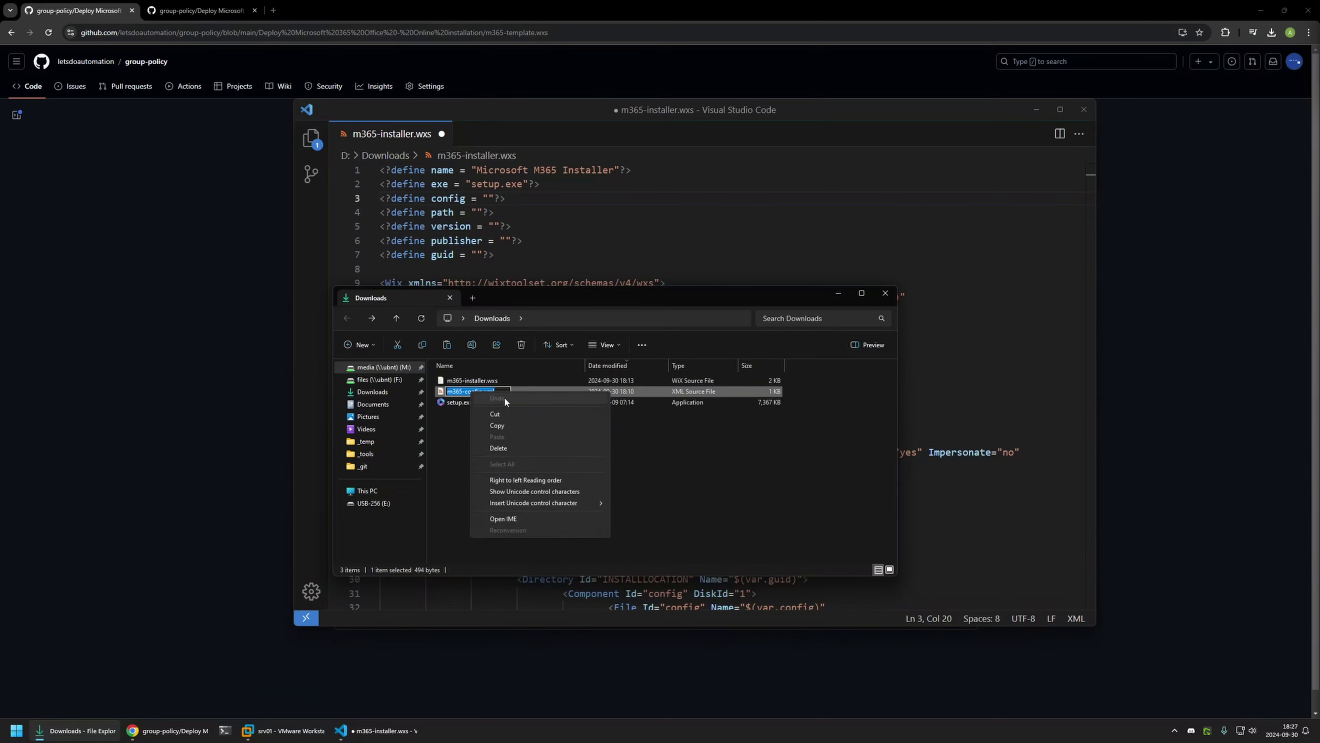
pyautogui.click(517, 425)
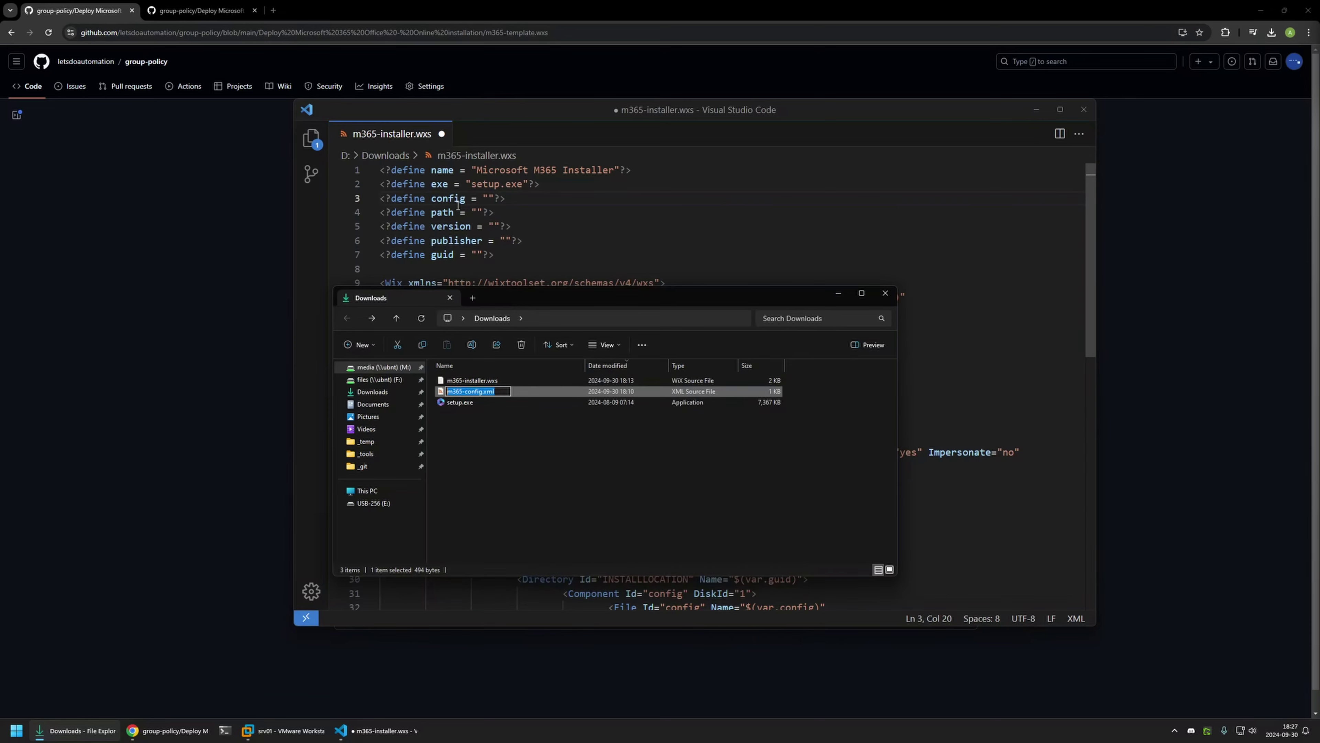
pyautogui.click(490, 193)
pyautogui.hotkey('ctrl', 'v')
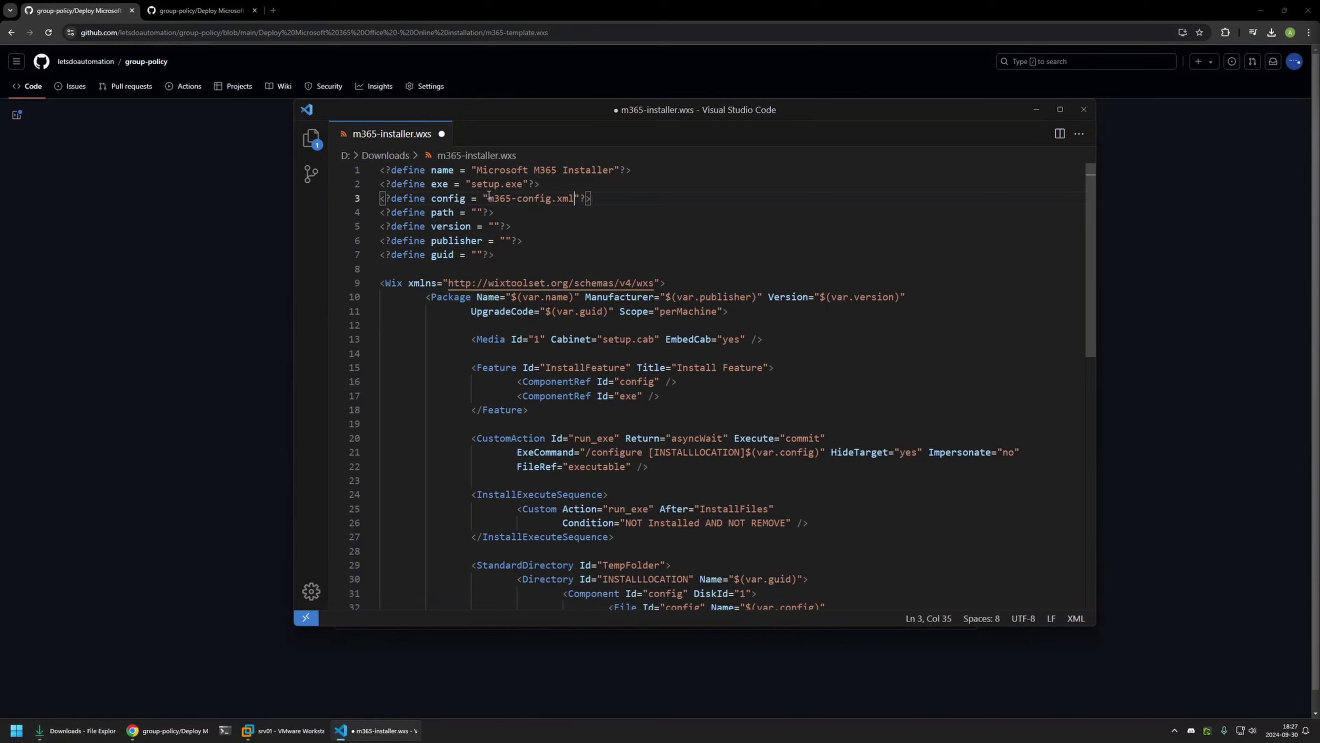
# Define the path variable as "D:\Downloads" and the version variable as "1.0.0"
pyautogui.press('Down')
pyautogui.press('Left')
pyautogui.press('Left')
pyautogui.press('Left')
pyautogui.moveTo(475, 185); pyautogui.dragTo(559, 198)
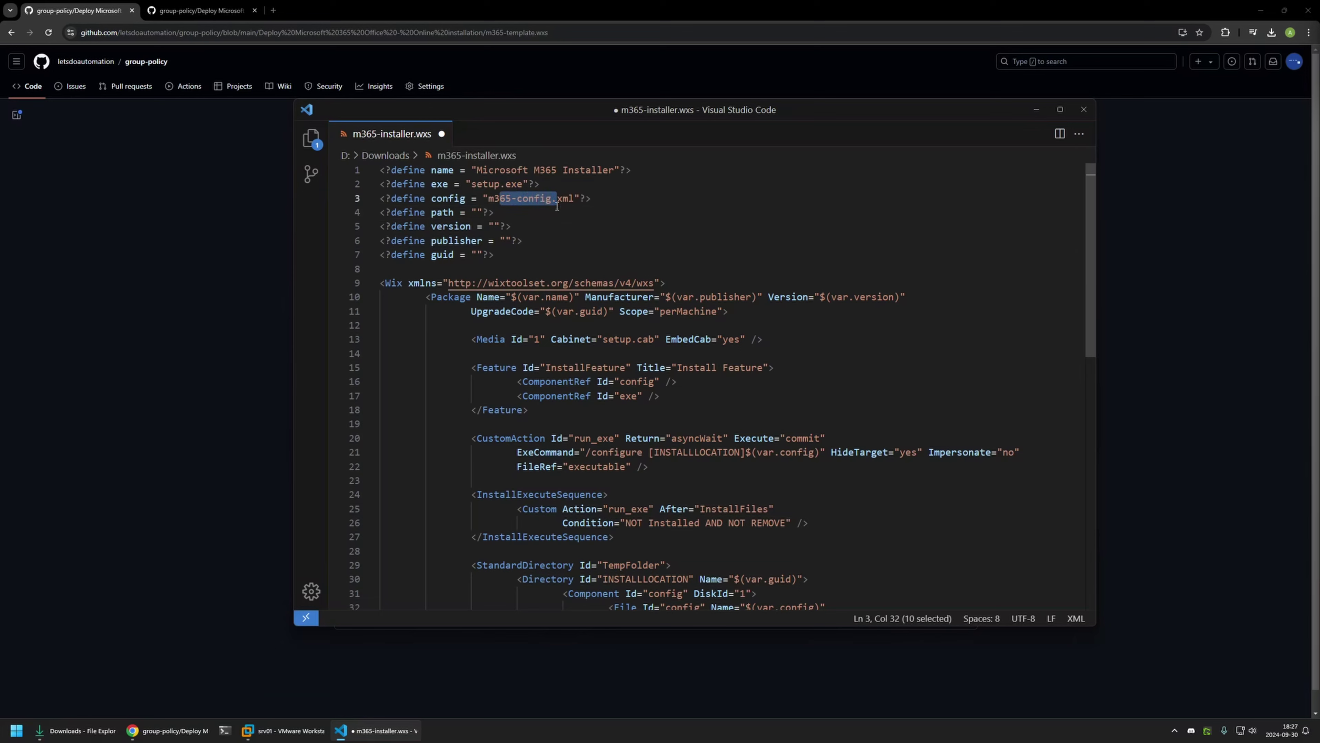
pyautogui.click(478, 212)
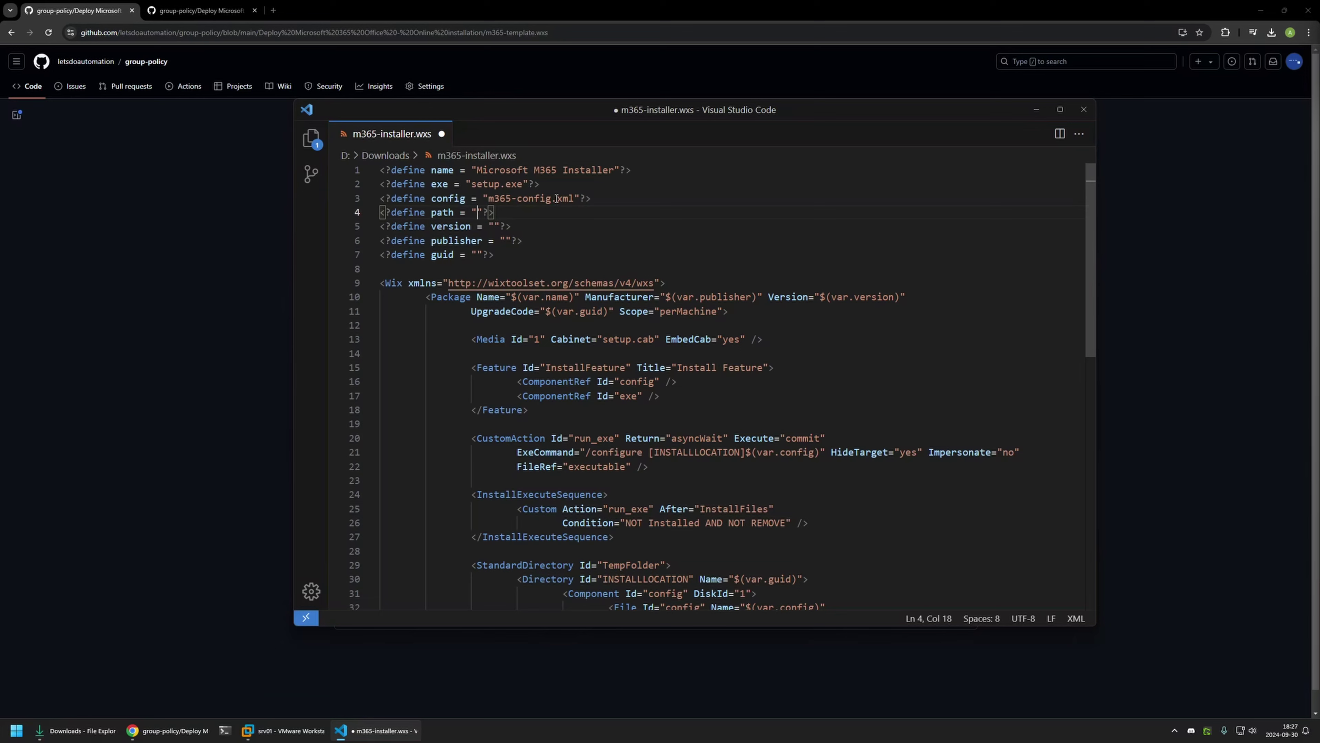
pyautogui.write('D:\\Downloads')
pyautogui.click(495, 225)
pyautogui.write('1.0.0')
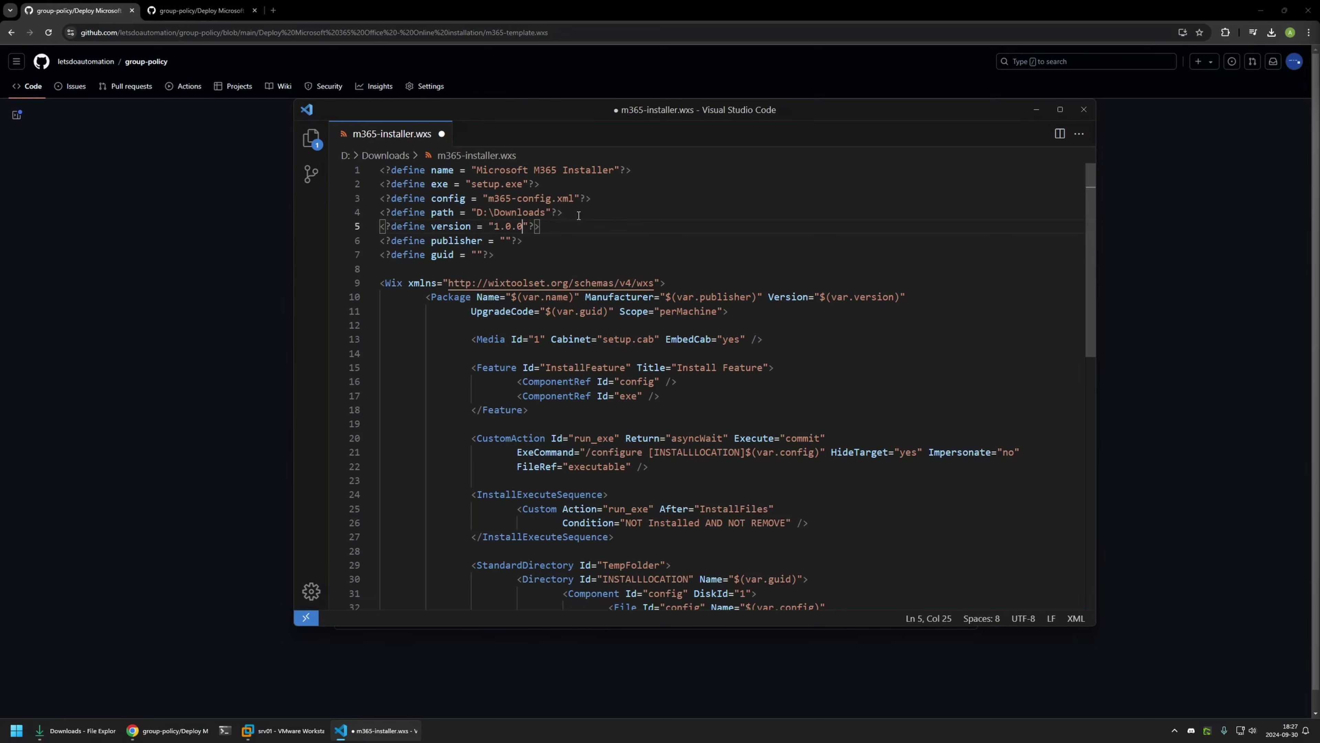
# Define the publisher variable as "letsdoautomation"
pyautogui.press('Down')
pyautogui.press('Left')
pyautogui.press('Left')
pyautogui.press('Left')
pyautogui.press('Left')
pyautogui.write('letsdoautomation')
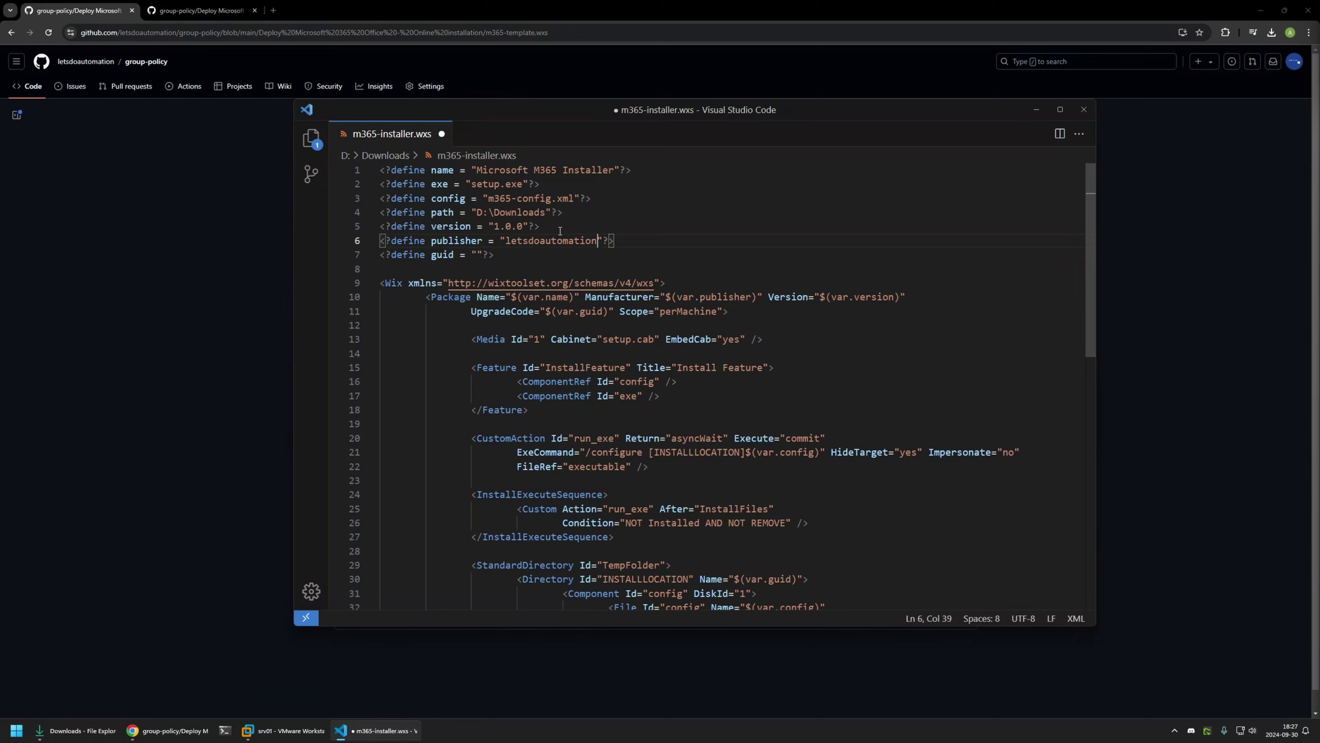
# For the empty guid variable, return to the repository folder in Chrome and copy the [guid]::NewGuid().guid command from the README
pyautogui.moveTo(509, 258); pyautogui.dragTo(346, 255)
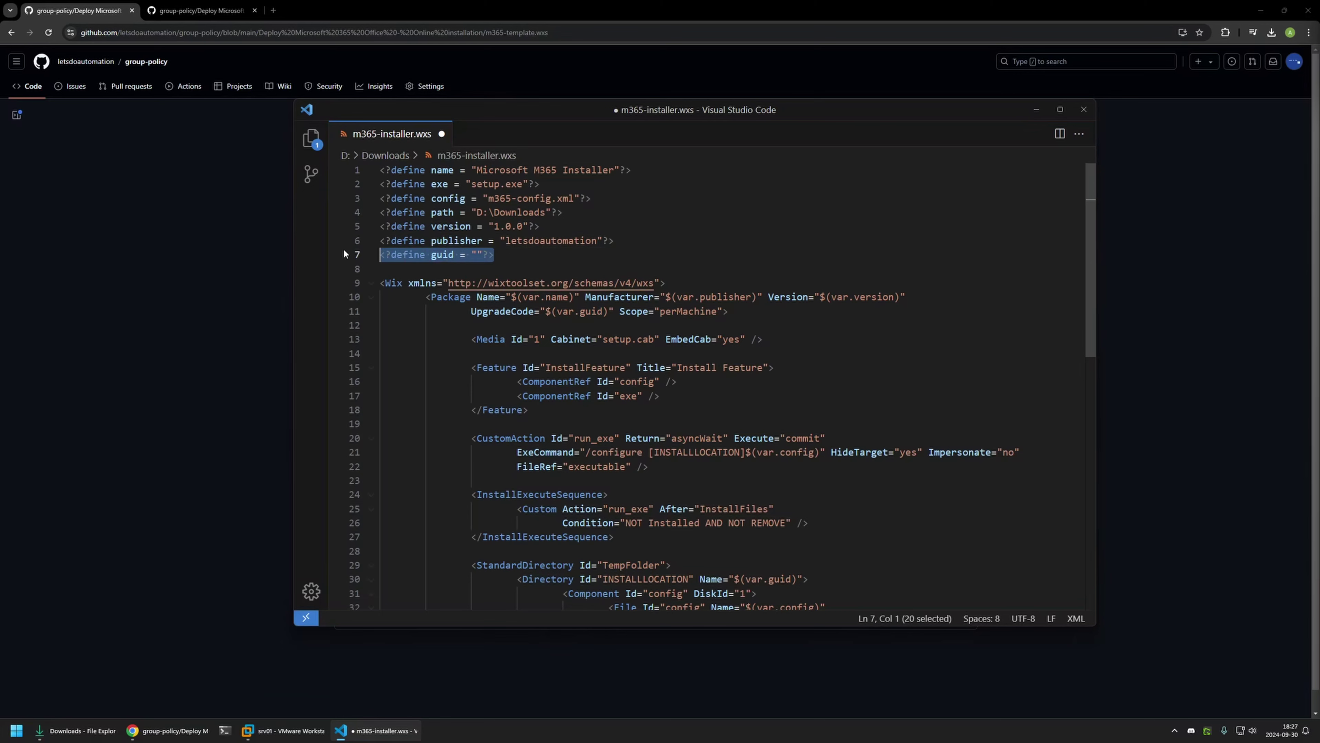
pyautogui.click(478, 255)
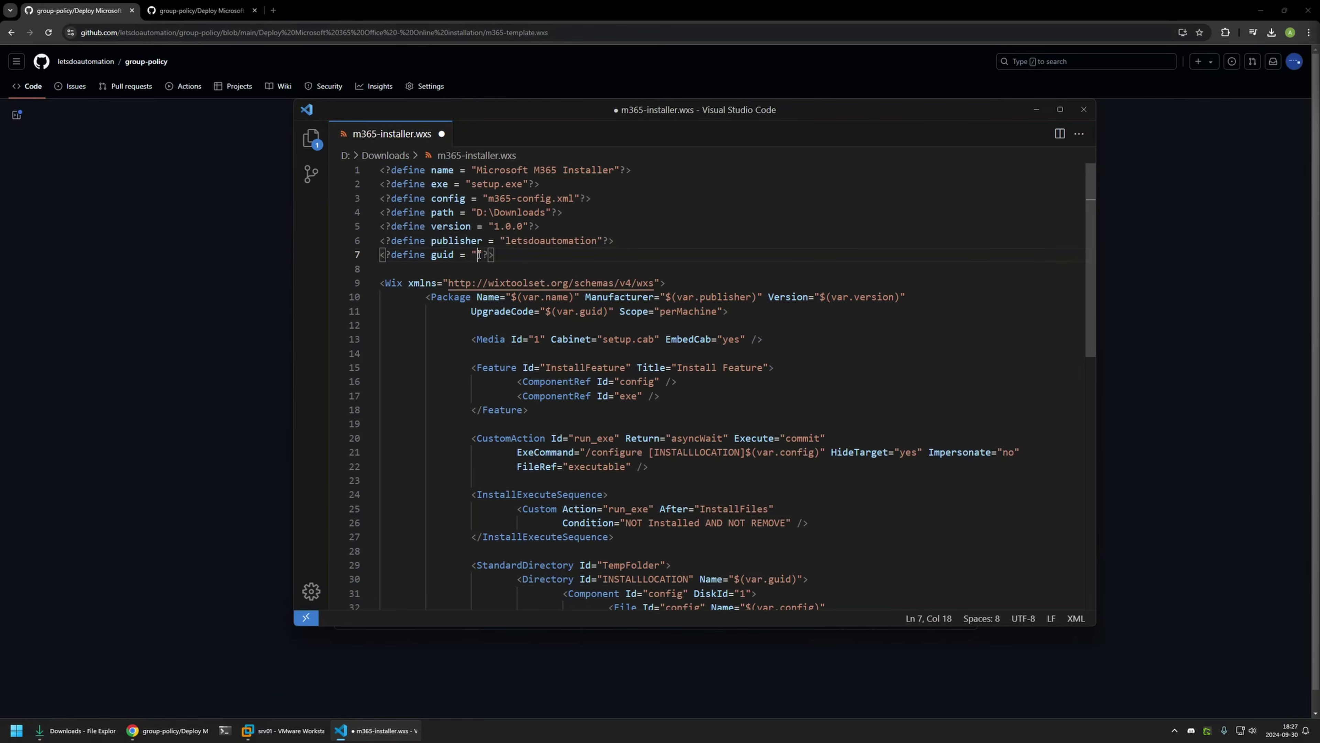
pyautogui.click(130, 113)
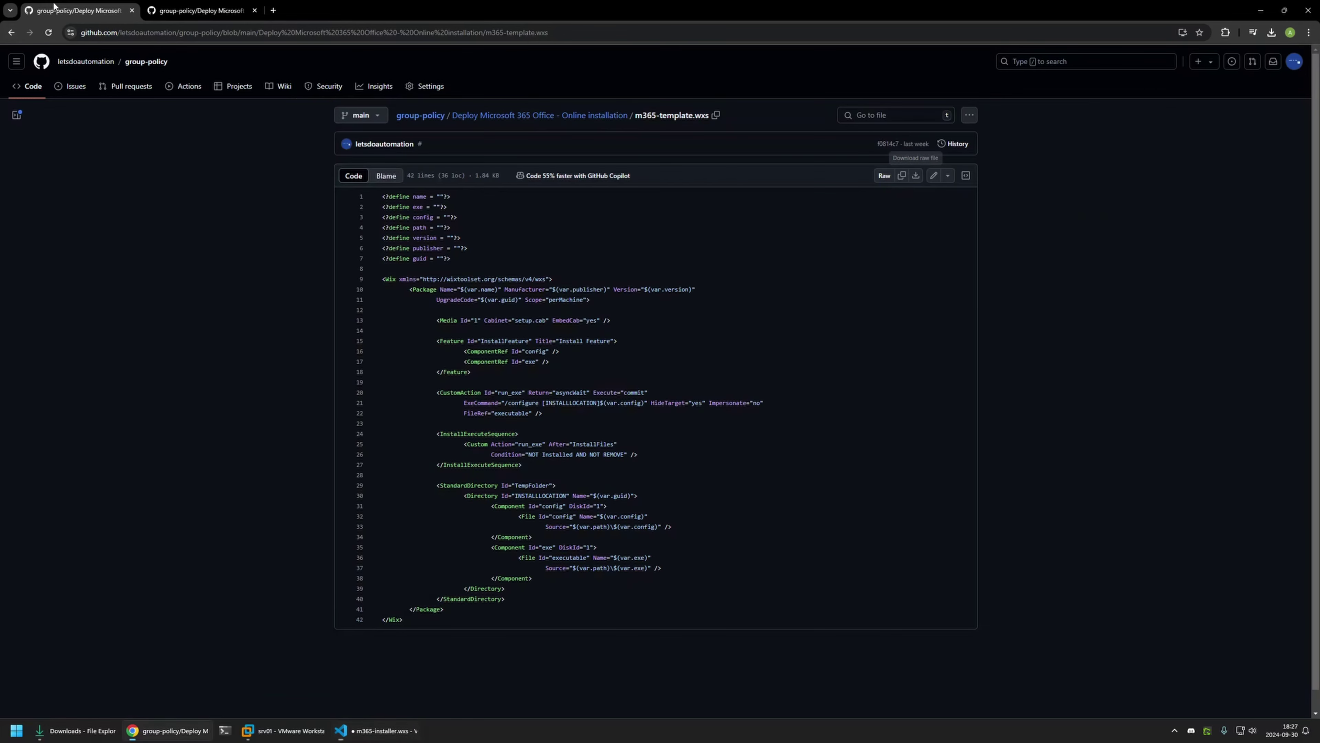
pyautogui.hotkey('alt', 'Left')
pyautogui.scroll(-2, 469, 302)
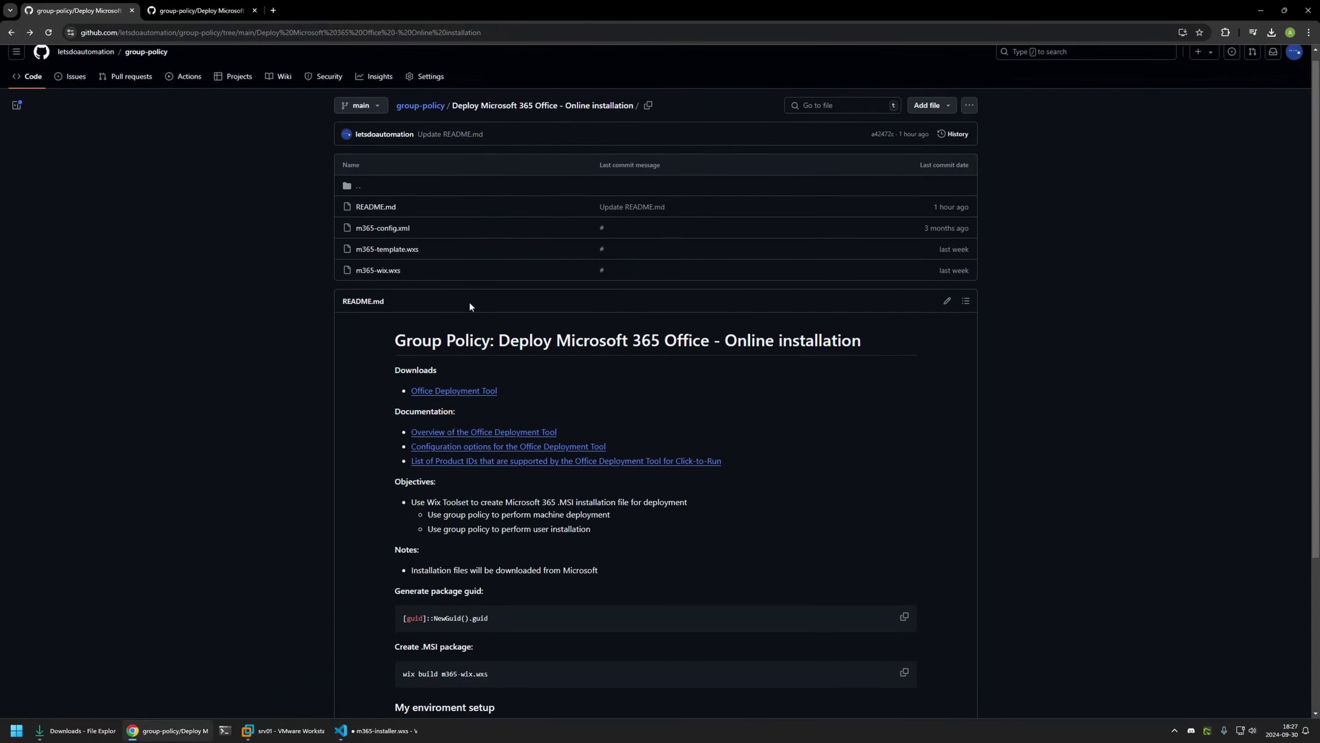
pyautogui.moveTo(492, 526); pyautogui.dragTo(408, 522)
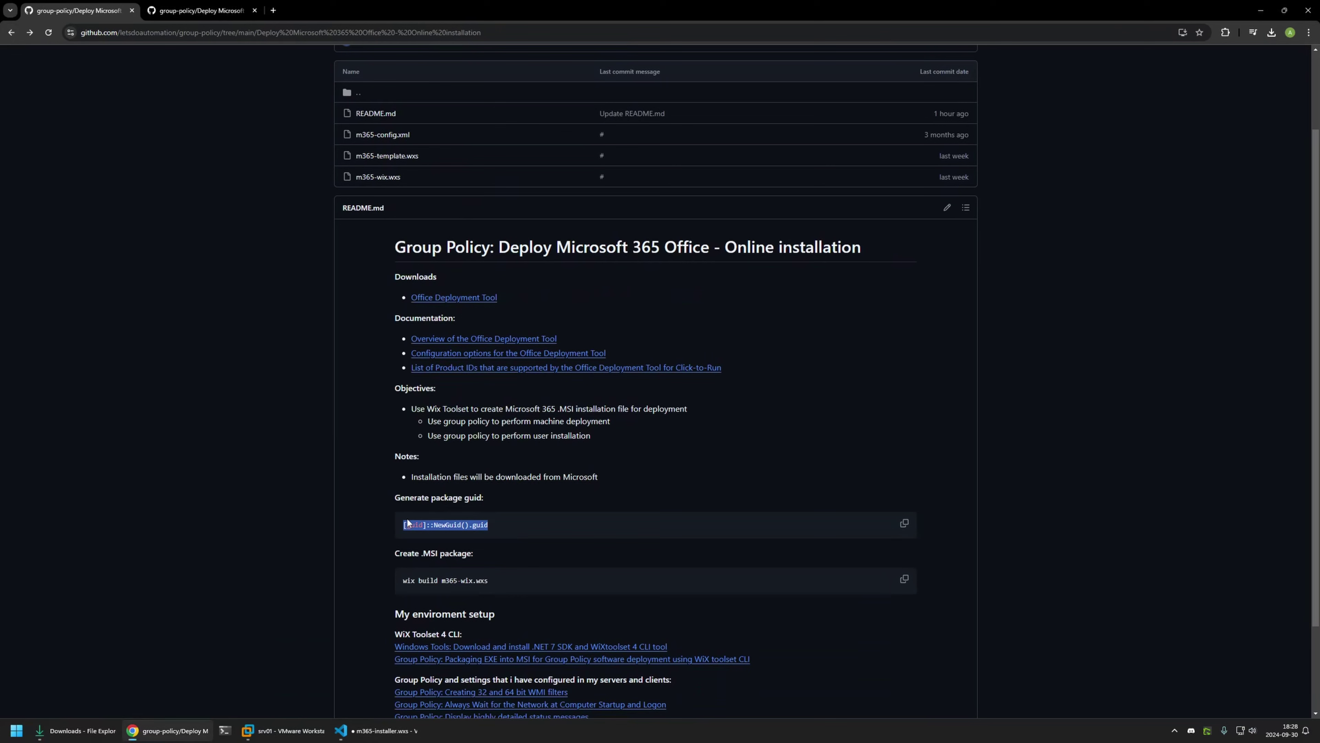
pyautogui.click(494, 526)
pyautogui.click(905, 524)
# Open Windows PowerShell and run [guid]::NewGuid().guid to generate a package GUID
pyautogui.click(225, 730)
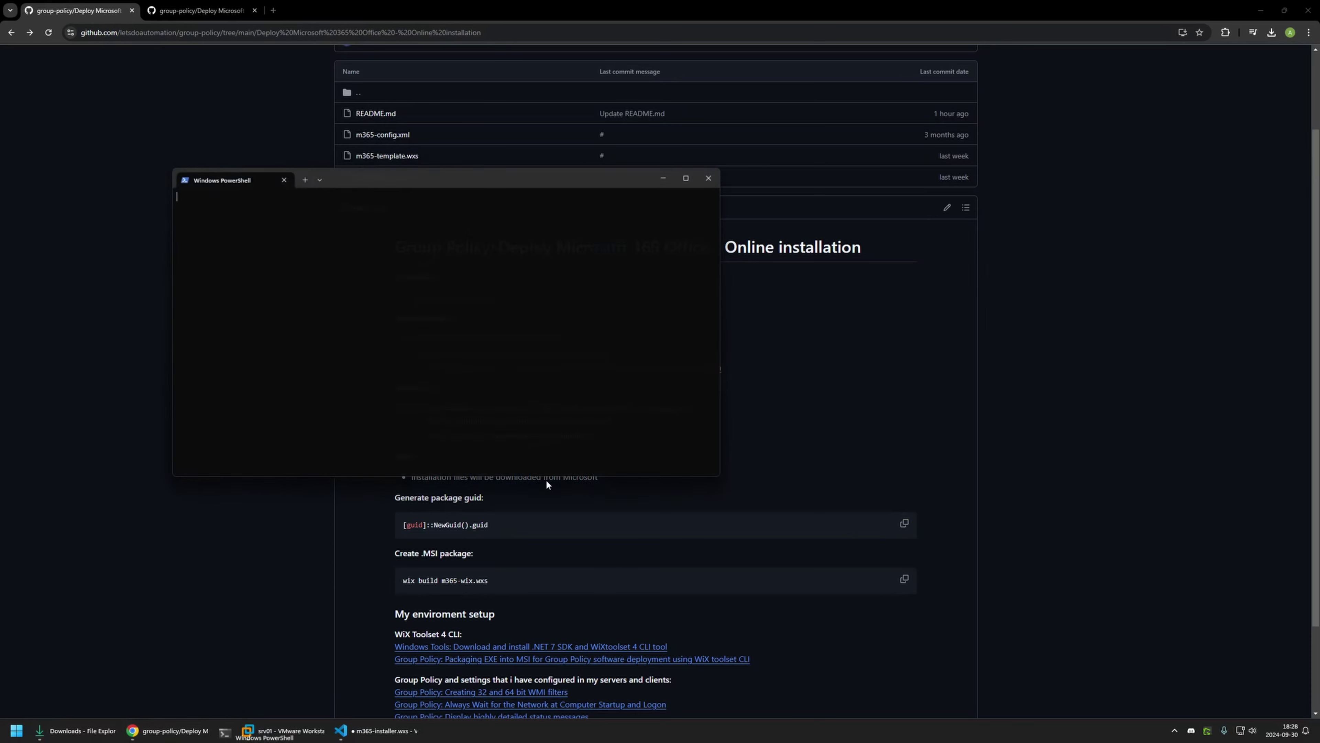
pyautogui.moveTo(350, 173); pyautogui.dragTo(591, 241)
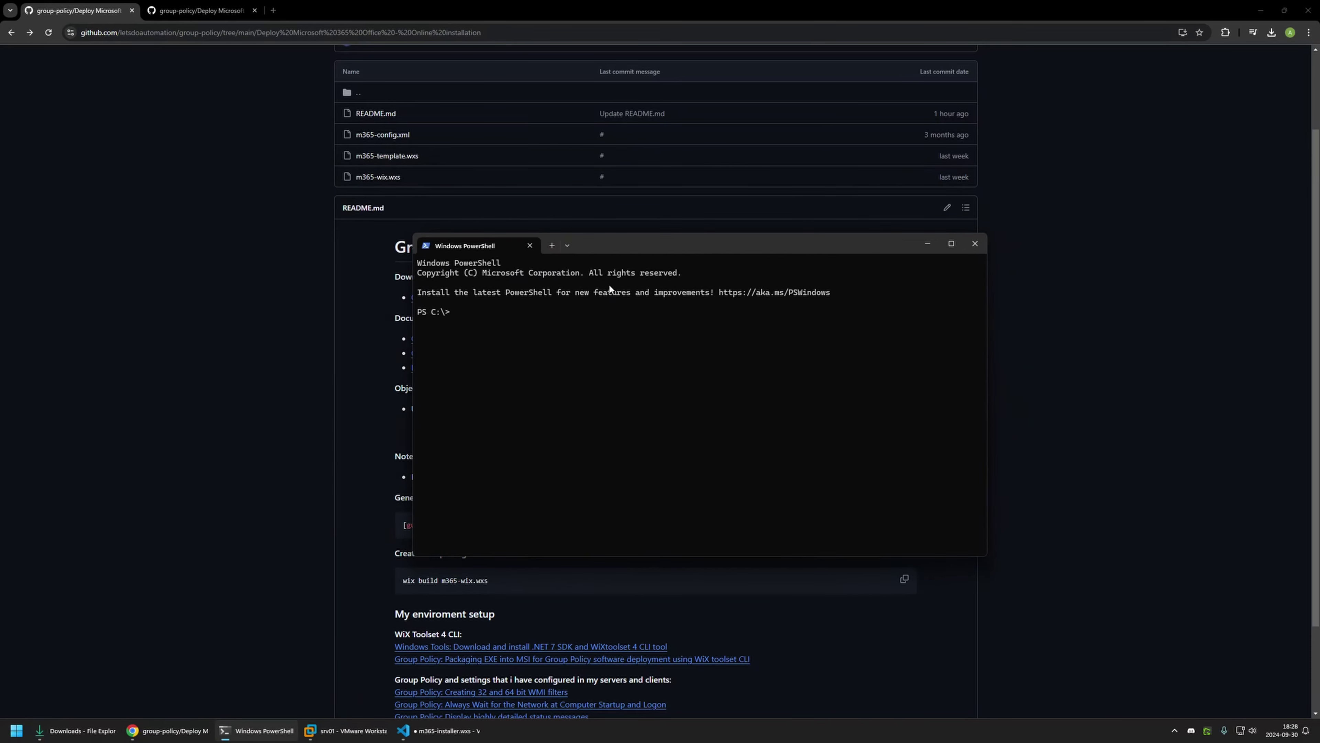
pyautogui.hotkey('ctrl', 'v')
pyautogui.press('Return')
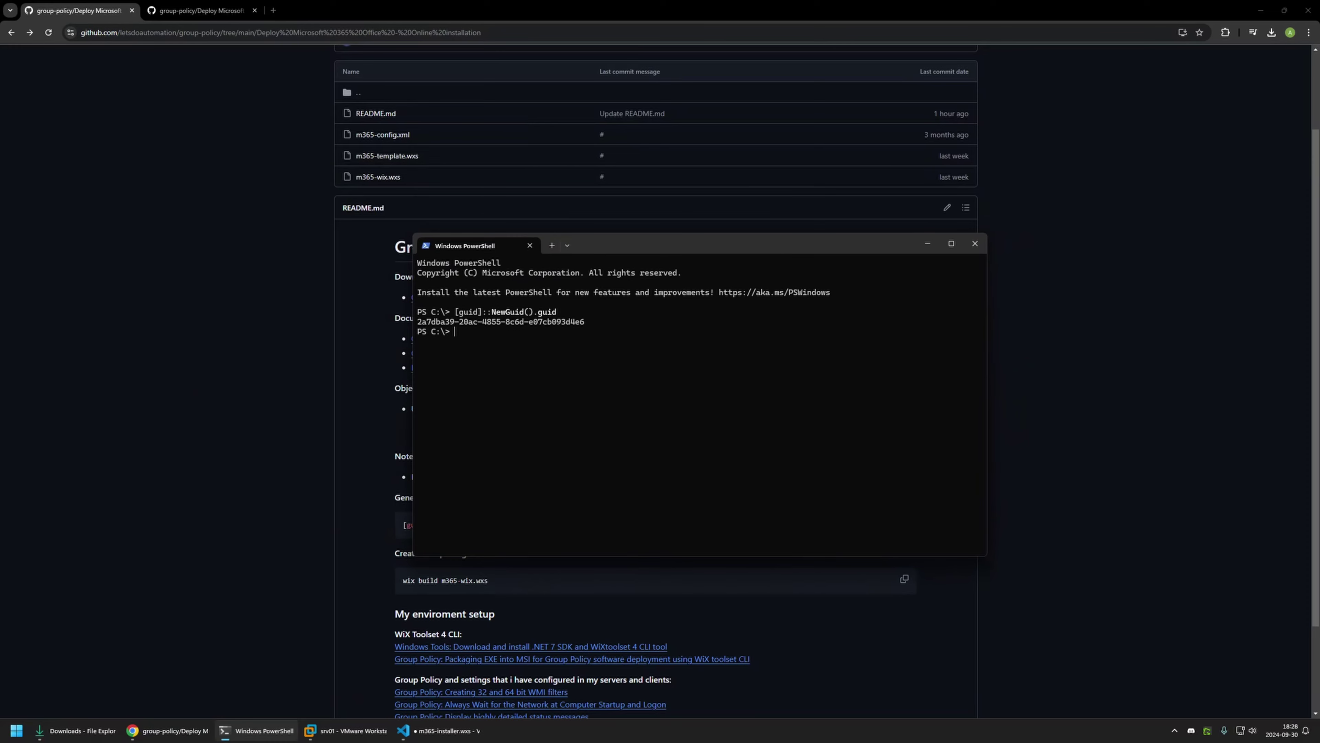
# Rerun the GUID command three more times to generate additional GUIDs
pyautogui.press('Up')
pyautogui.press('Return')
pyautogui.press('Up')
pyautogui.press('Return')
pyautogui.press('Up')
pyautogui.press('Return')
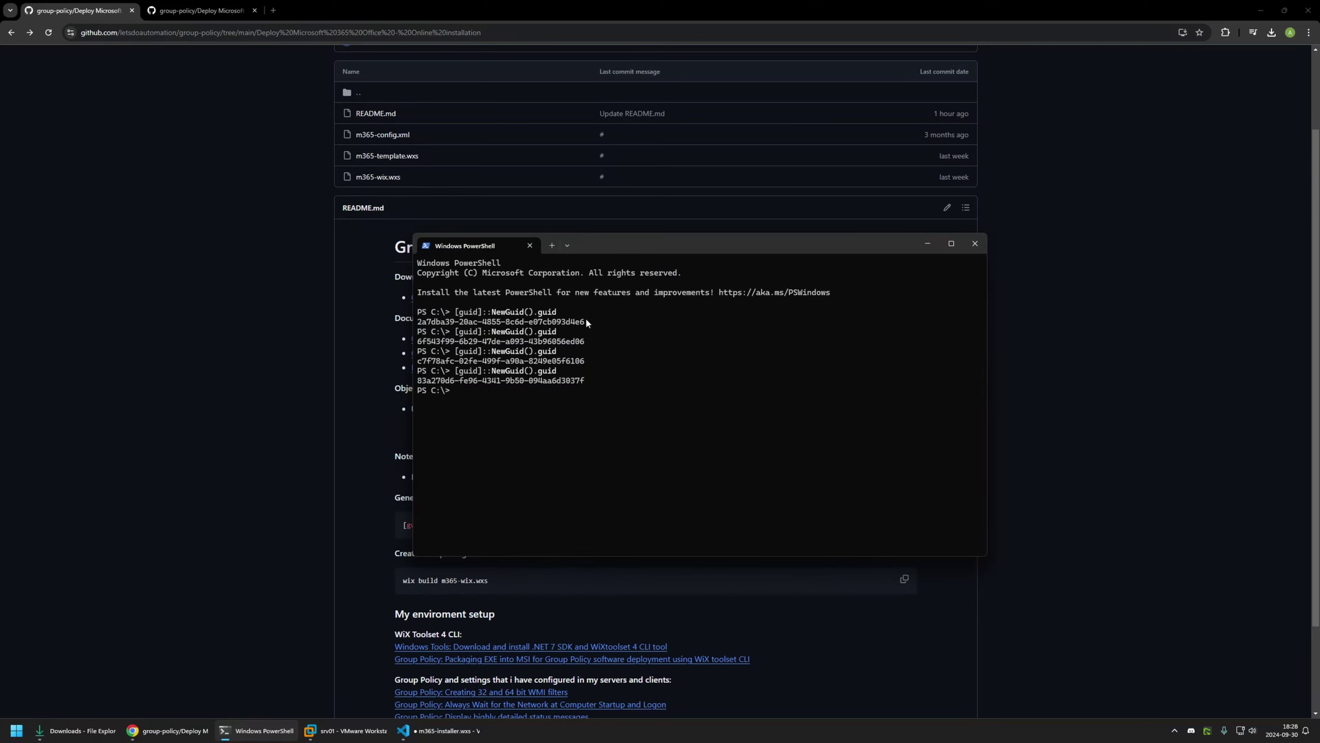
# Copy the first generated GUID into the guid variable of m365-installer.wxs in Visual Studio Code and save the file
pyautogui.moveTo(584, 322); pyautogui.dragTo(419, 321)
pyautogui.rightClick(419, 322)
pyautogui.click(439, 730)
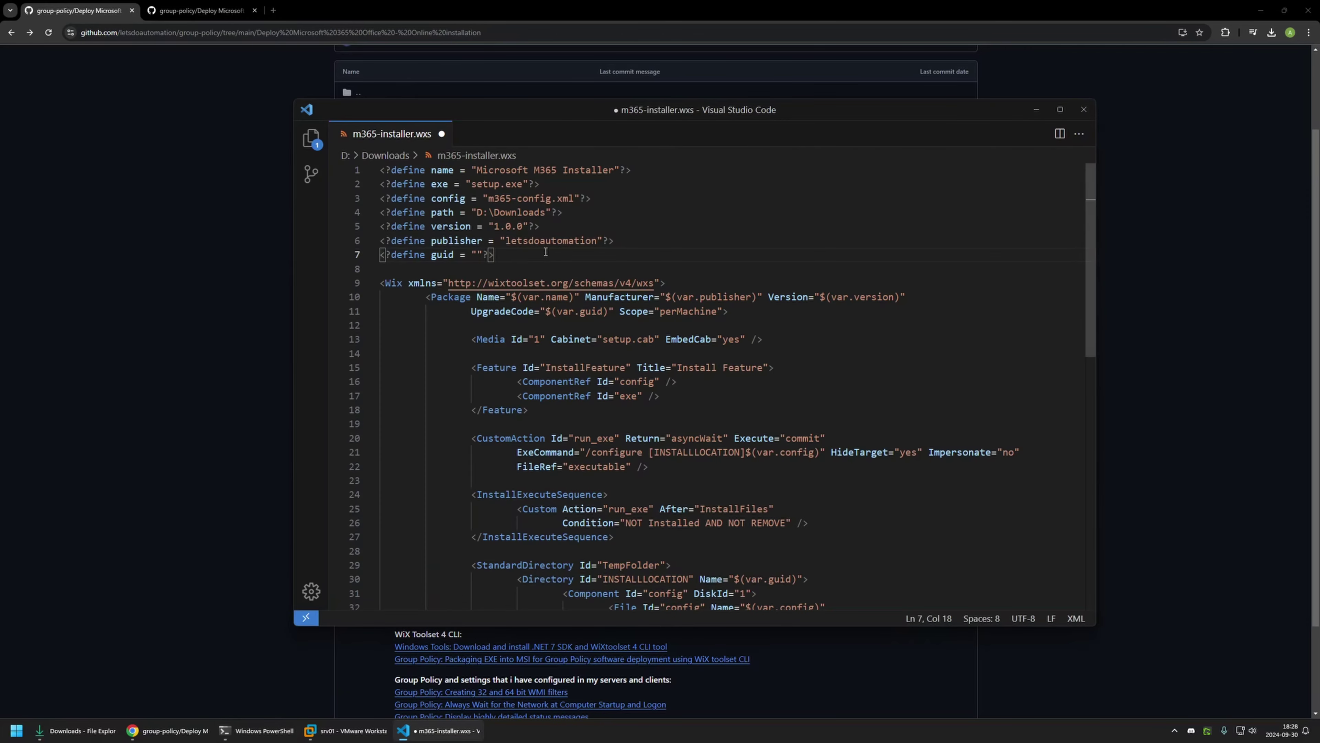
pyautogui.hotkey('ctrl', 'v')
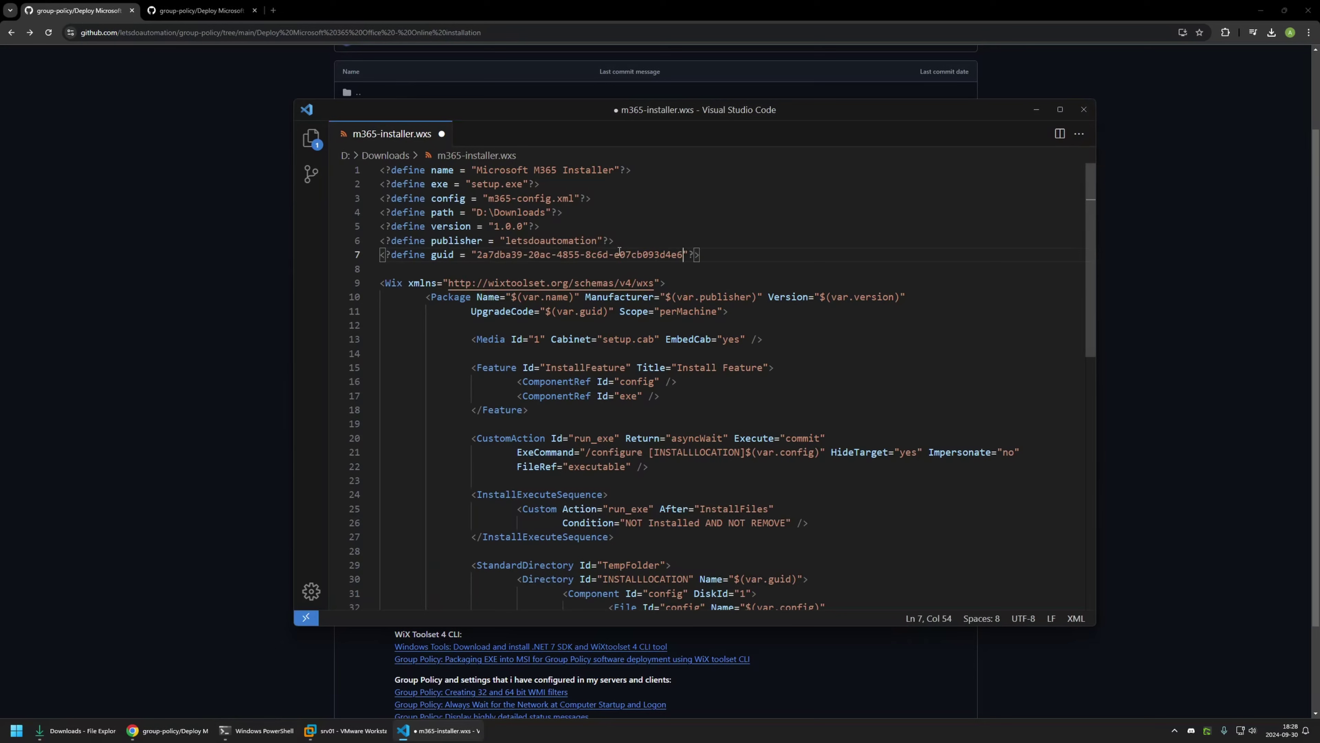
pyautogui.hotkey('ctrl', 's')
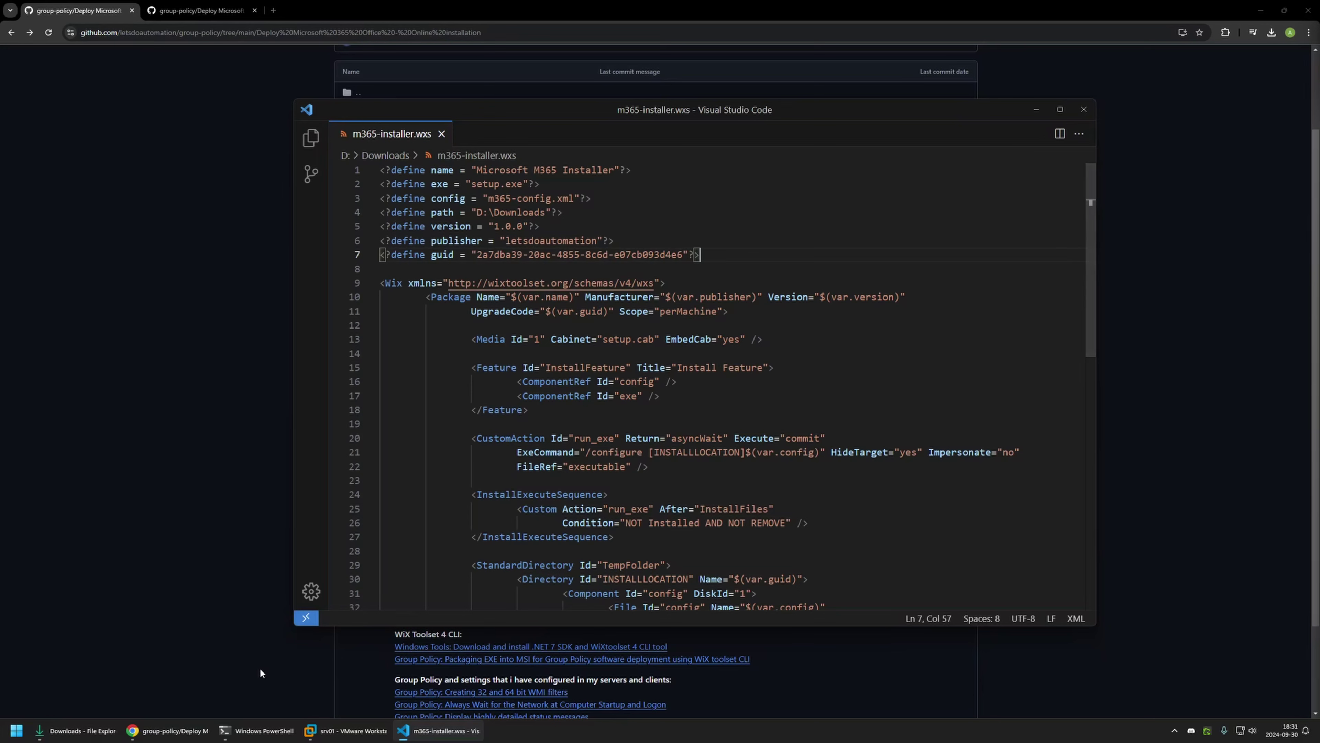
# Switch to Windows PowerShell, change to the D:\Downloads directory and list its files with dir
pyautogui.click(257, 731)
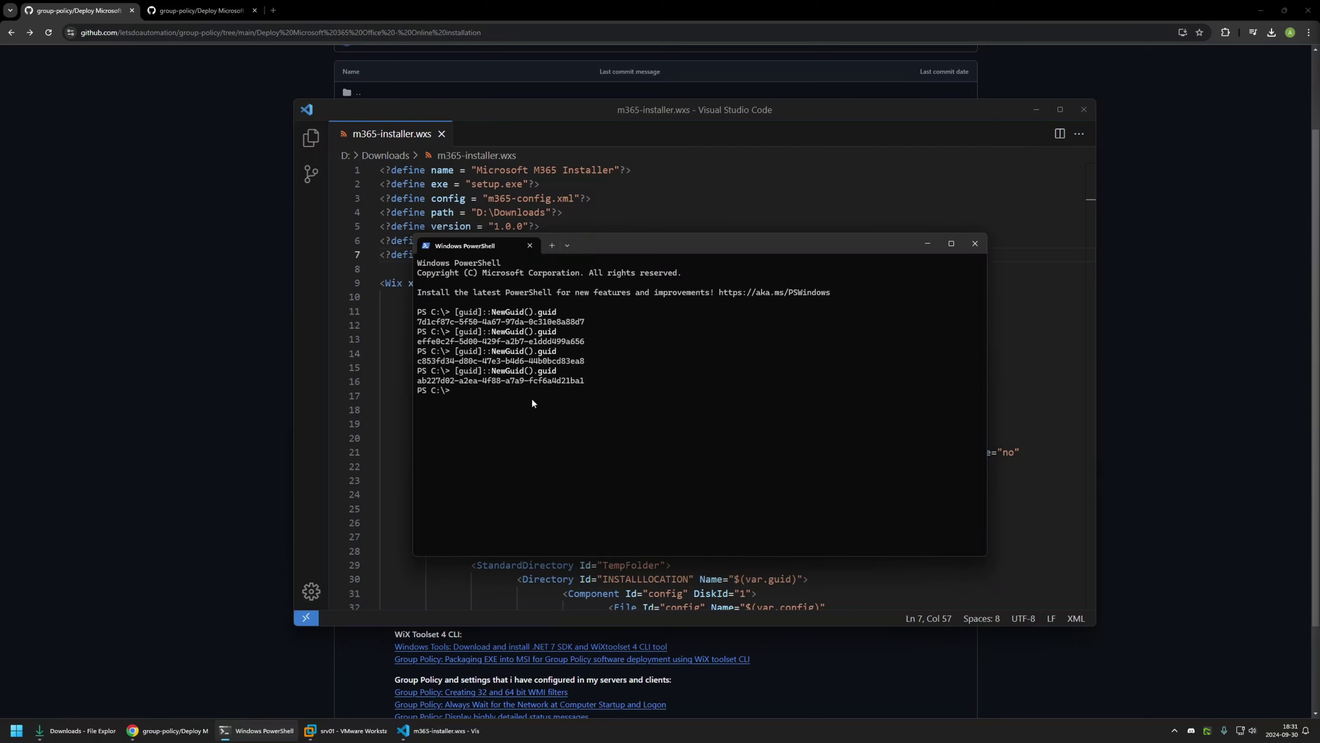
pyautogui.write('cd D:\\Downlo')
pyautogui.press('Tab')
pyautogui.press('Return')
pyautogui.write('dir')
pyautogui.press('Return')
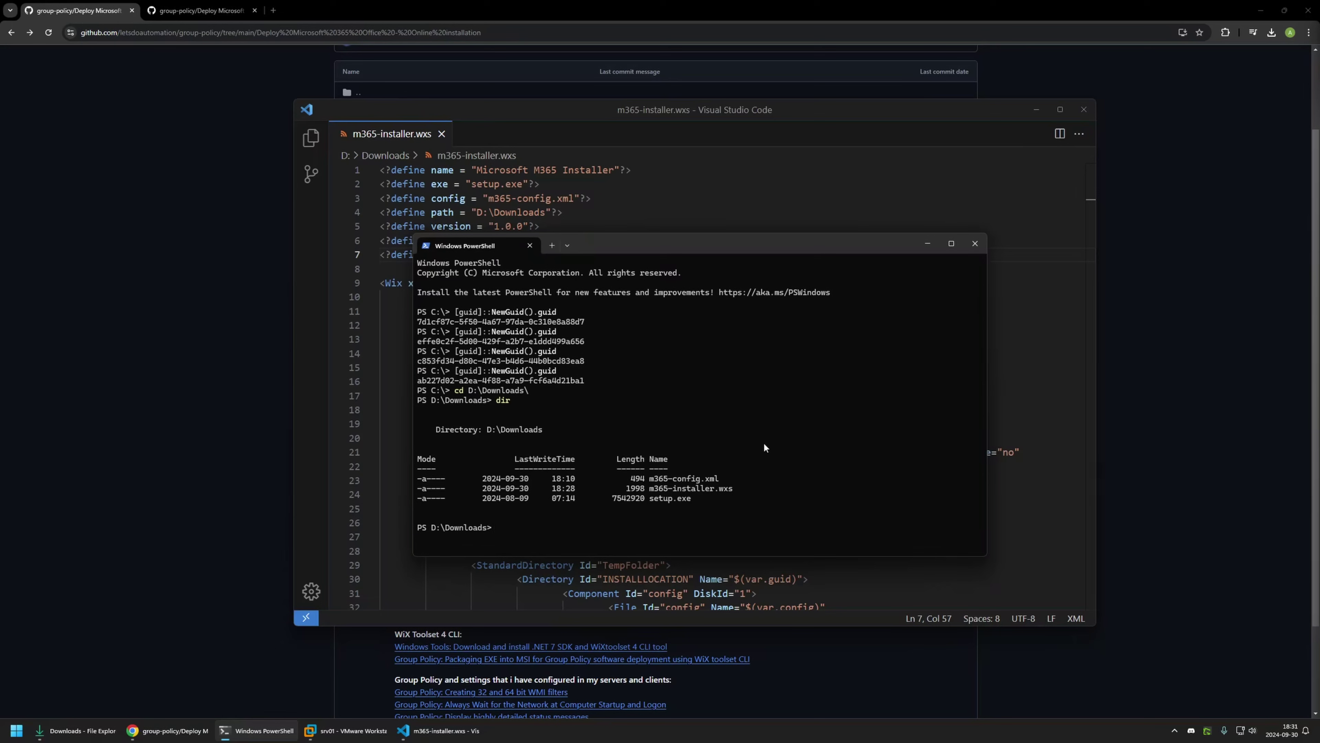
# Build the installer package with wix build .\m365-installer.wxs and select m365-installer.msi in the Downloads folder
pyautogui.write('wix build')
pyautogui.write(' .\\')
pyautogui.write('m365-')
pyautogui.write('insta')
pyautogui.press('Tab')
pyautogui.press('Return')
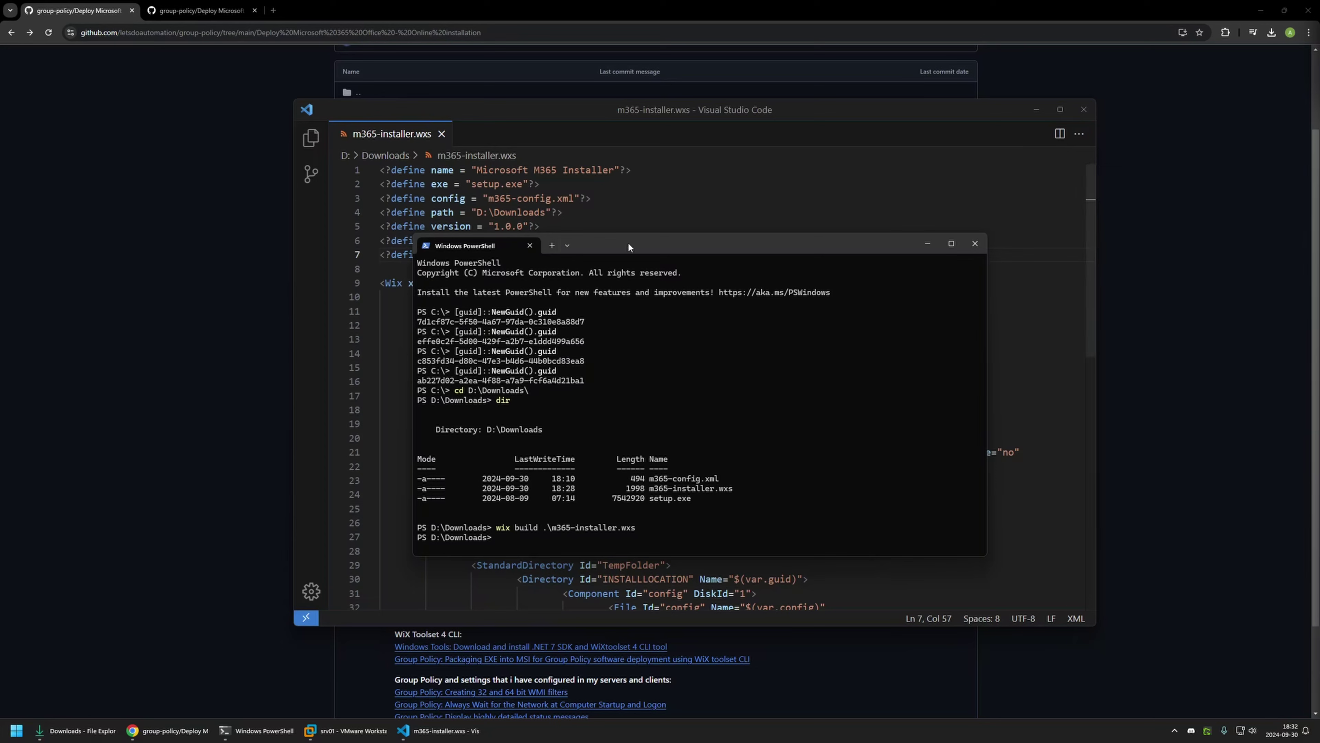
pyautogui.click(73, 731)
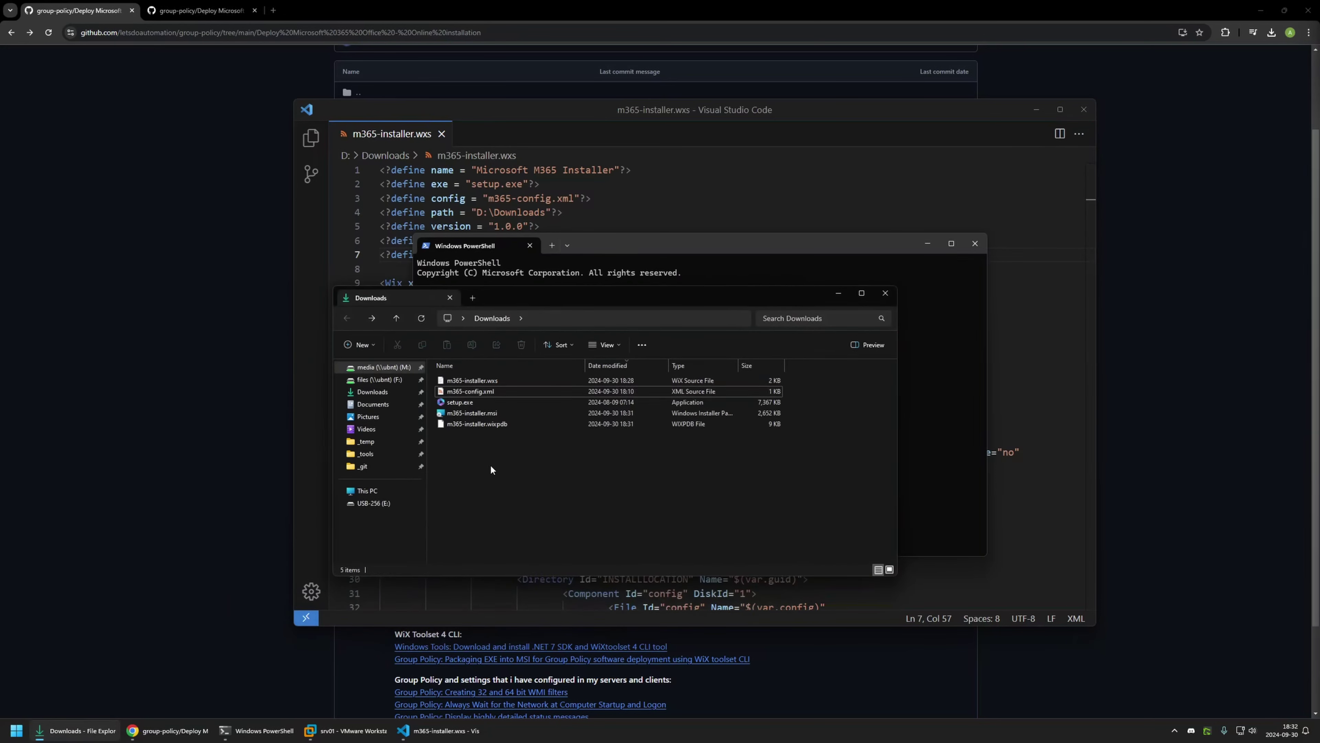
pyautogui.click(487, 413)
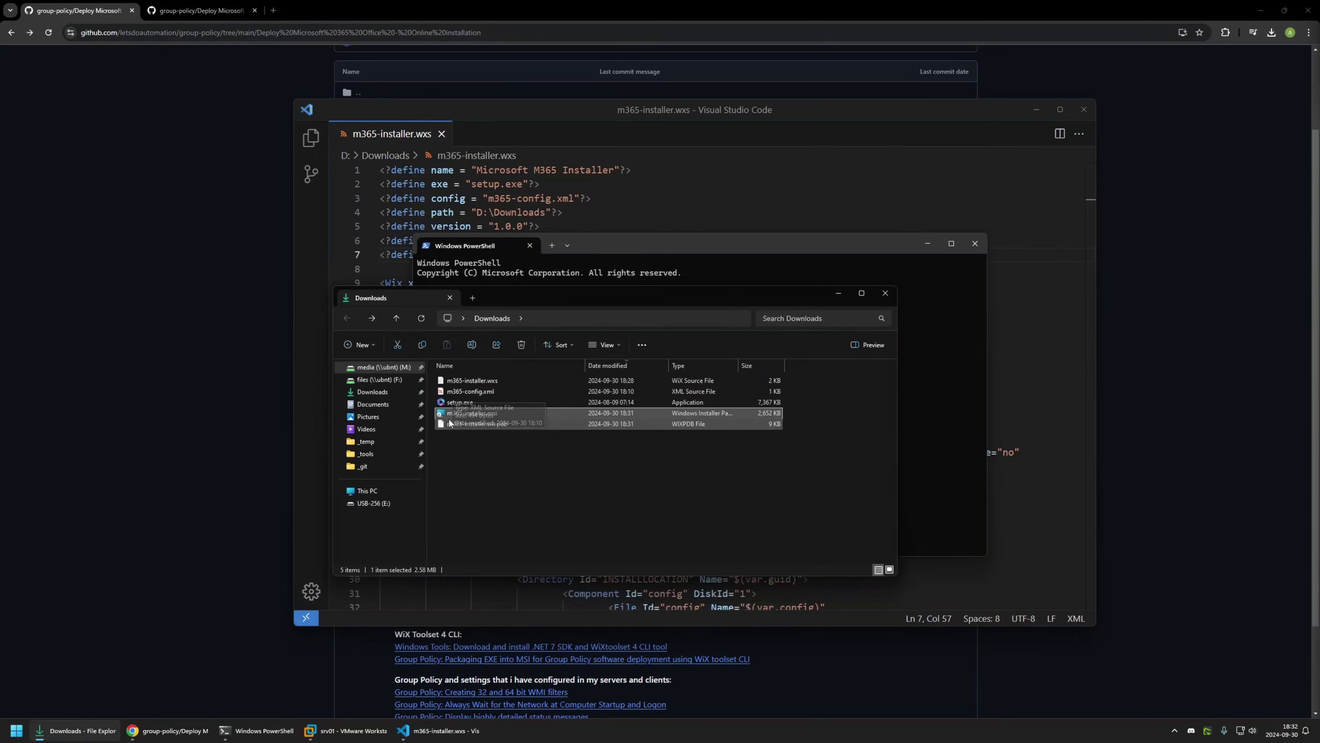
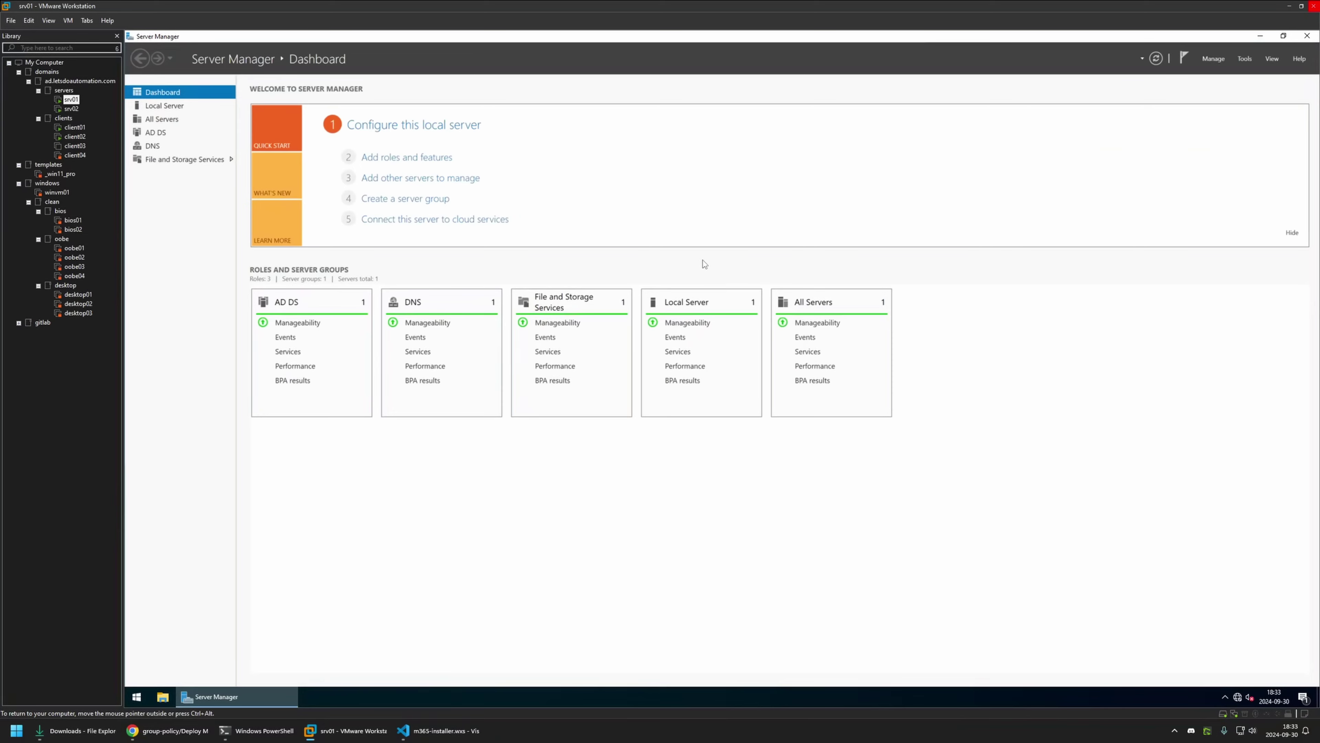
# In the srv01 virtual machine, minimize Server Manager and open the software share on \\srv02 in File Explorer
pyautogui.click(1260, 36)
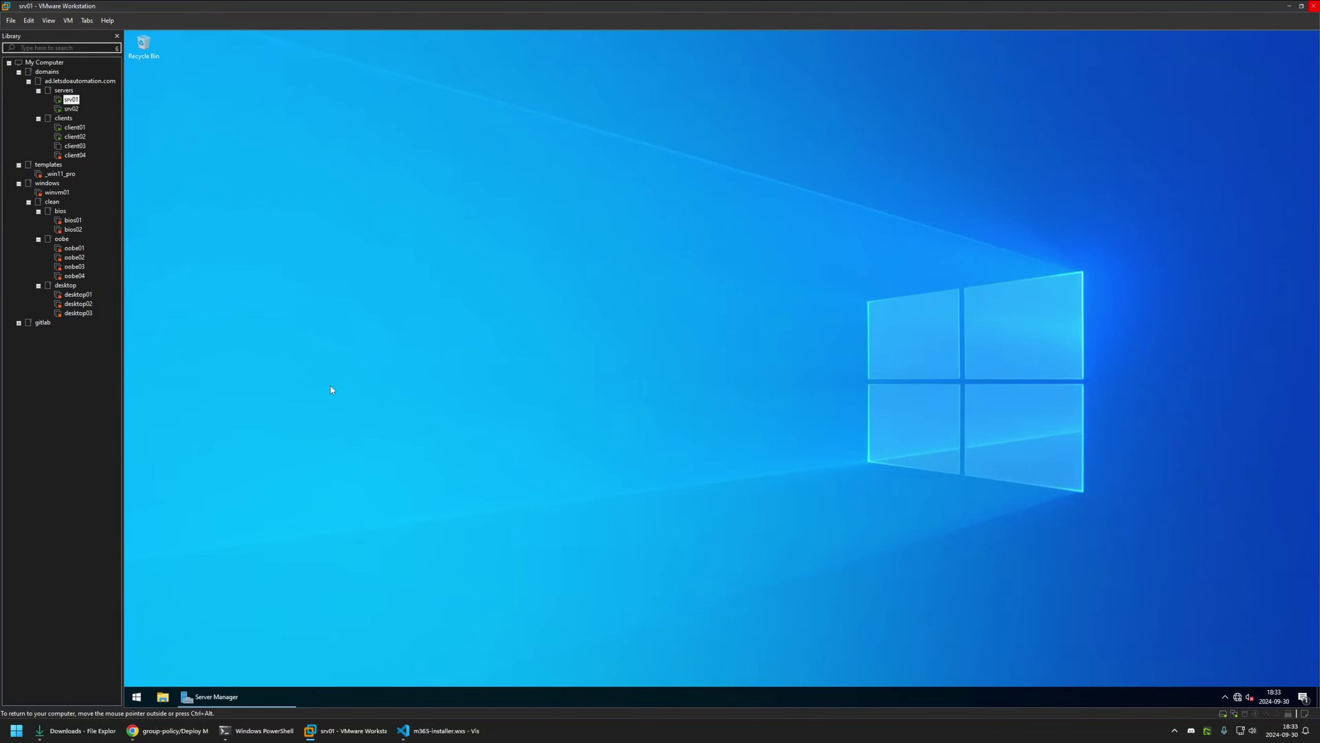
pyautogui.click(163, 697)
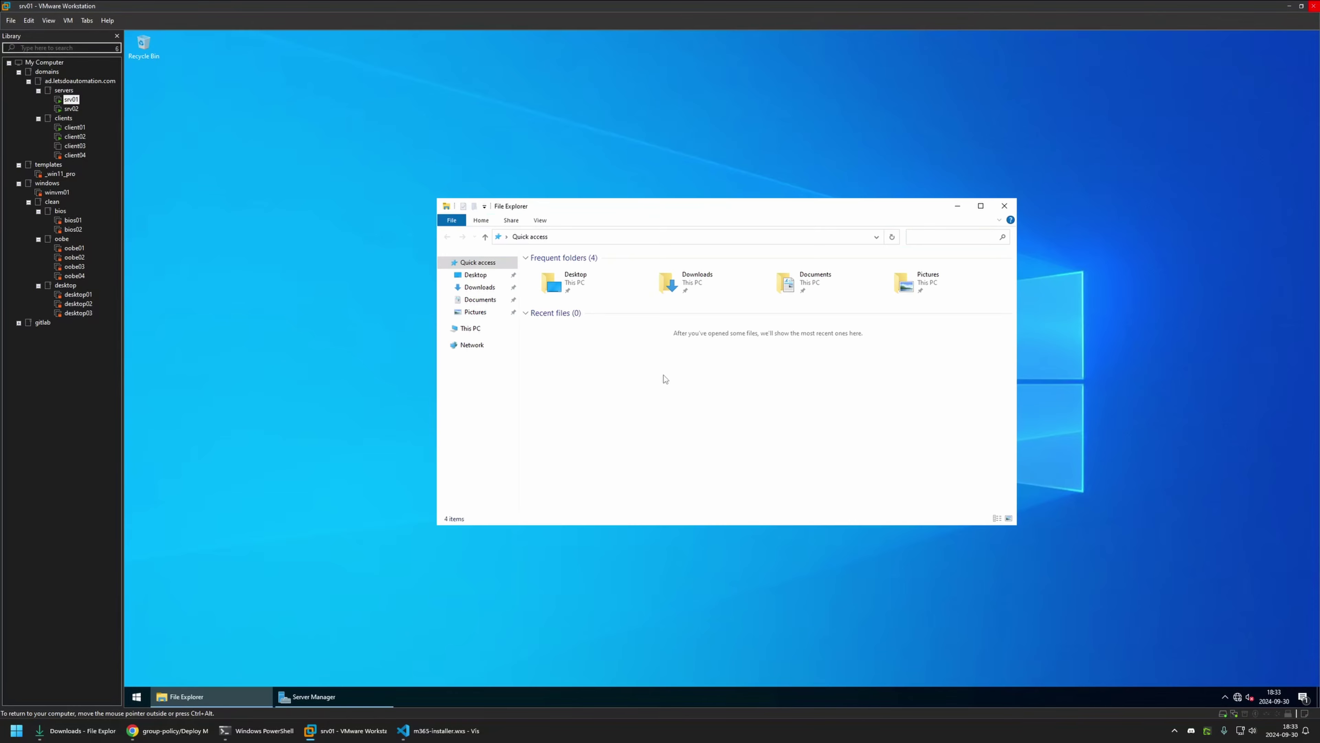
pyautogui.click(631, 238)
pyautogui.write('\\')
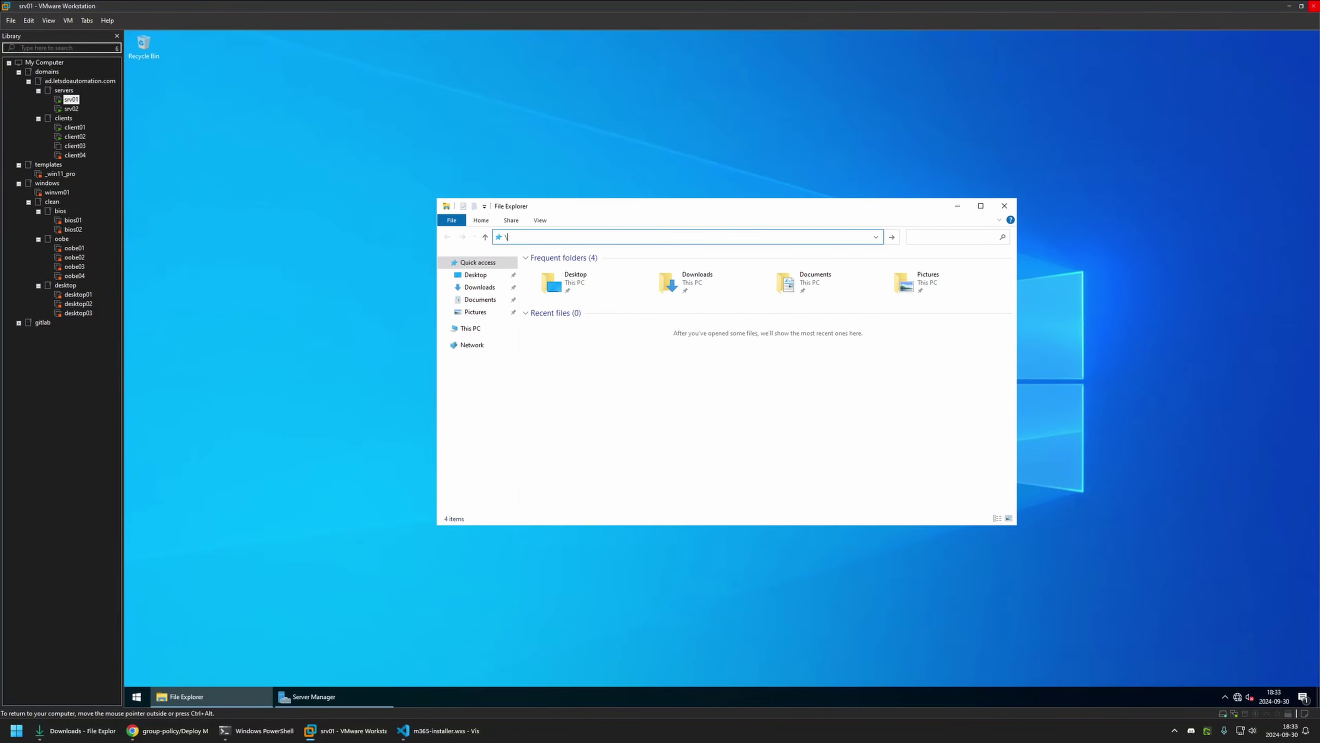
pyautogui.write('\\srv02')
pyautogui.press('Return')
pyautogui.doubleClick(592, 265)
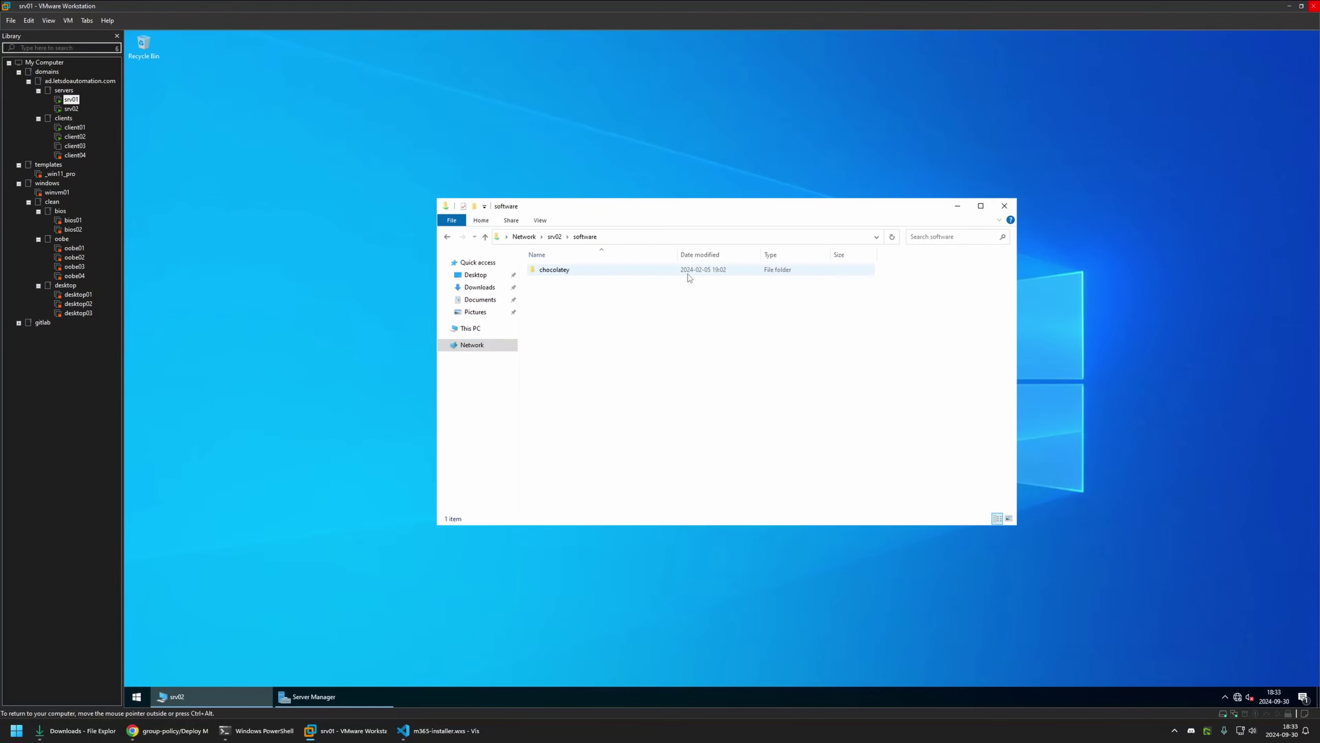
# Create a folder named m354 in the software share and open it
pyautogui.rightClick(540, 284)
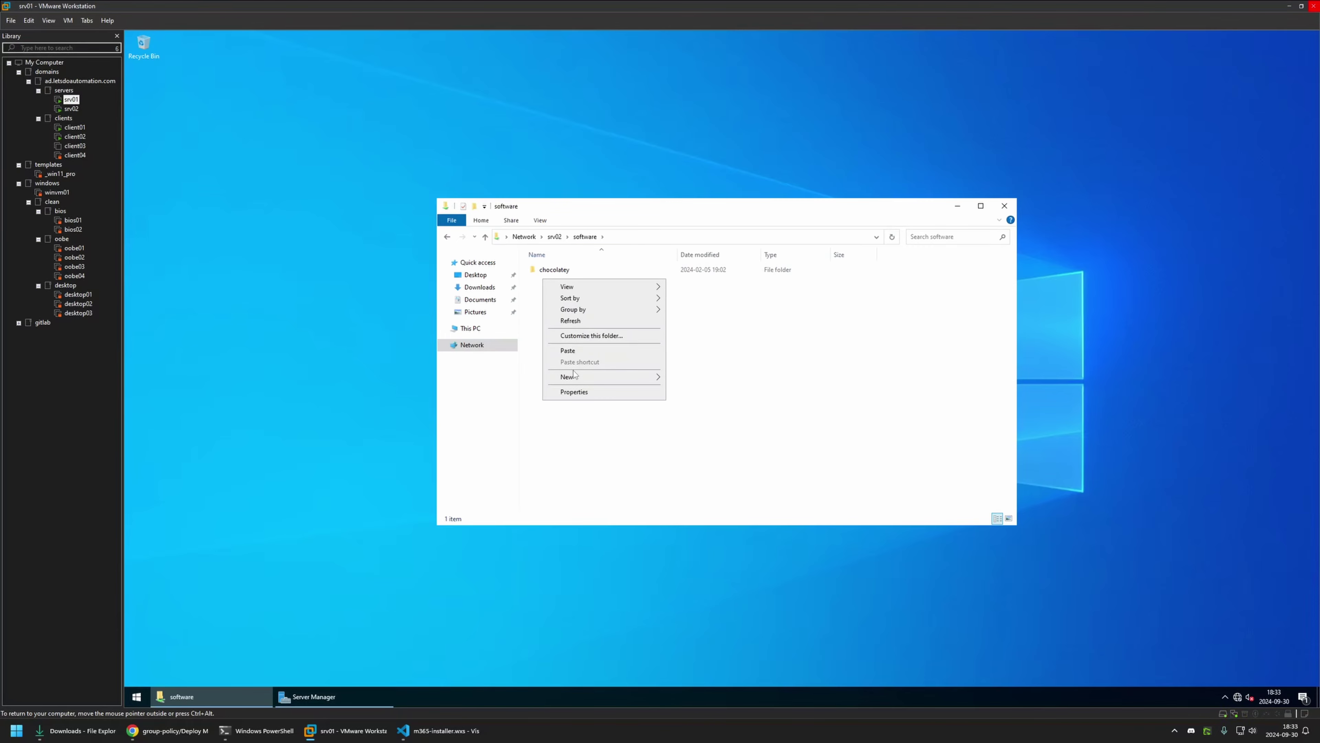
pyautogui.moveTo(616, 376)
pyautogui.click(689, 378)
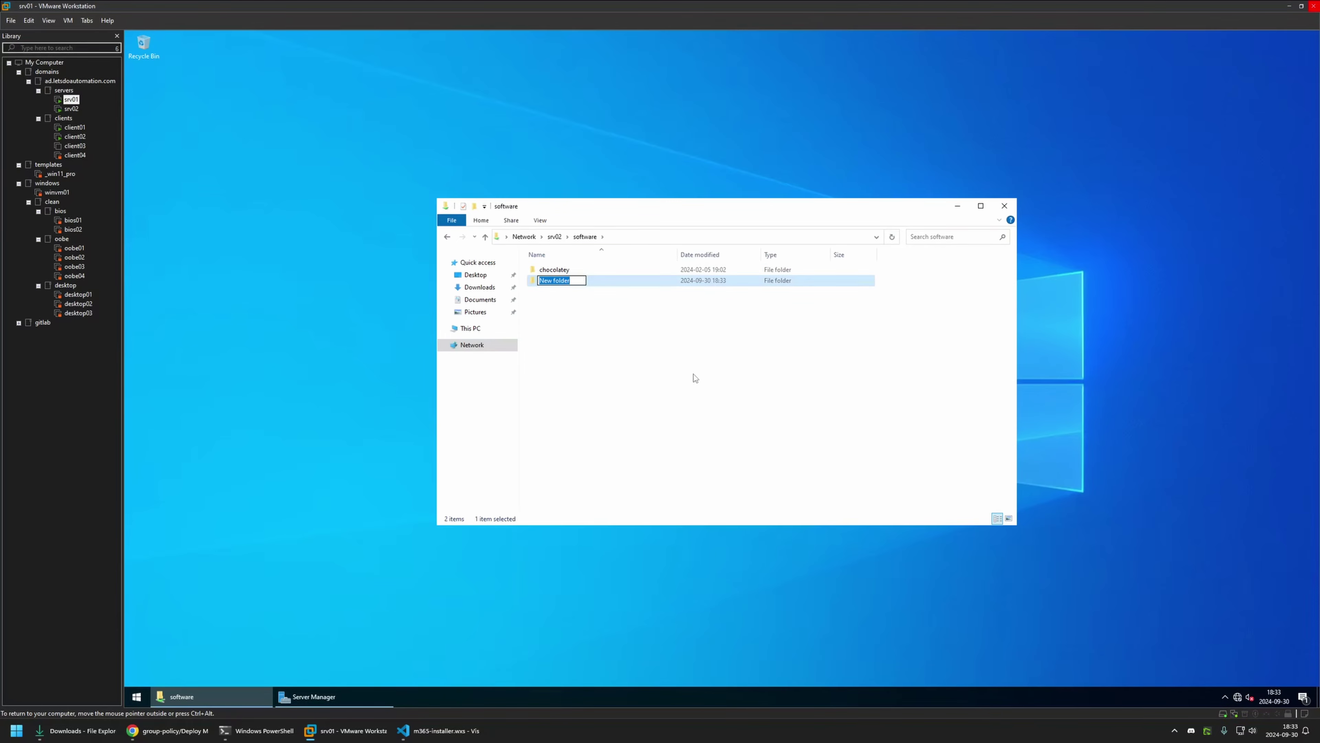
pyautogui.write('m354')
pyautogui.press('Return')
pyautogui.press('Return')
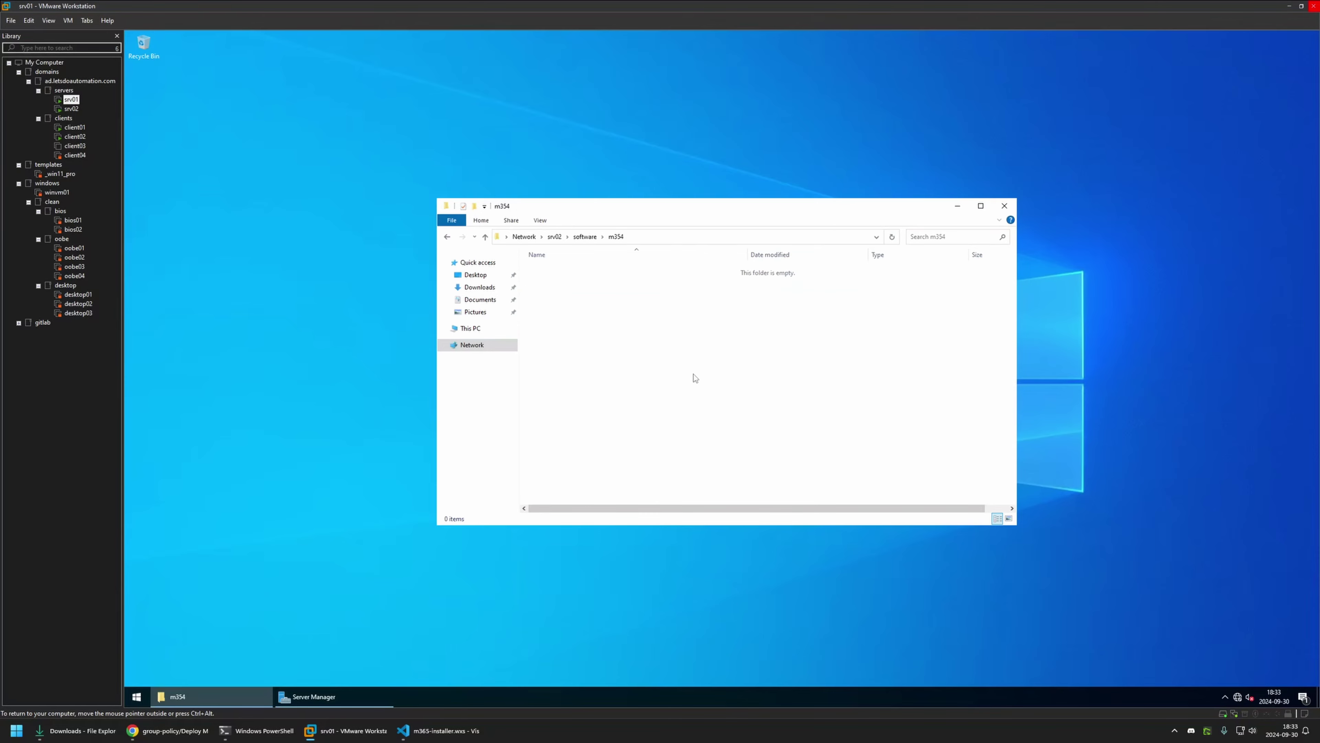
# Paste the m365-installer package into the m354 folder
pyautogui.rightClick(548, 271)
pyautogui.click(574, 343)
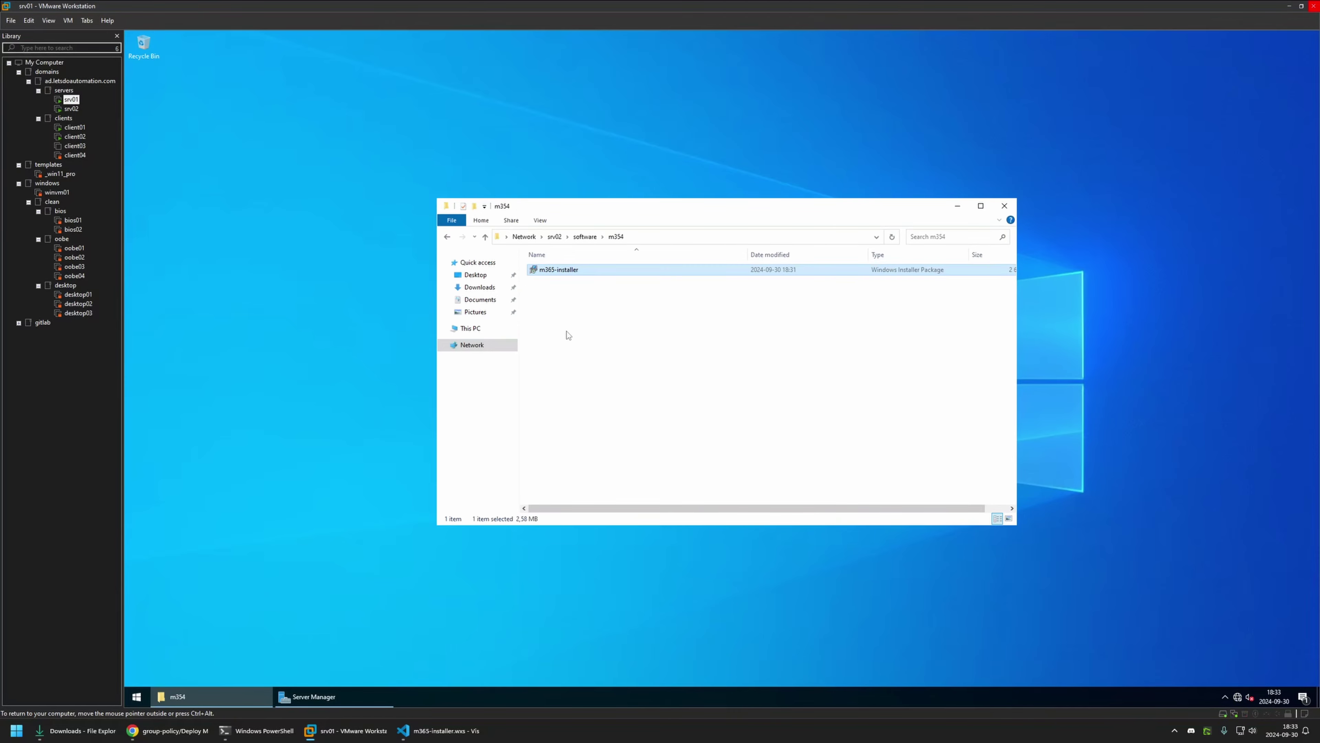
pyautogui.click(547, 297)
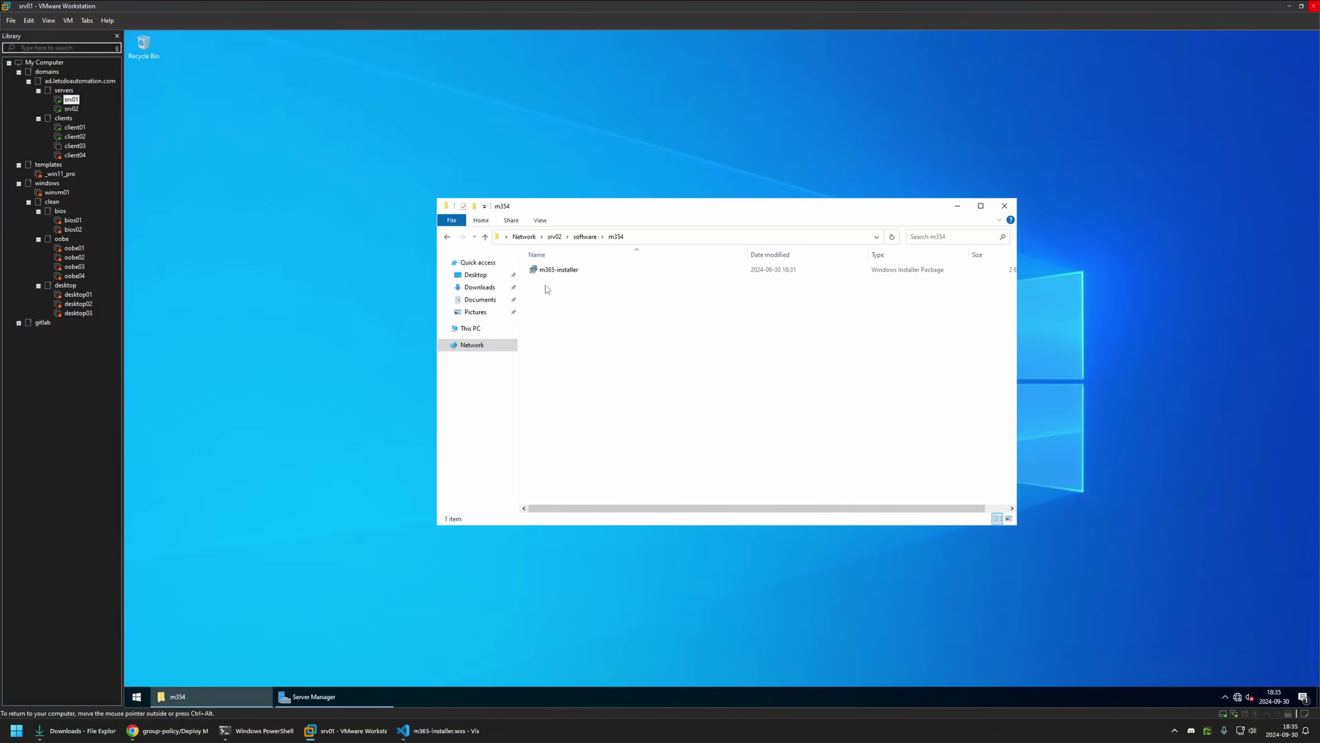
# Review the m354 folder's security permissions for Authenticated Users, then close its properties
pyautogui.rightClick(547, 289)
pyautogui.click(597, 411)
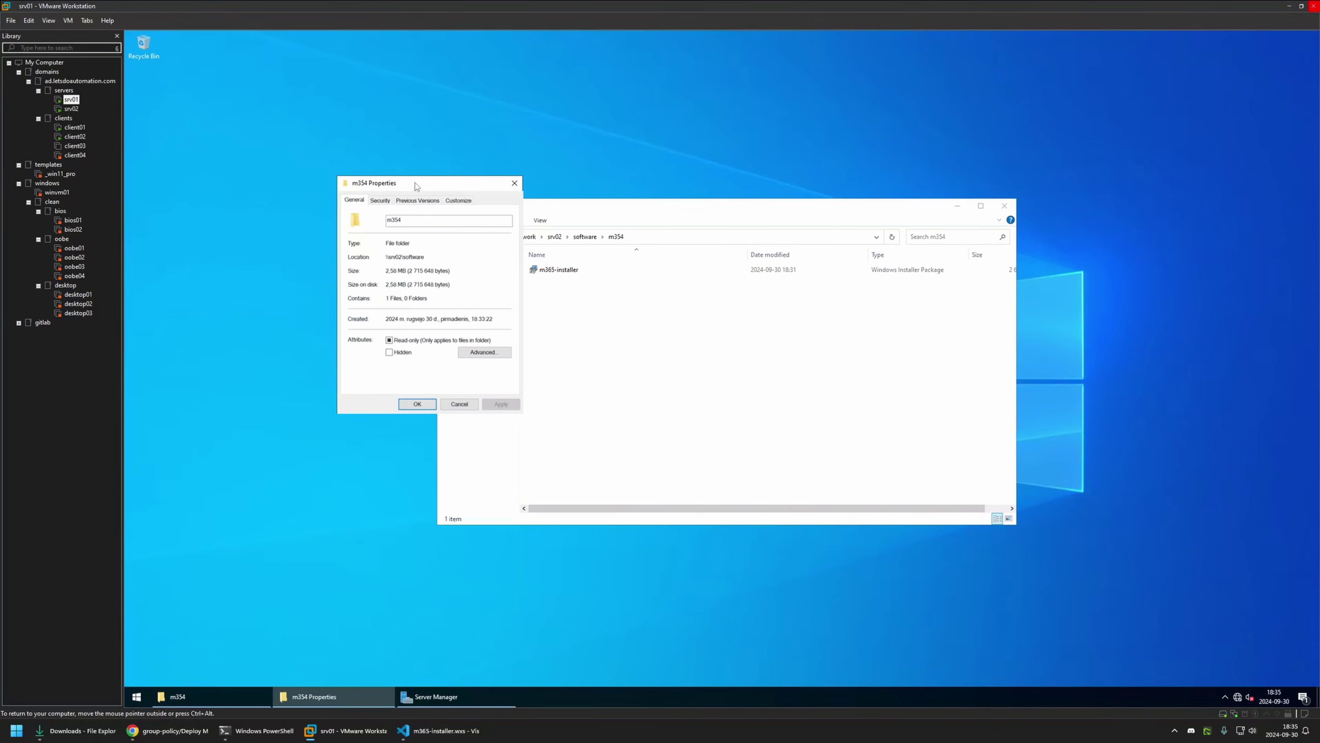
pyautogui.moveTo(415, 186); pyautogui.dragTo(661, 252)
pyautogui.click(626, 266)
pyautogui.click(628, 317)
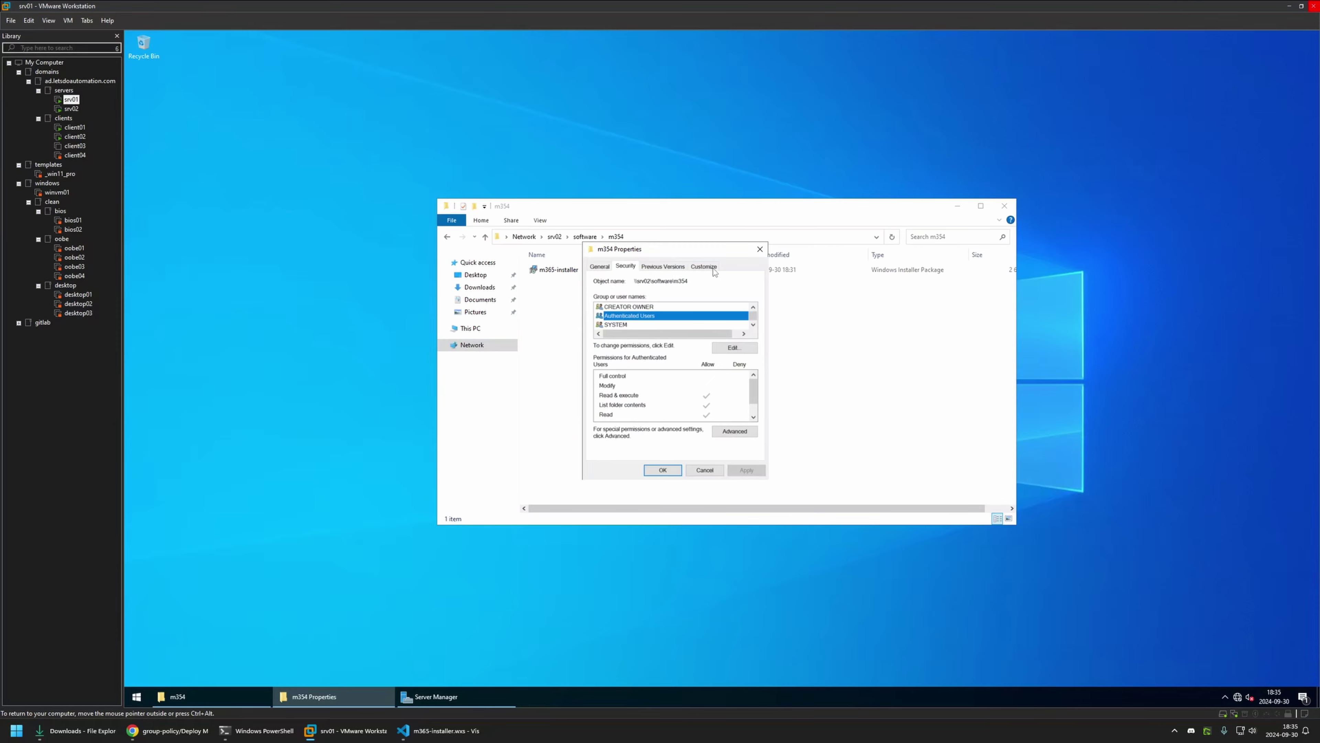
pyautogui.click(758, 250)
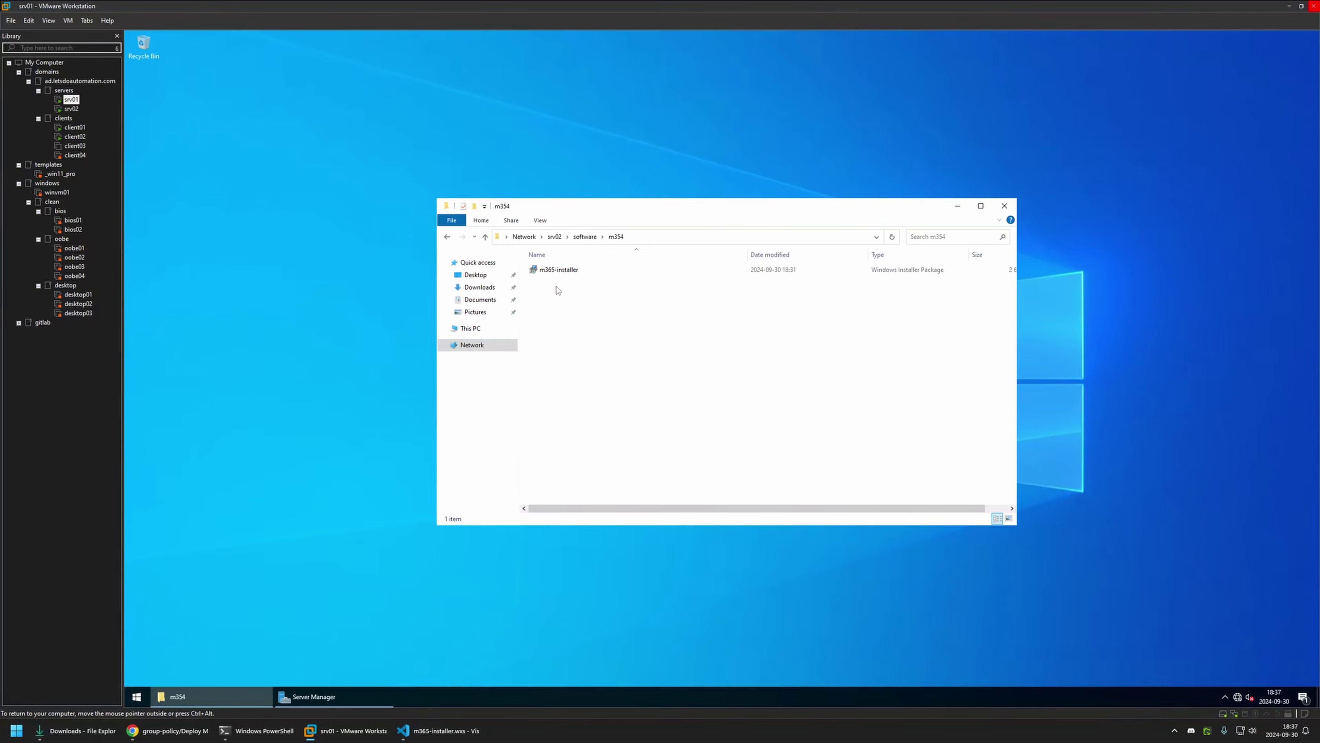
# Switch from Server Manager to Group Policy Management and create a group policy object named "assign - Microsoft Office 365"
pyautogui.click(325, 696)
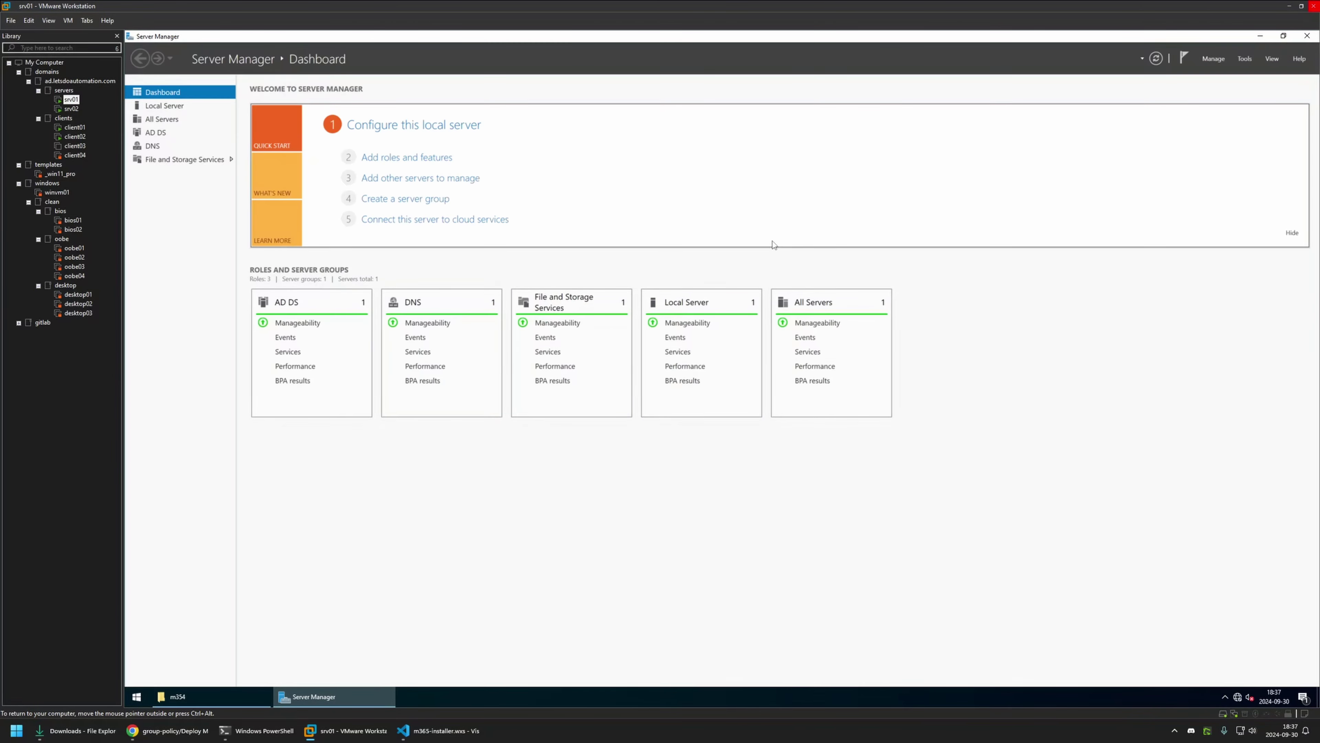
pyautogui.click(1243, 58)
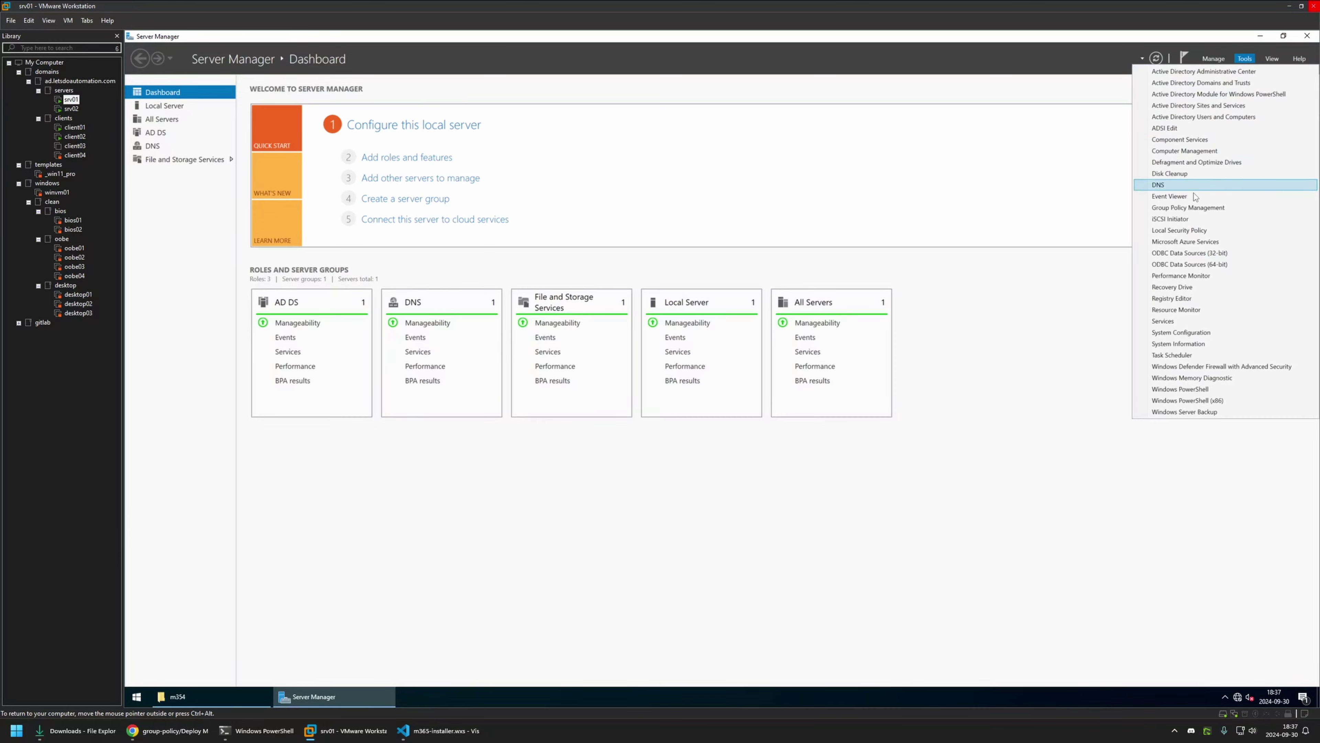
pyautogui.click(1191, 211)
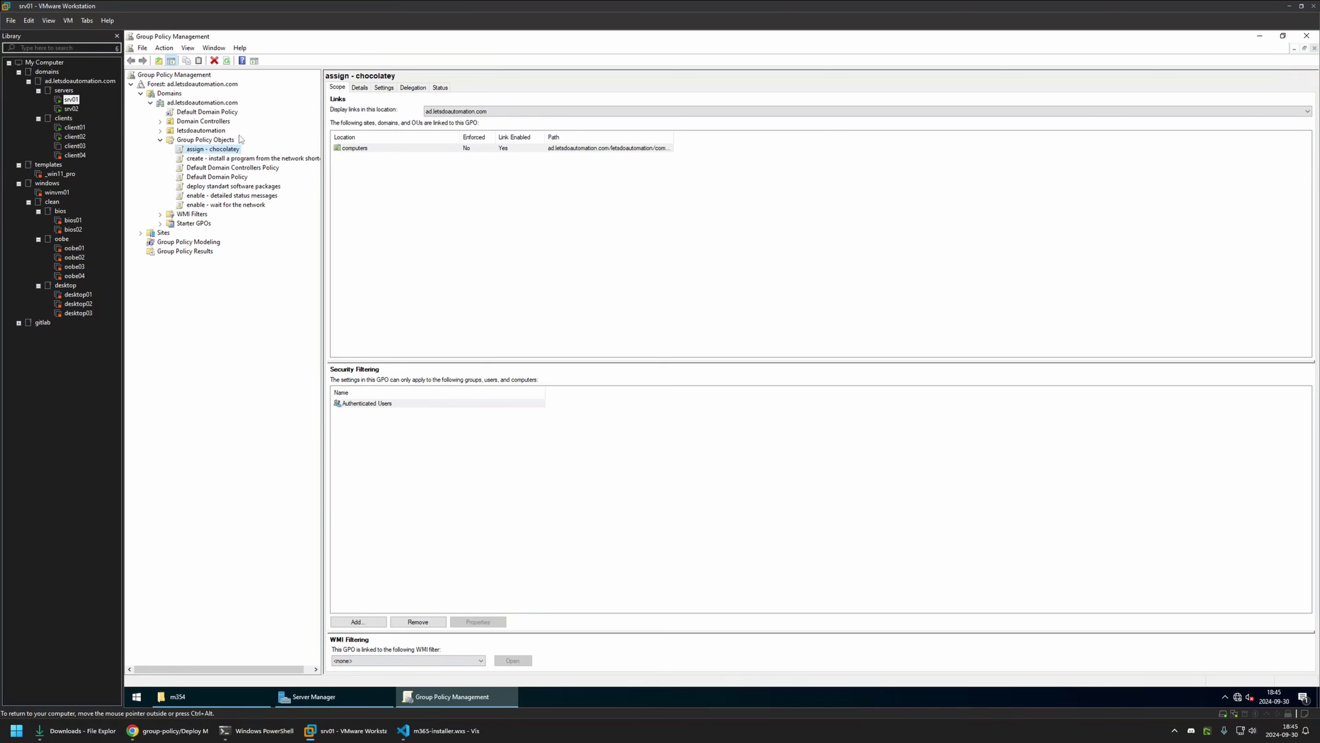
pyautogui.rightClick(217, 139)
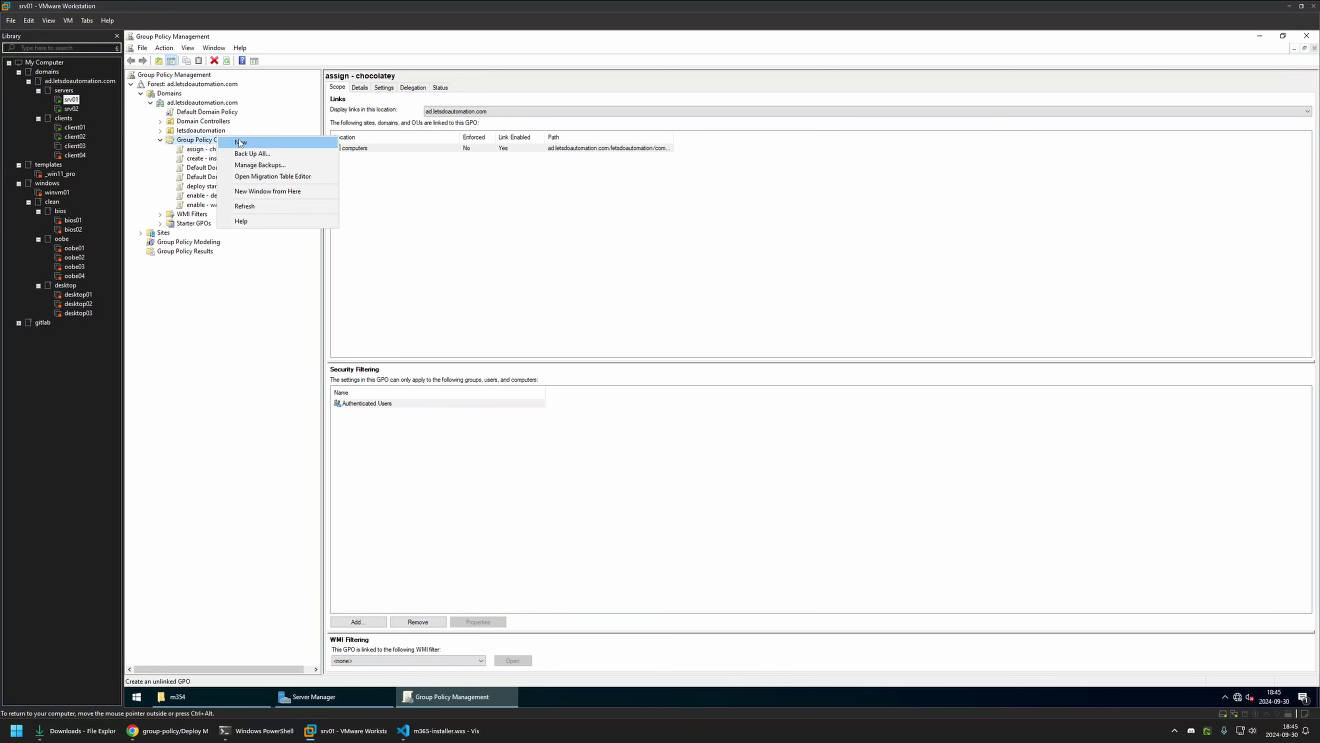
pyautogui.click(239, 143)
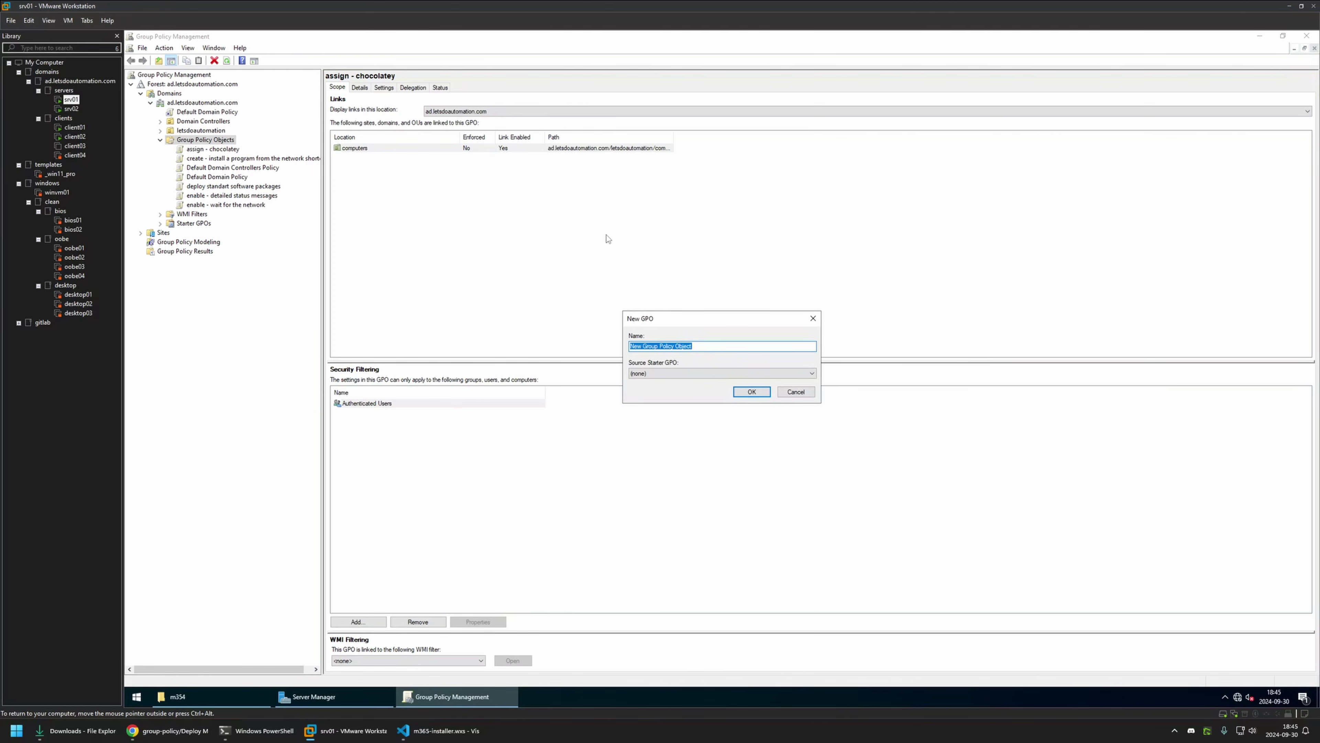
pyautogui.write('assign - Microsoft Office 365')
pyautogui.click(762, 391)
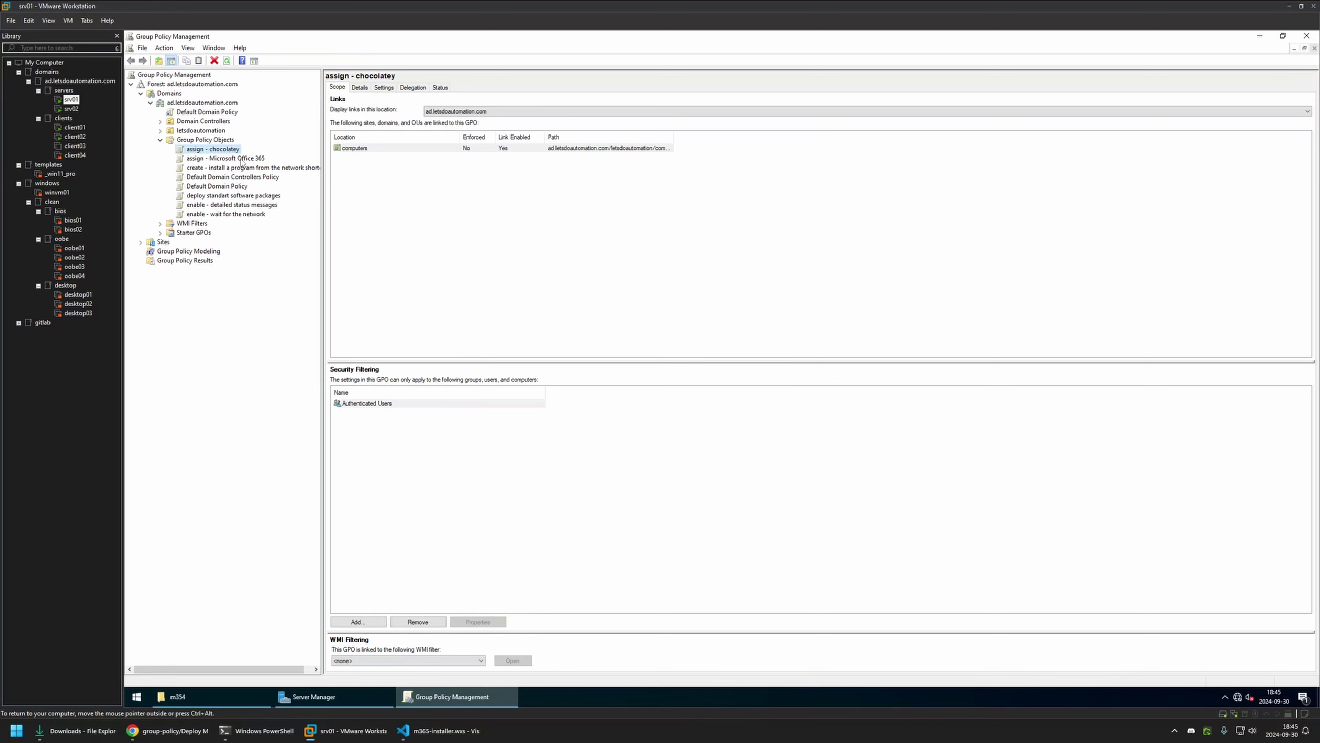
# Edit the "assign - Microsoft Office 365" policy and go to Software installation in the Software Settings policies of Computer Configuration
pyautogui.click(229, 158)
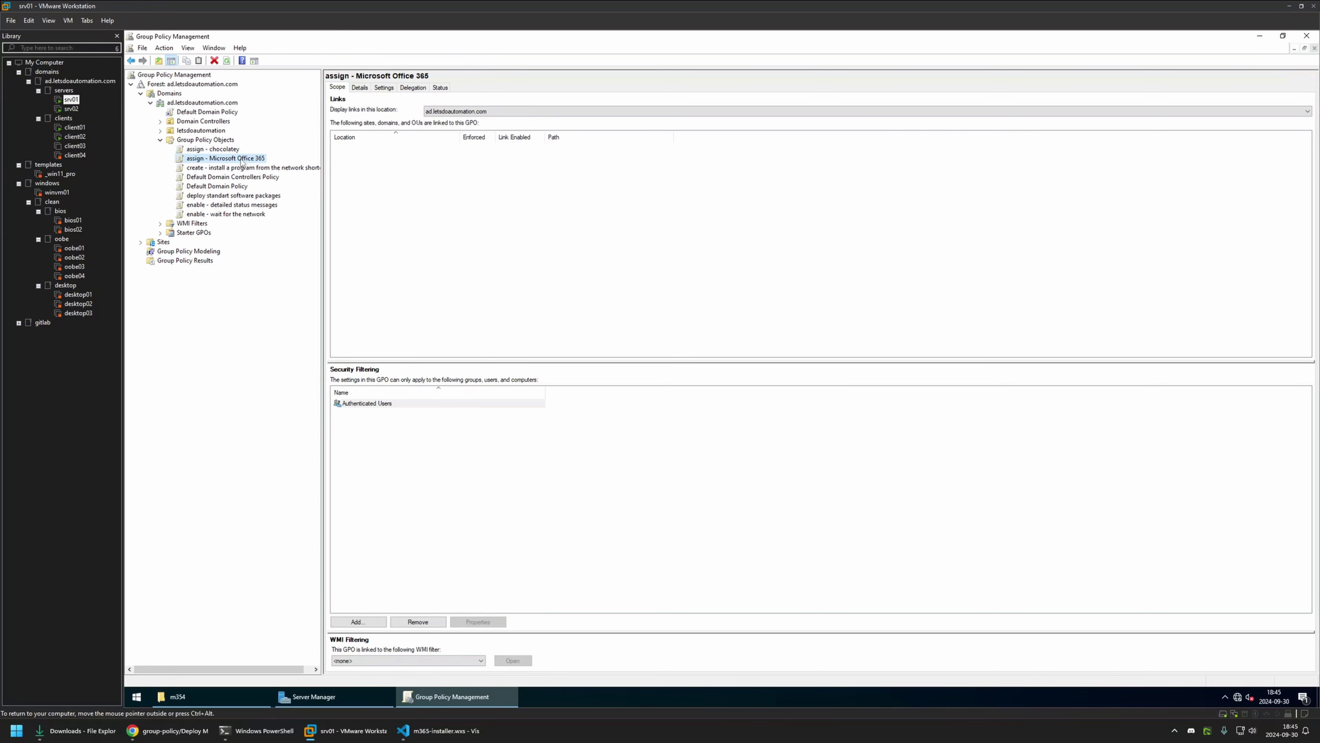
pyautogui.rightClick(241, 161)
pyautogui.click(250, 163)
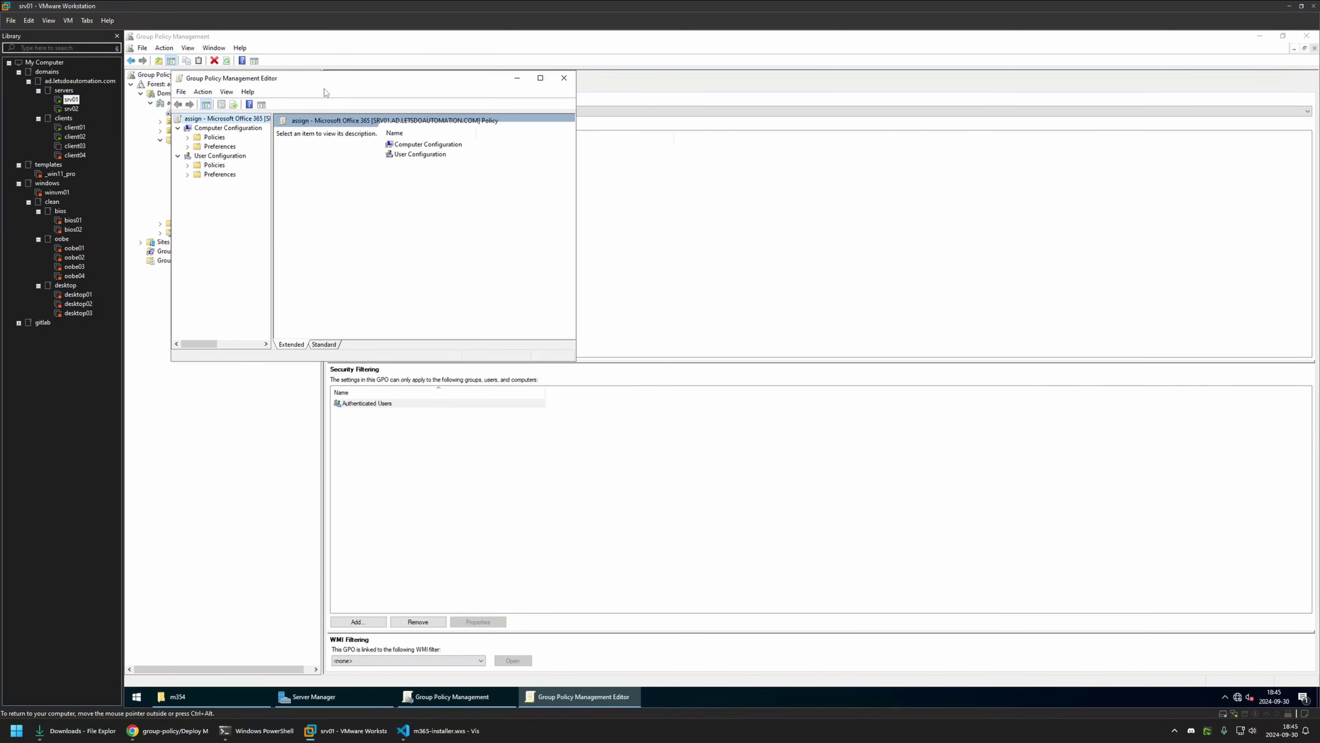
pyautogui.moveTo(323, 79); pyautogui.dragTo(642, 155)
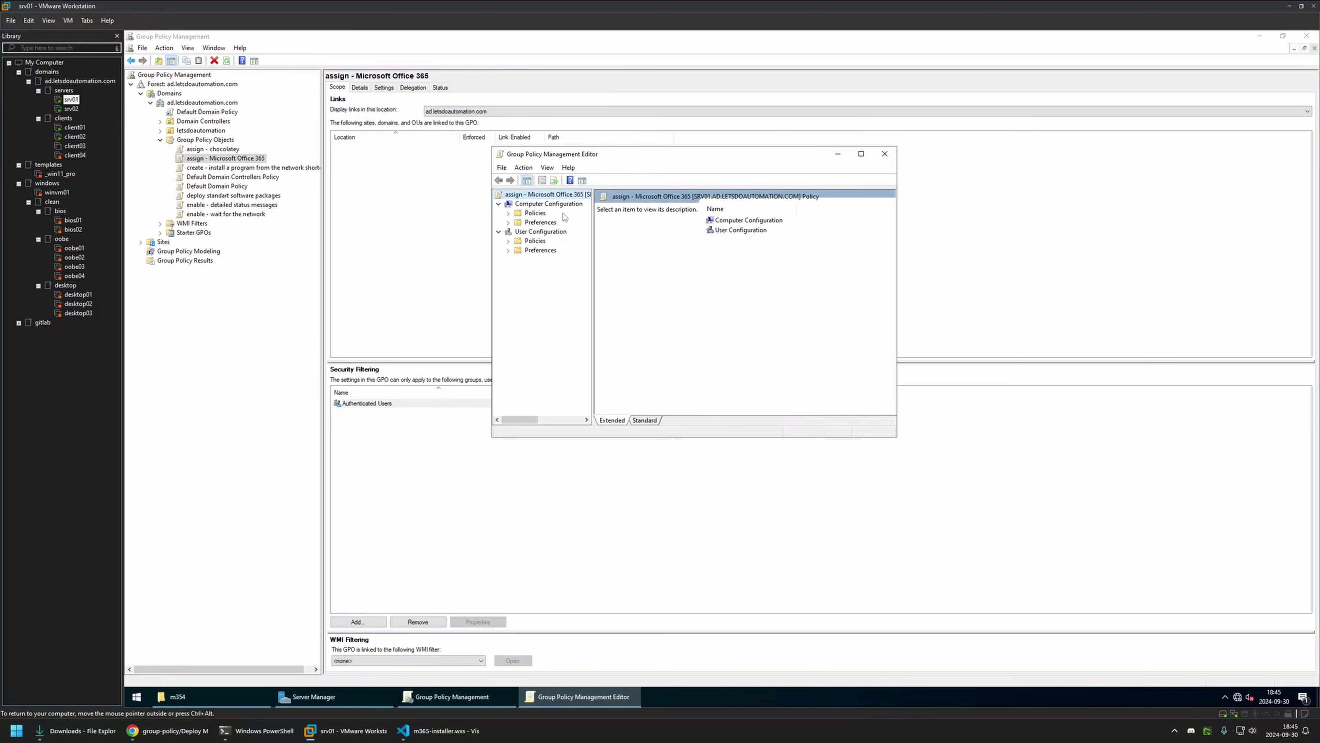
pyautogui.click(564, 204)
pyautogui.click(509, 213)
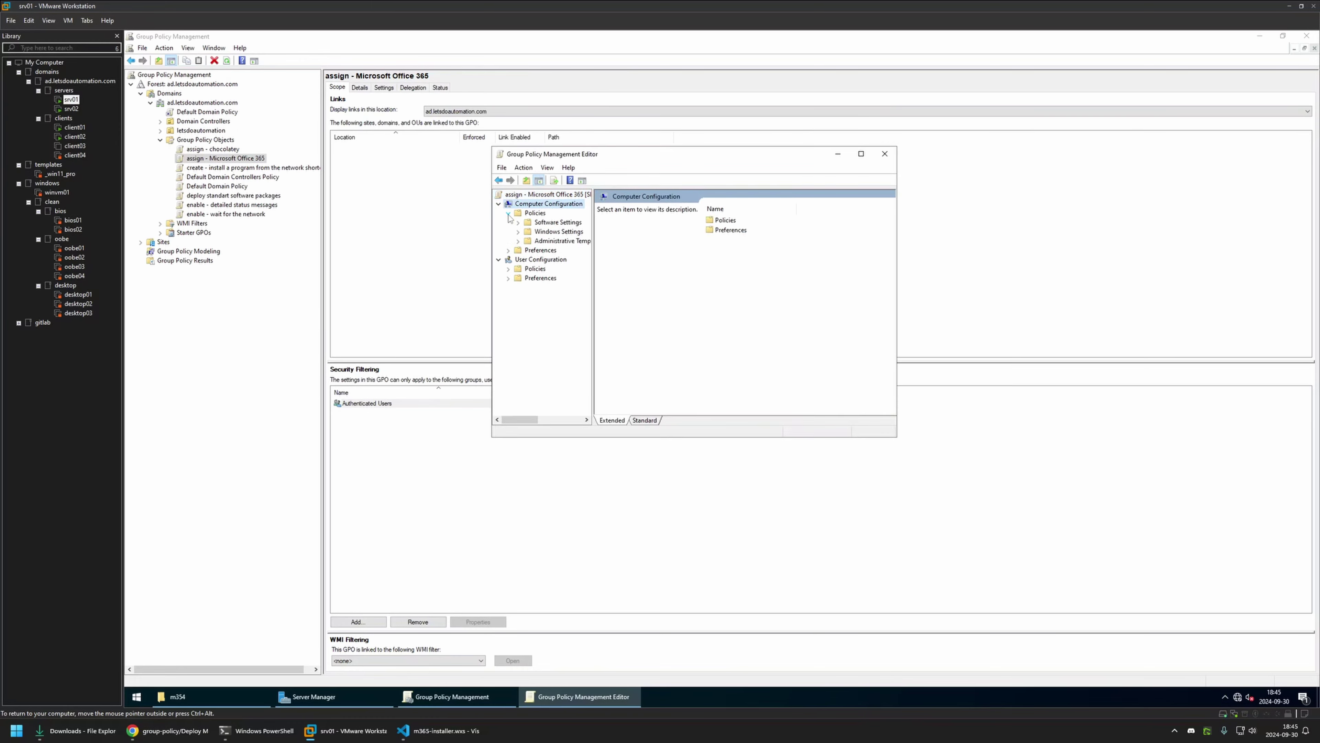
pyautogui.click(518, 222)
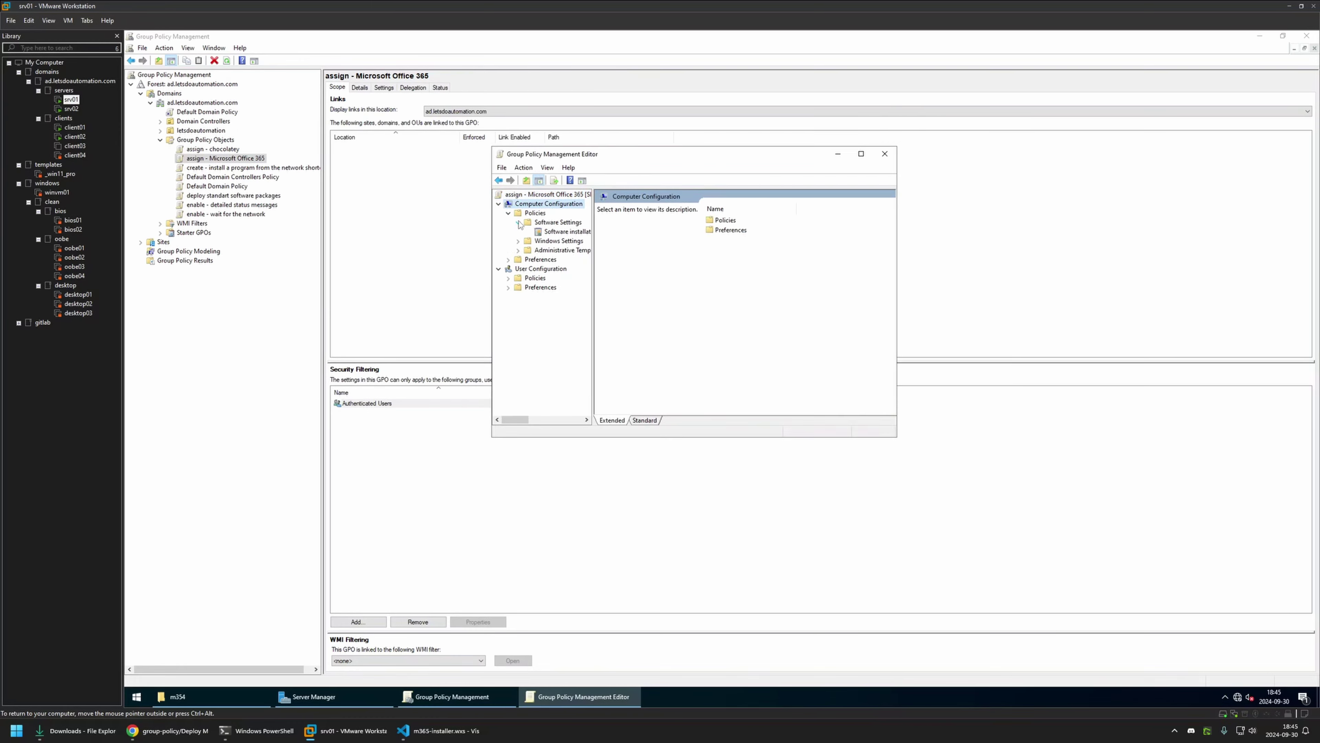
pyautogui.click(557, 232)
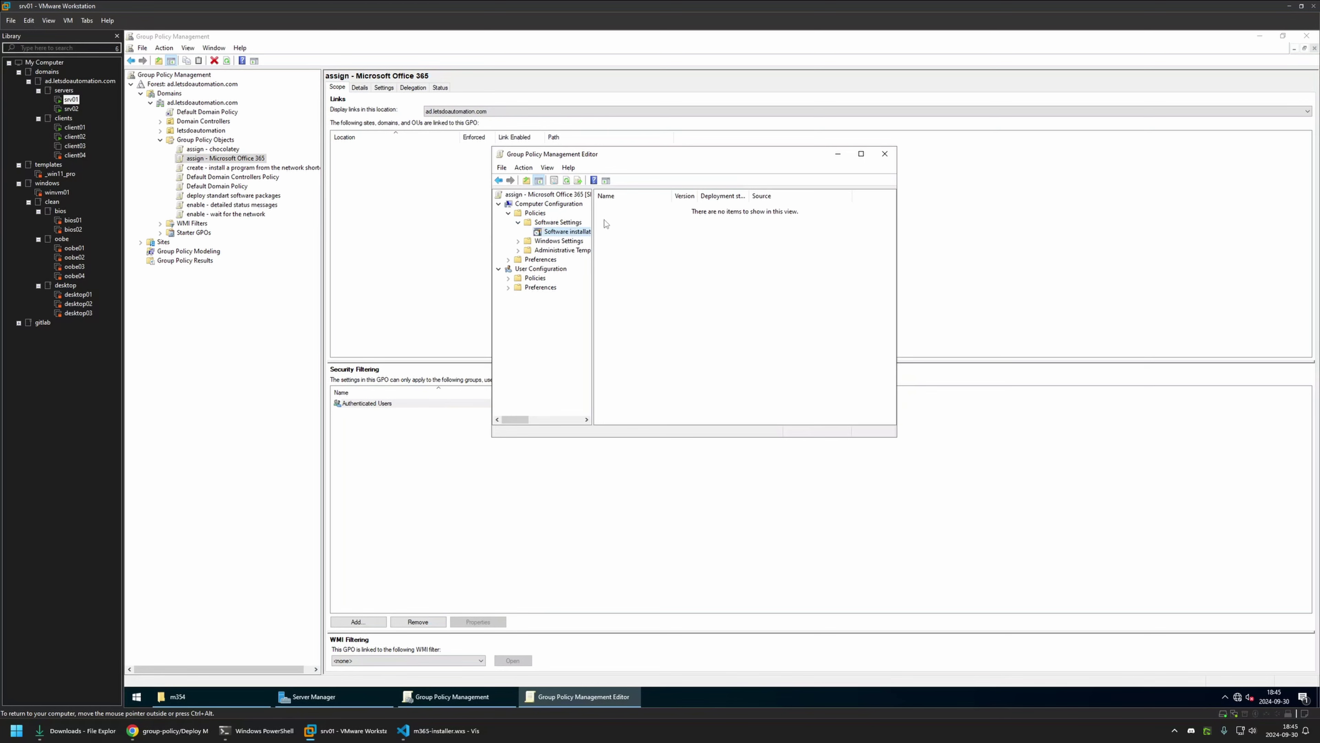
# Add the m365-installer package from \\srv02\software\m354 to Software installation with the Assigned deployment method, then close the policy editor
pyautogui.rightClick(663, 223)
pyautogui.moveTo(674, 228)
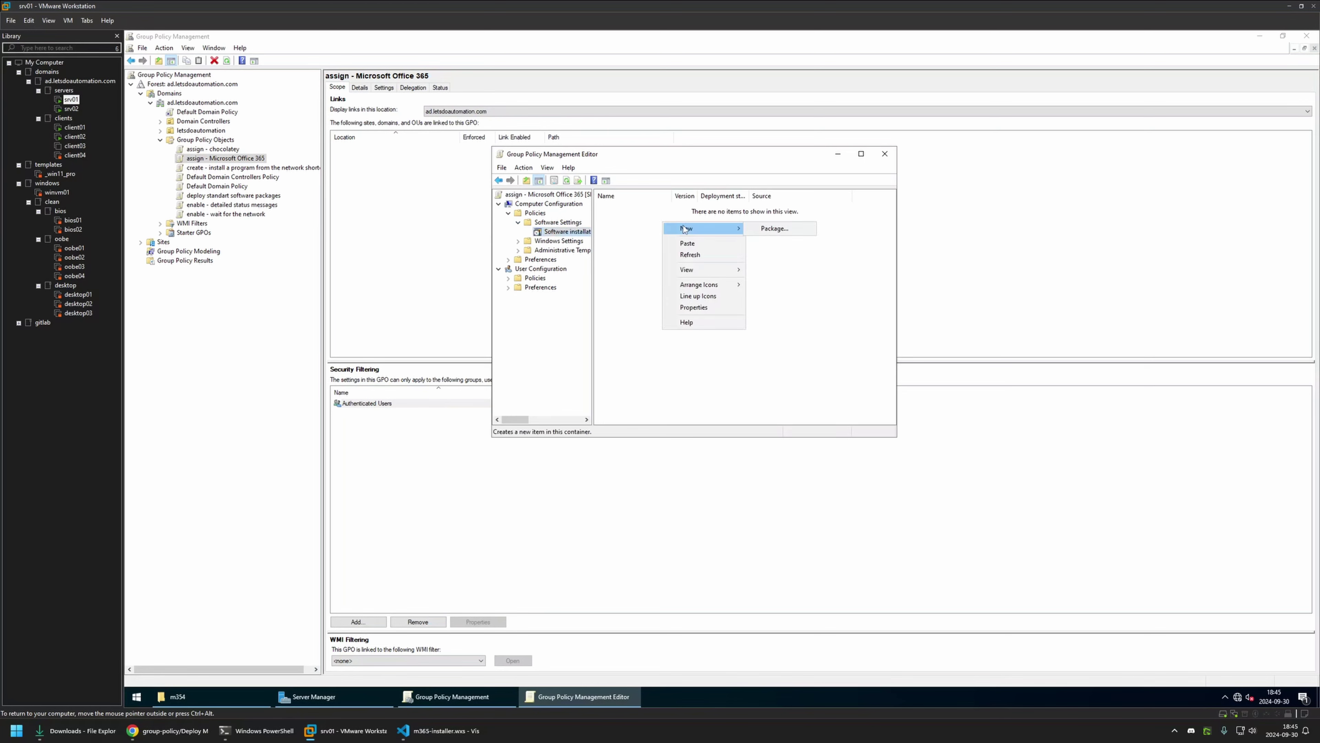
pyautogui.click(773, 230)
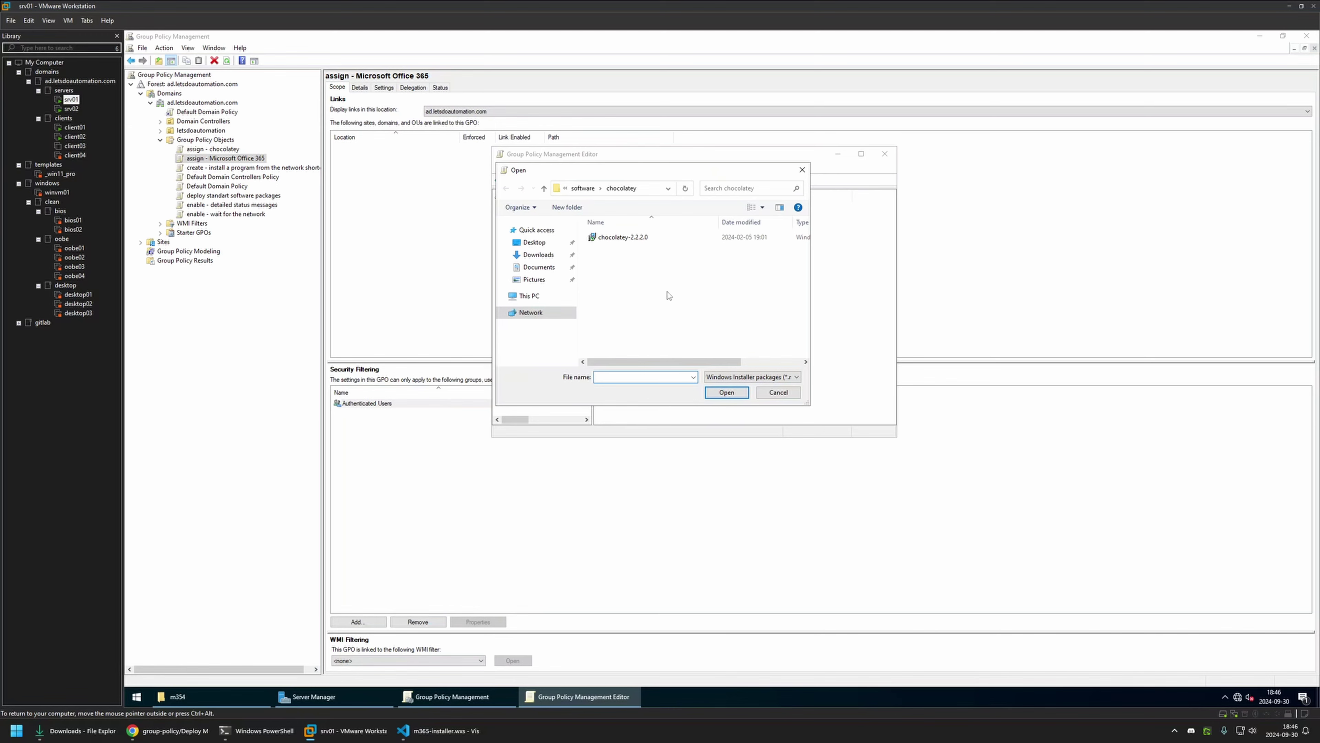
pyautogui.click(177, 696)
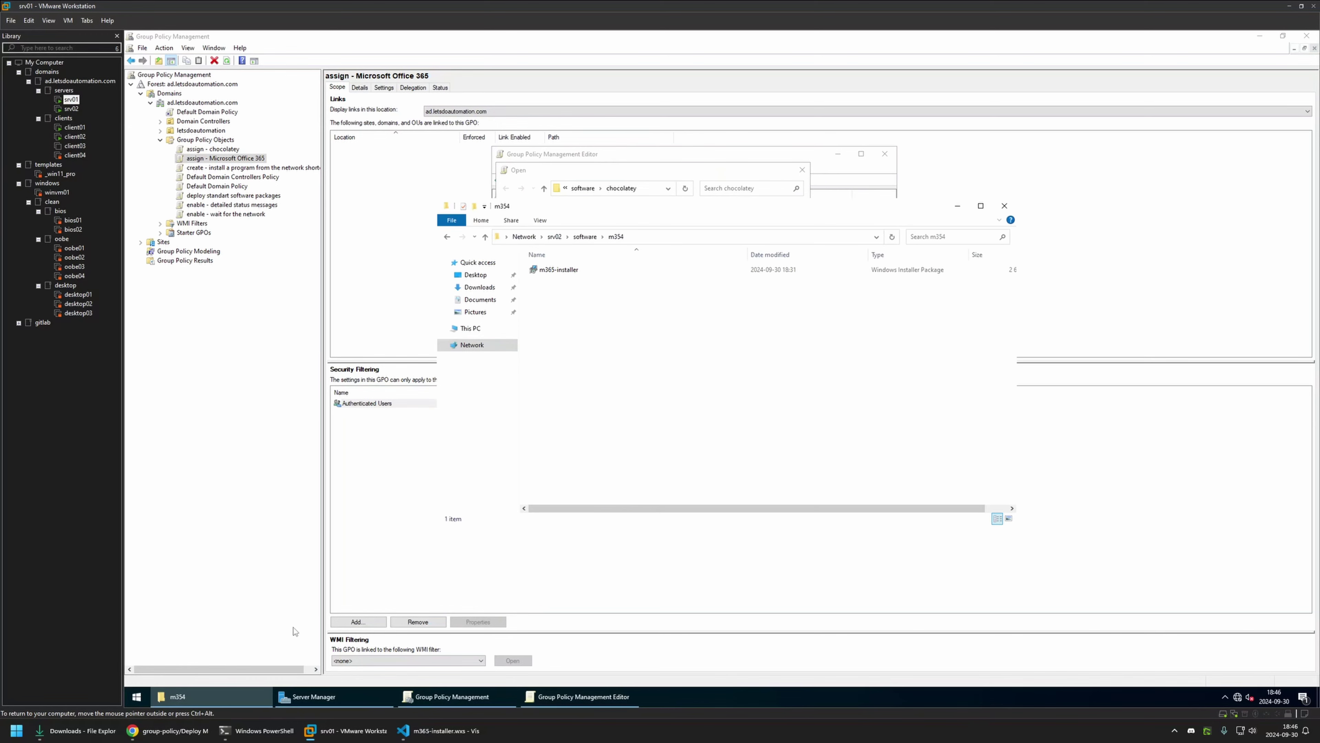
pyautogui.click(624, 171)
pyautogui.click(639, 185)
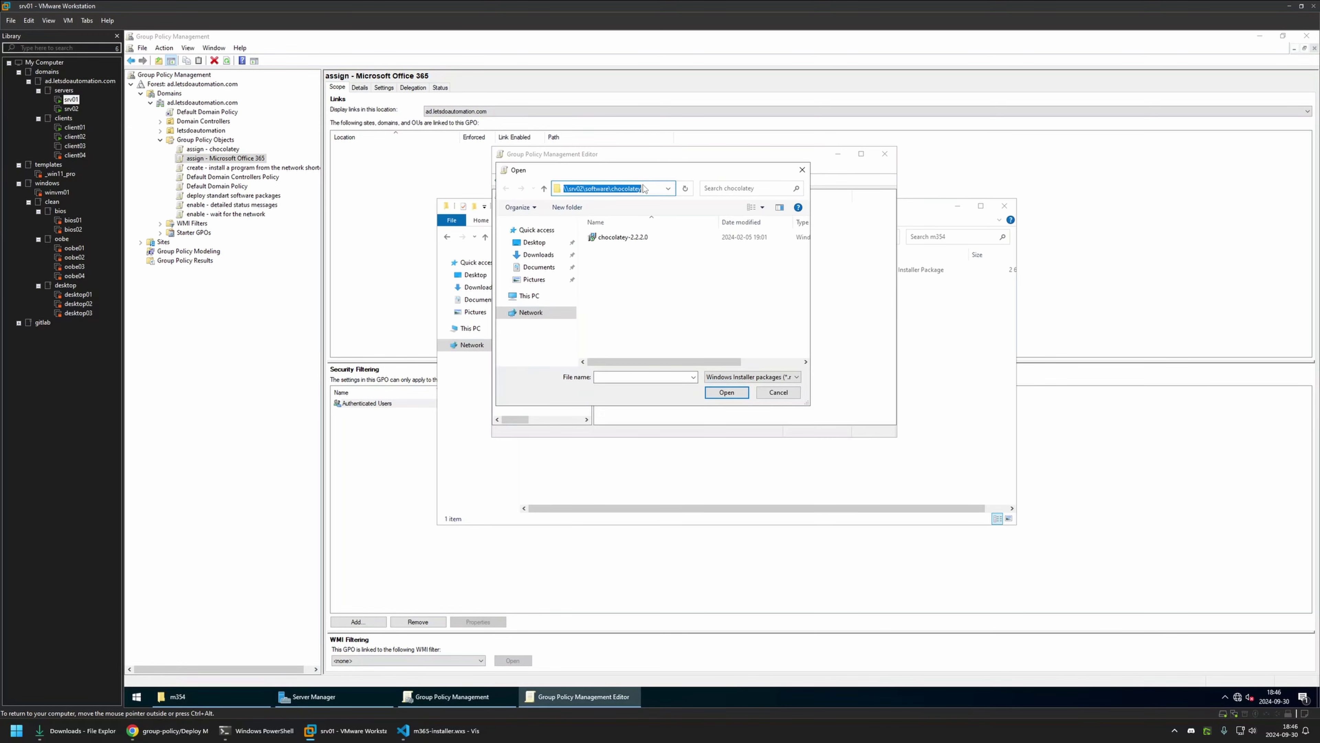
pyautogui.write('\\\\srv02')
pyautogui.press('Return')
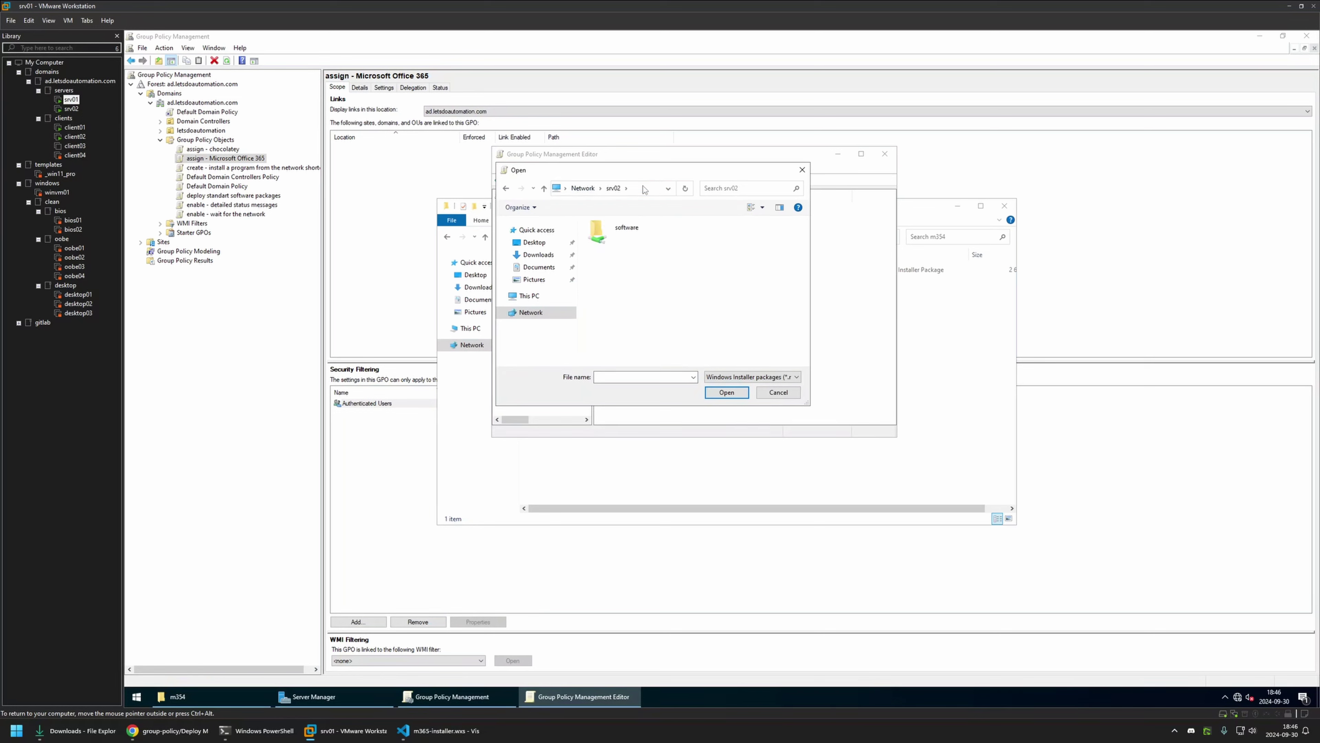
pyautogui.doubleClick(627, 218)
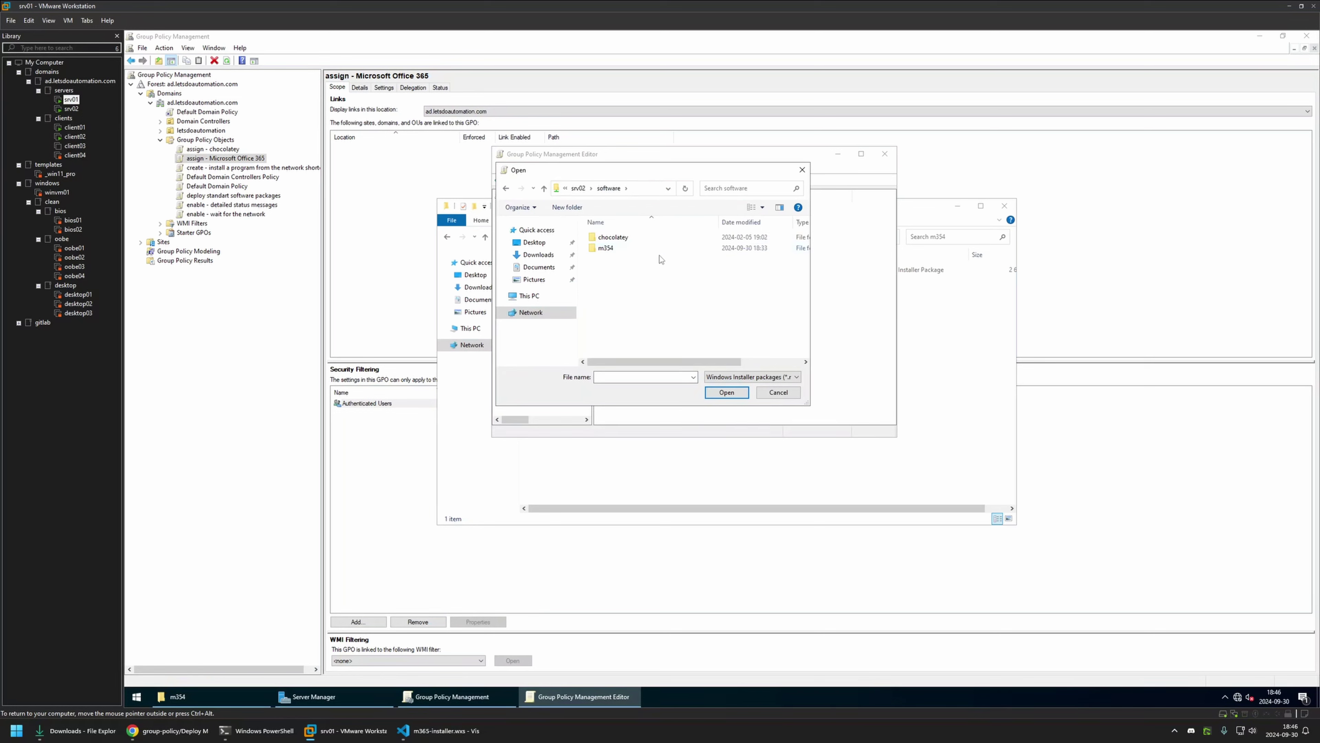
pyautogui.doubleClick(646, 252)
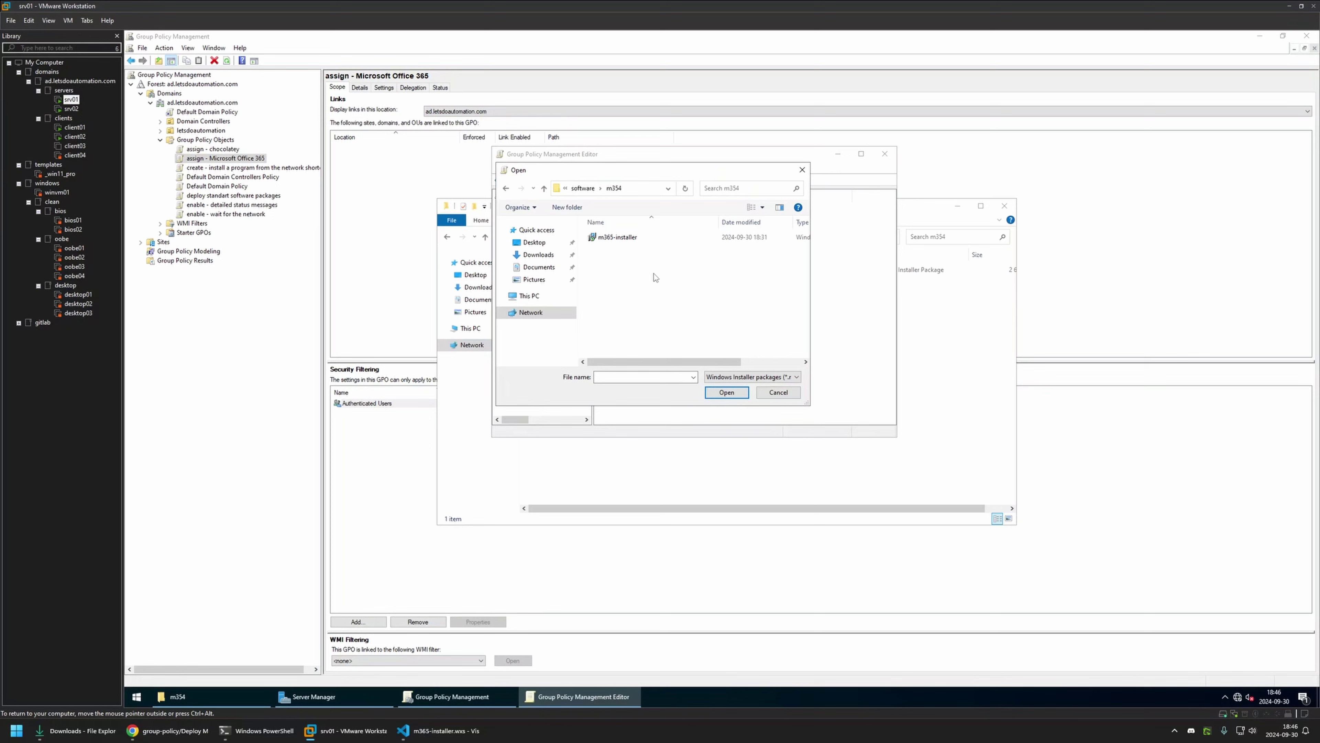
pyautogui.doubleClick(621, 237)
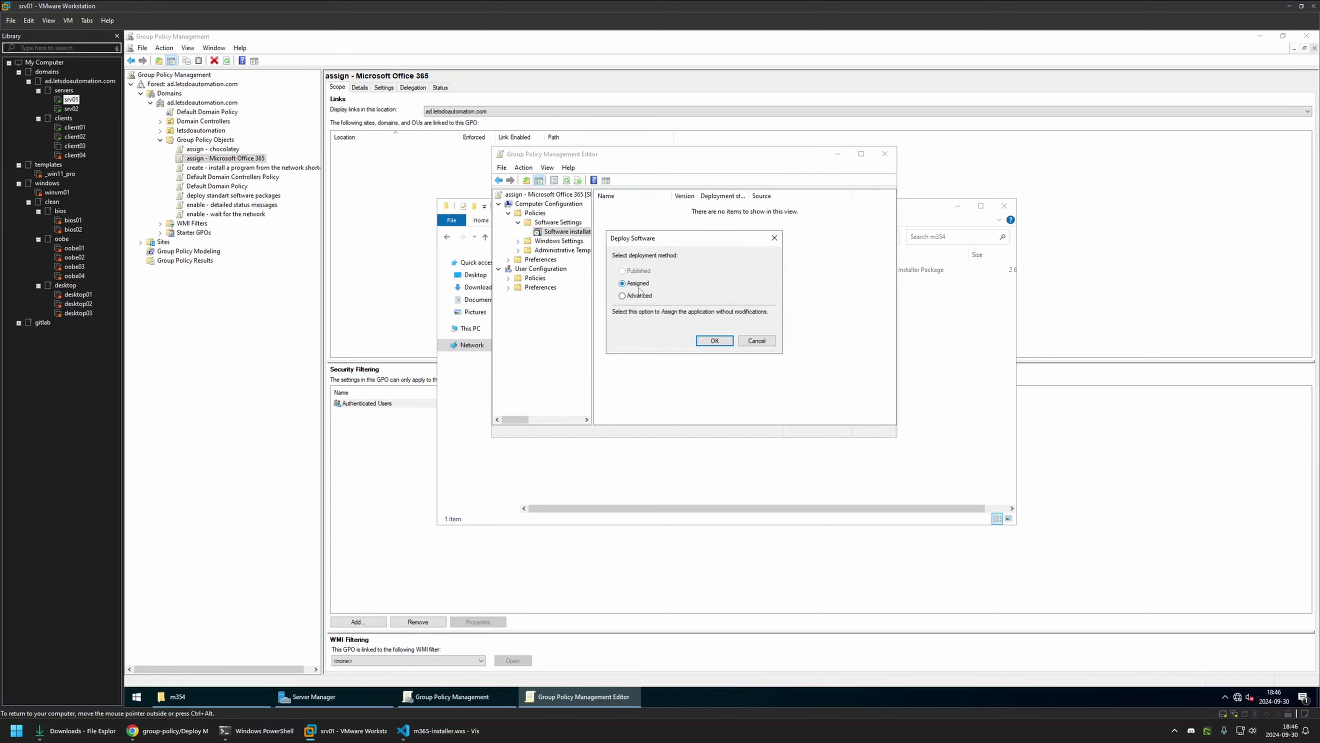
pyautogui.click(714, 340)
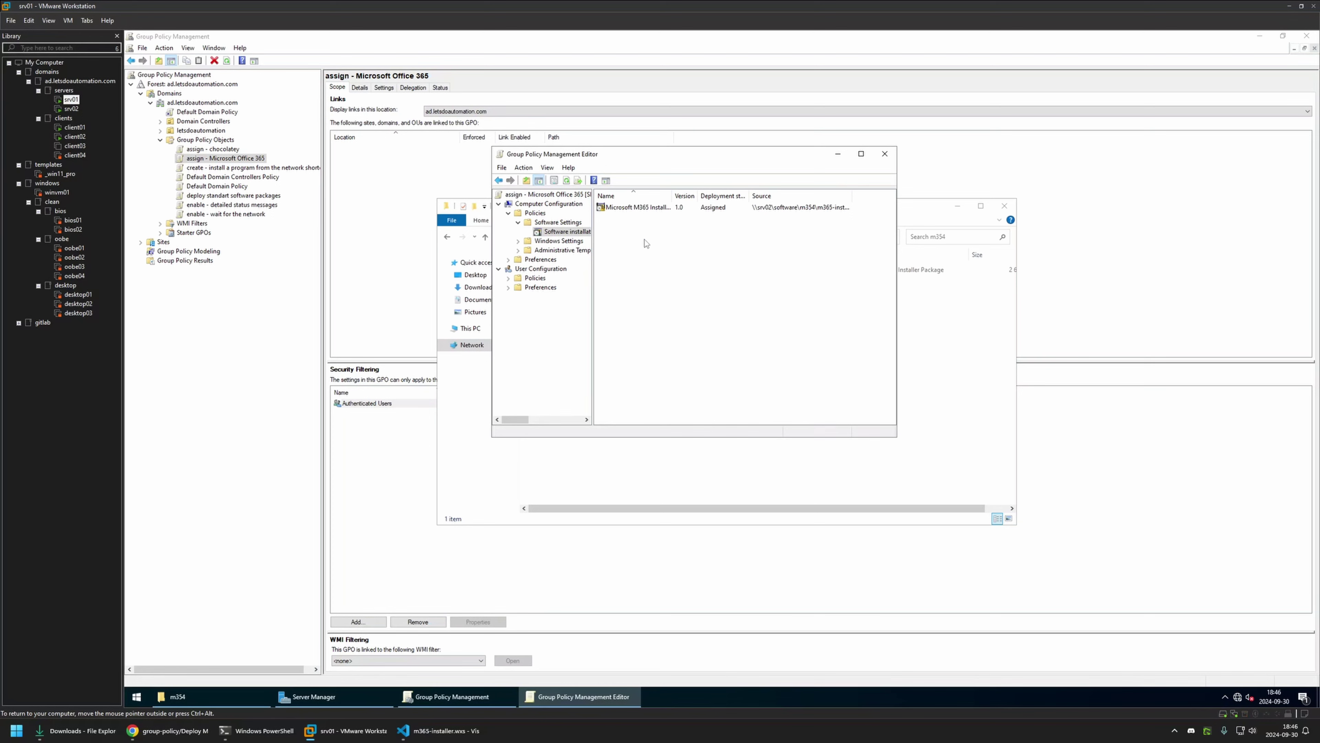
pyautogui.click(886, 155)
# Set the GPO status of "assign - Microsoft Office 365" to User configuration settings disabled
pyautogui.click(388, 154)
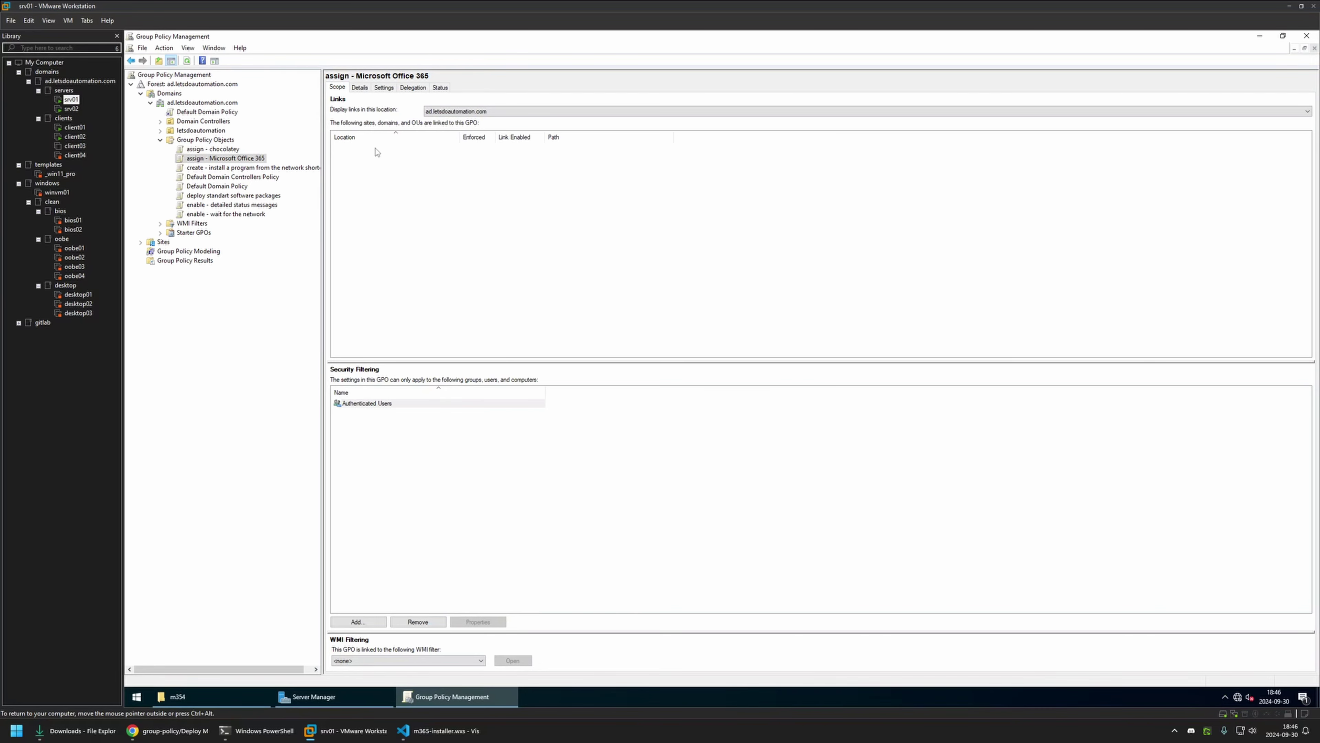
pyautogui.click(360, 88)
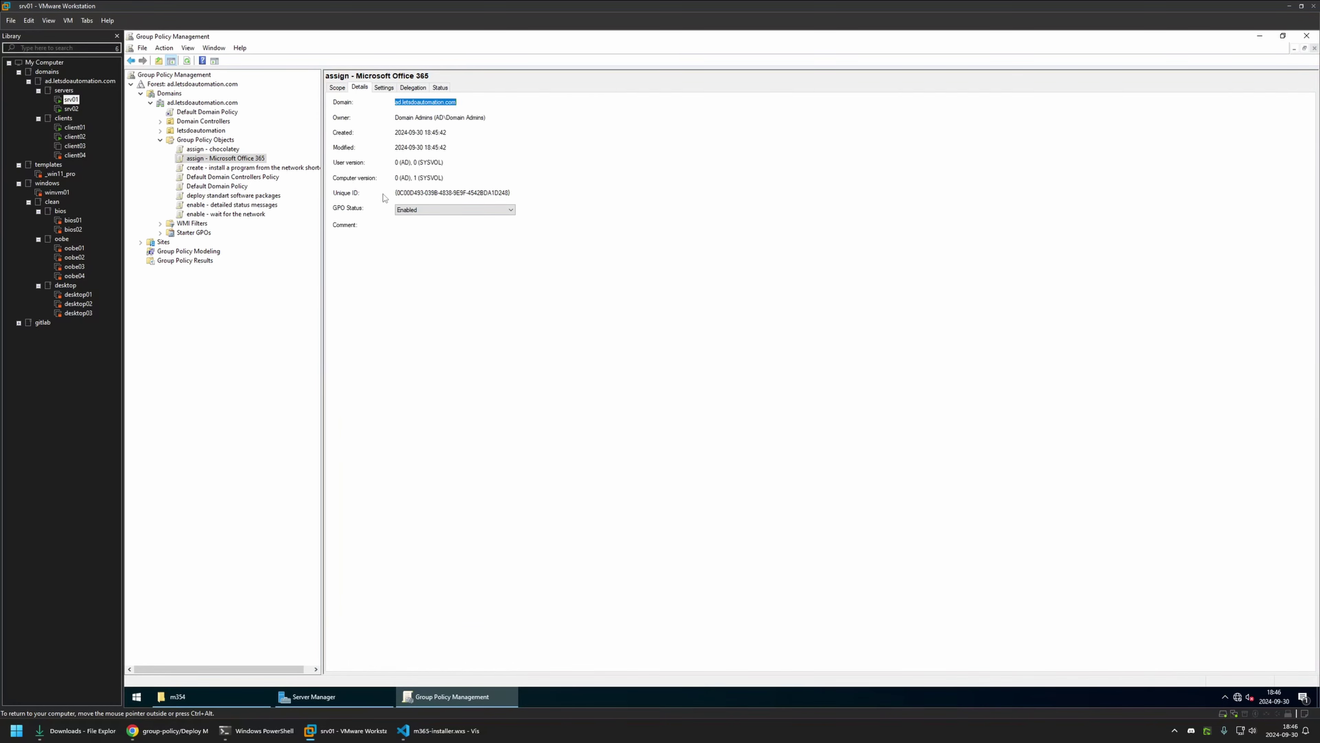
pyautogui.click(398, 210)
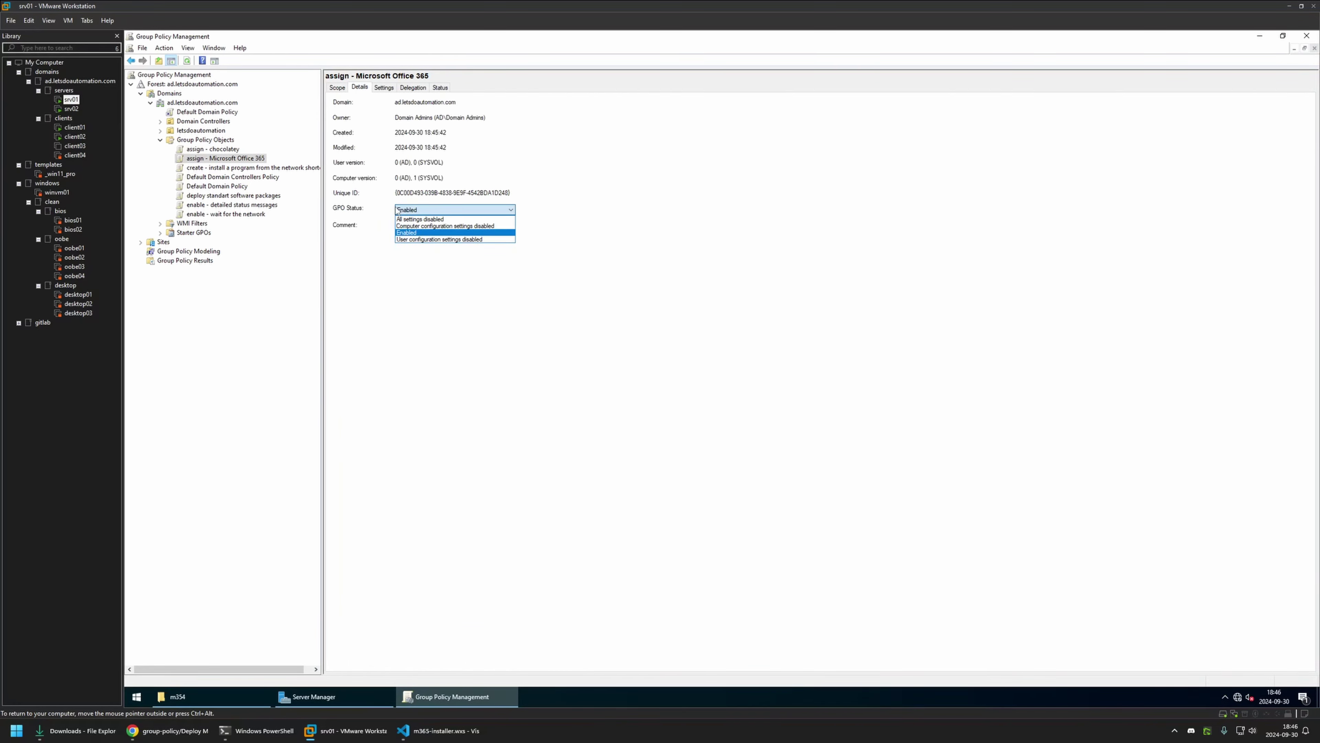
pyautogui.click(425, 239)
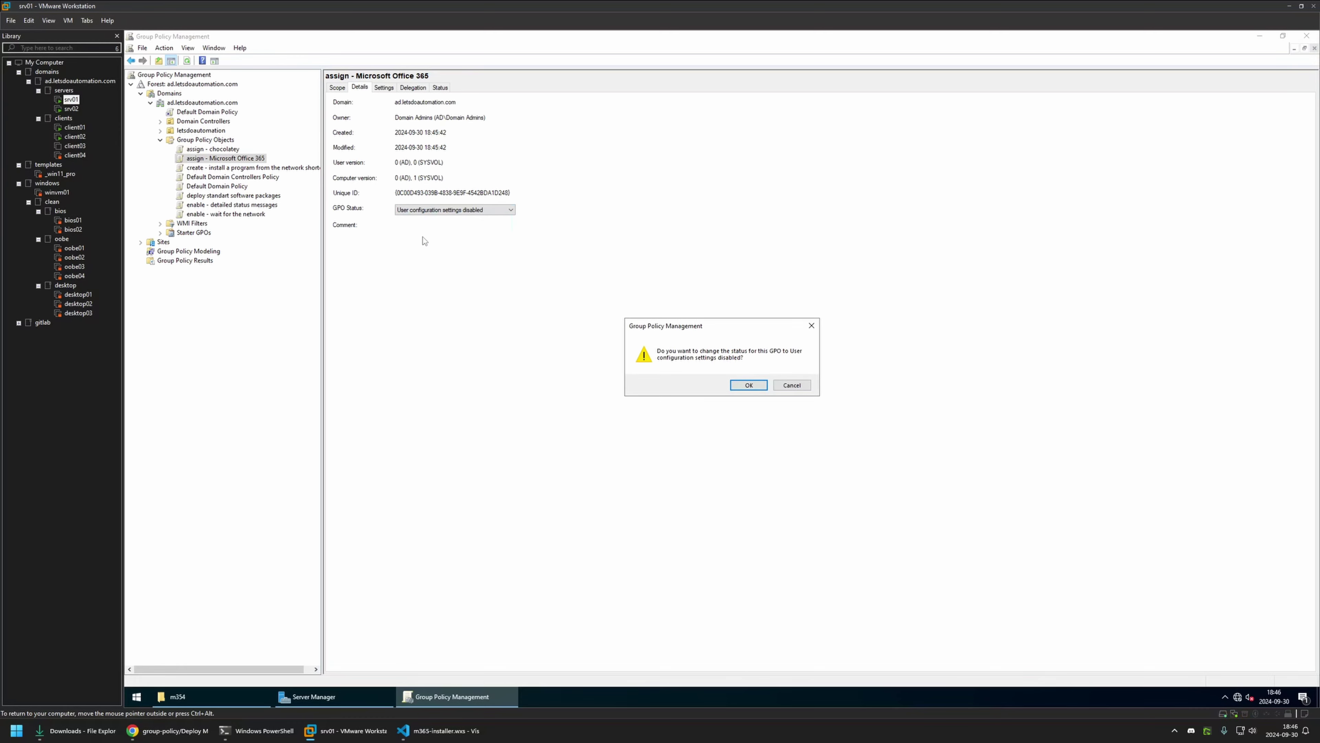
pyautogui.click(748, 388)
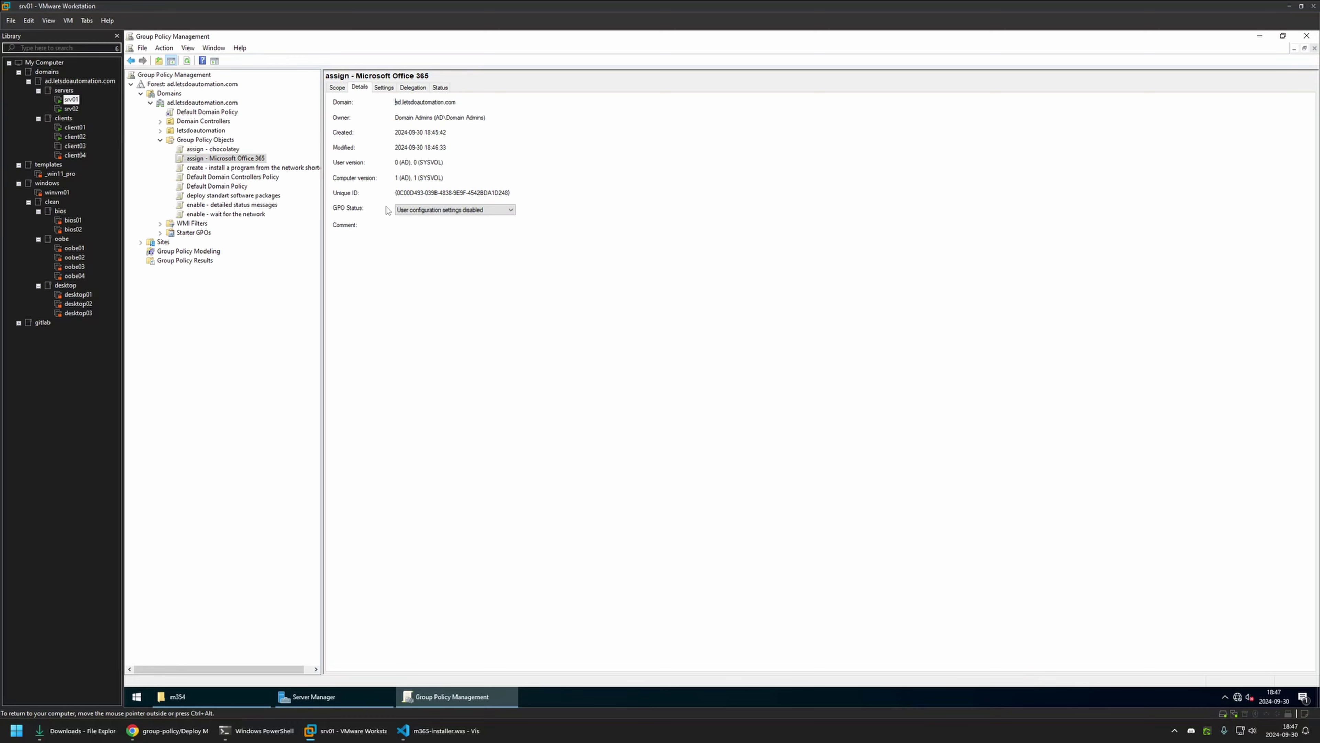
# Link the "assign - Microsoft Office 365" policy to the computers organizational unit under letsdoautomation and expand that unit
pyautogui.click(160, 131)
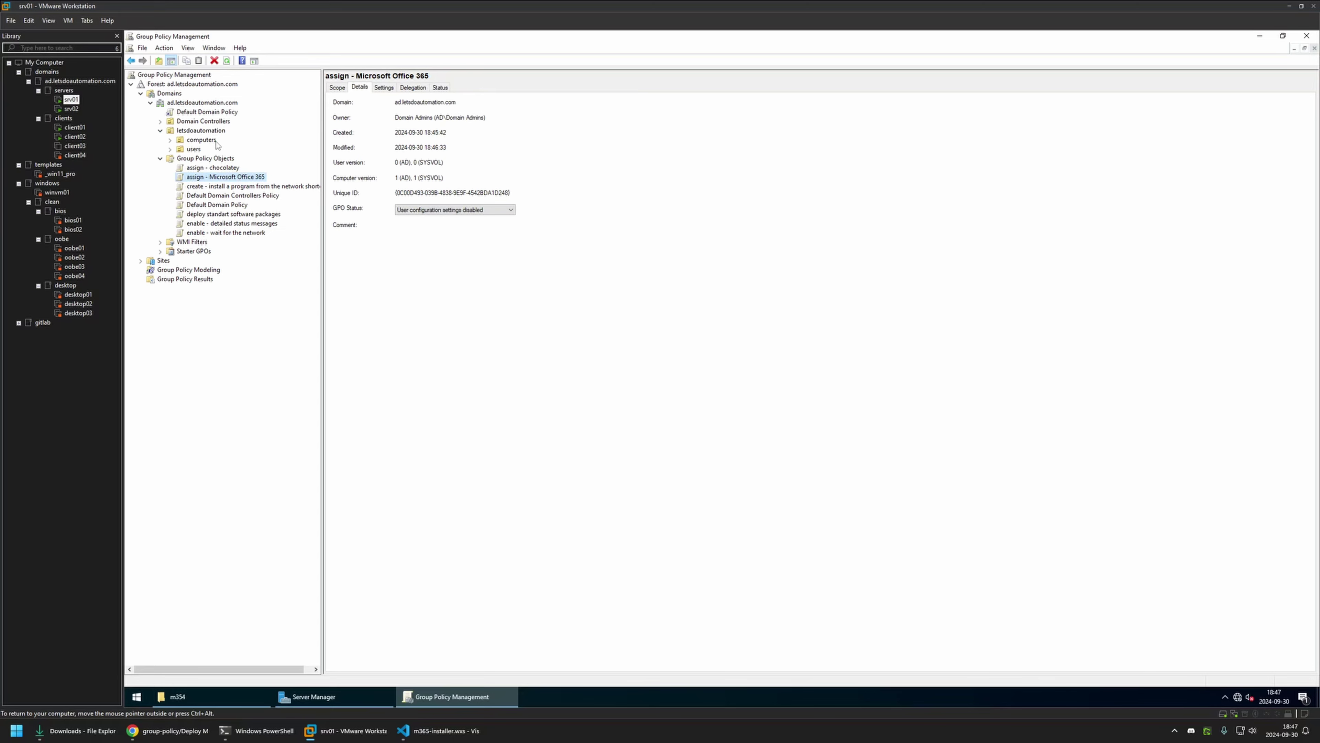
pyautogui.click(207, 141)
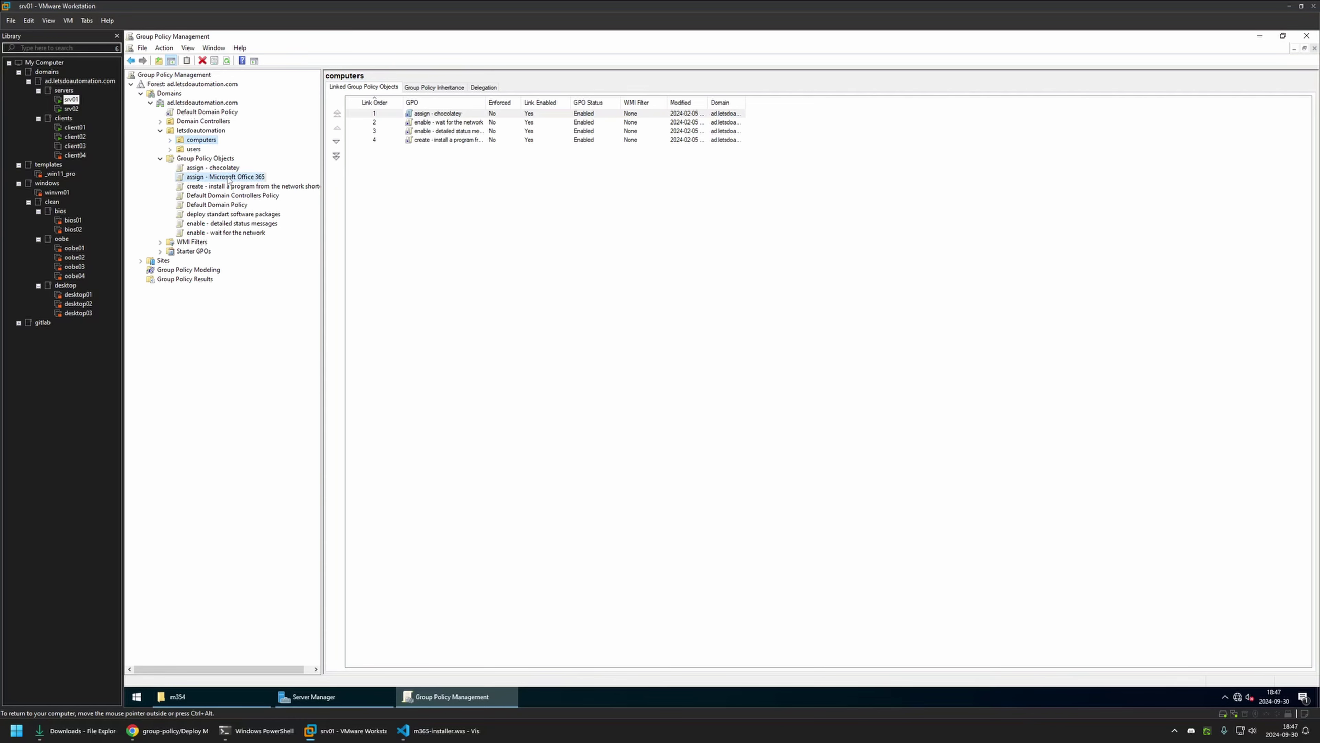
pyautogui.moveTo(228, 179); pyautogui.dragTo(208, 140)
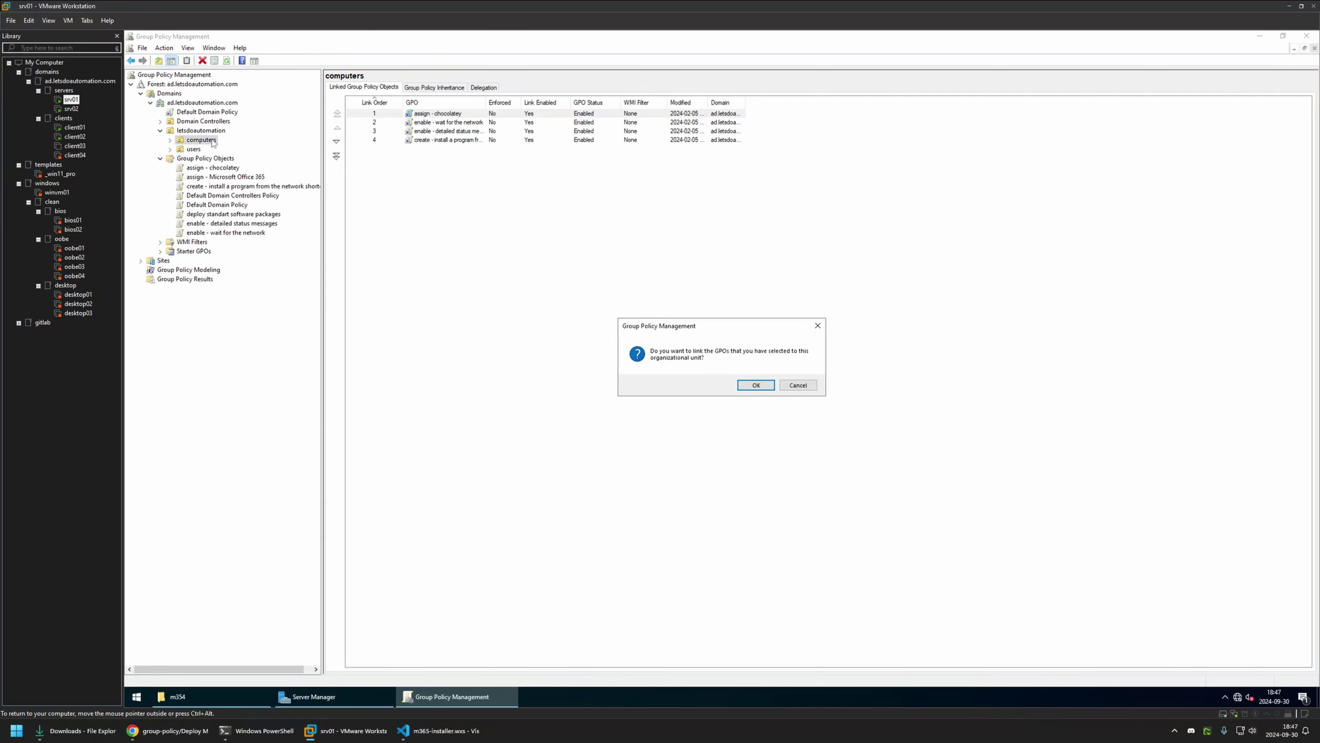
pyautogui.click(753, 386)
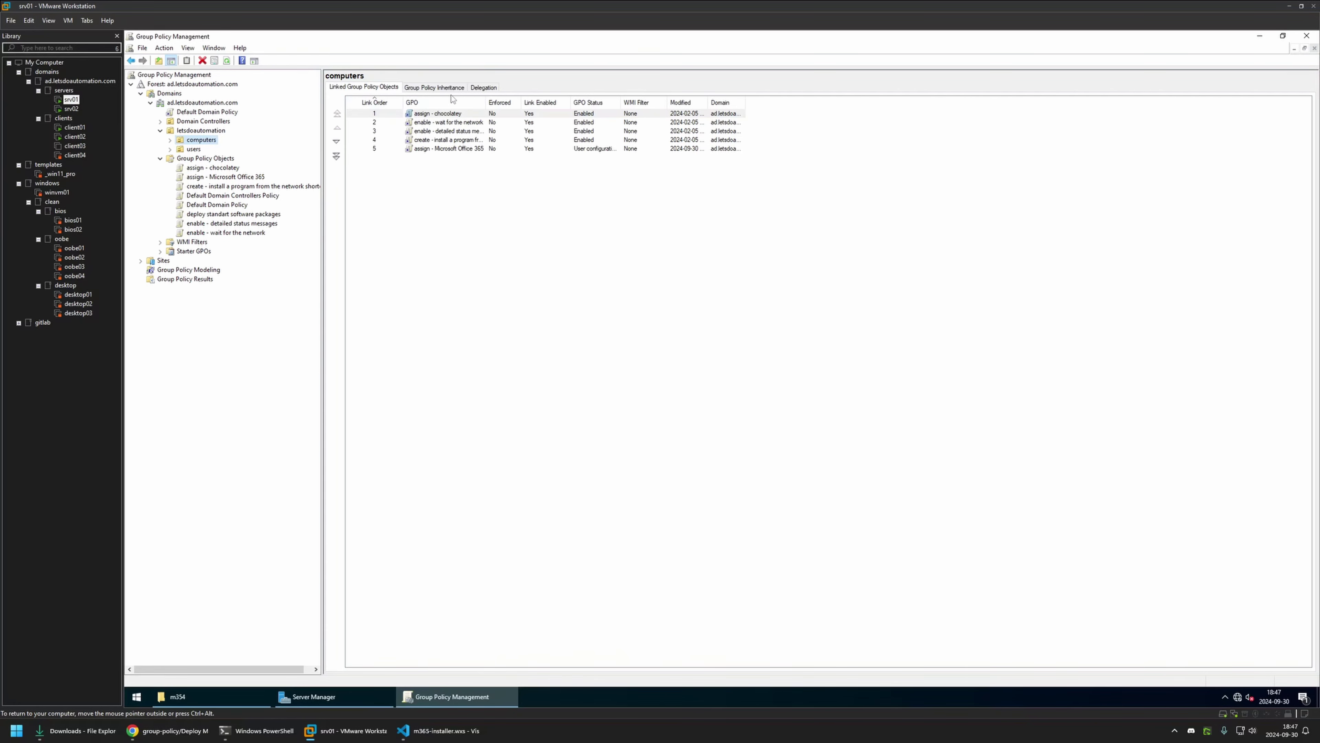
pyautogui.click(169, 140)
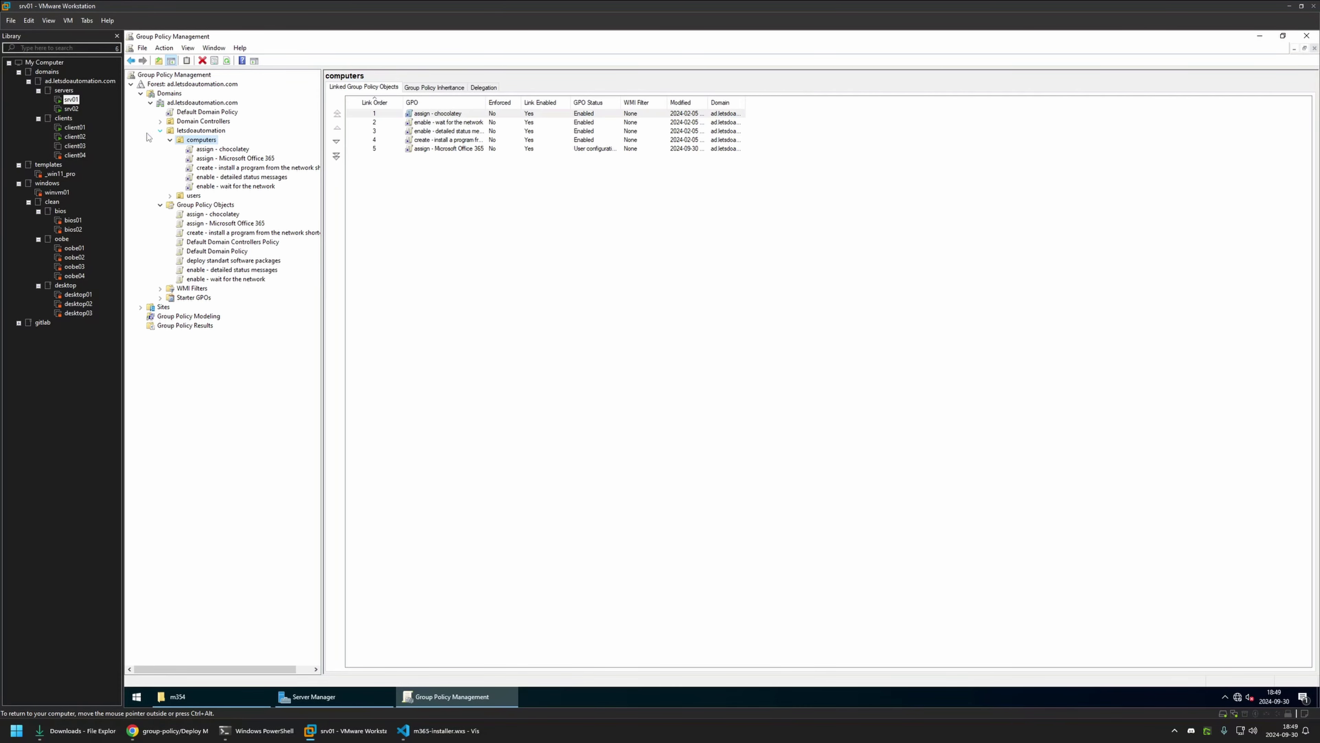
# Switch to the client01 virtual machine and run gpupdate in Command Prompt
pyautogui.click(75, 127)
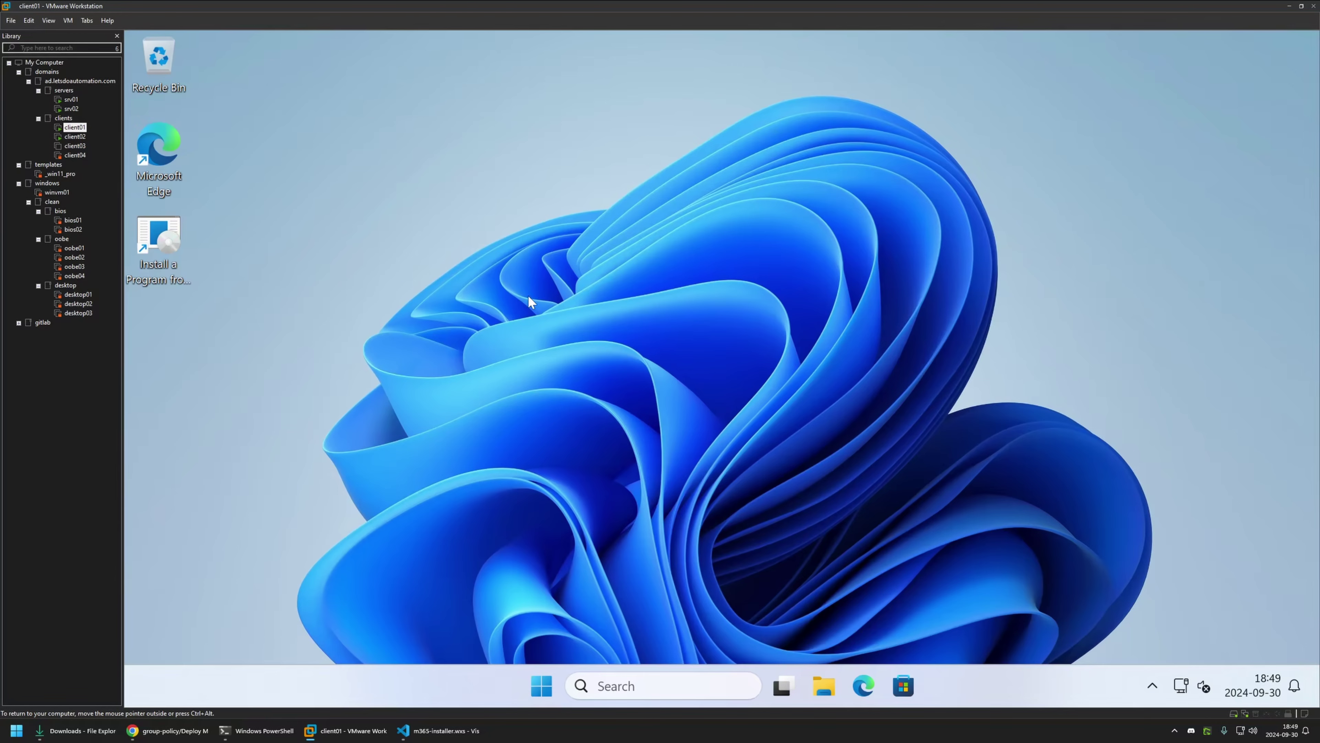
pyautogui.click(533, 672)
pyautogui.write('cmd')
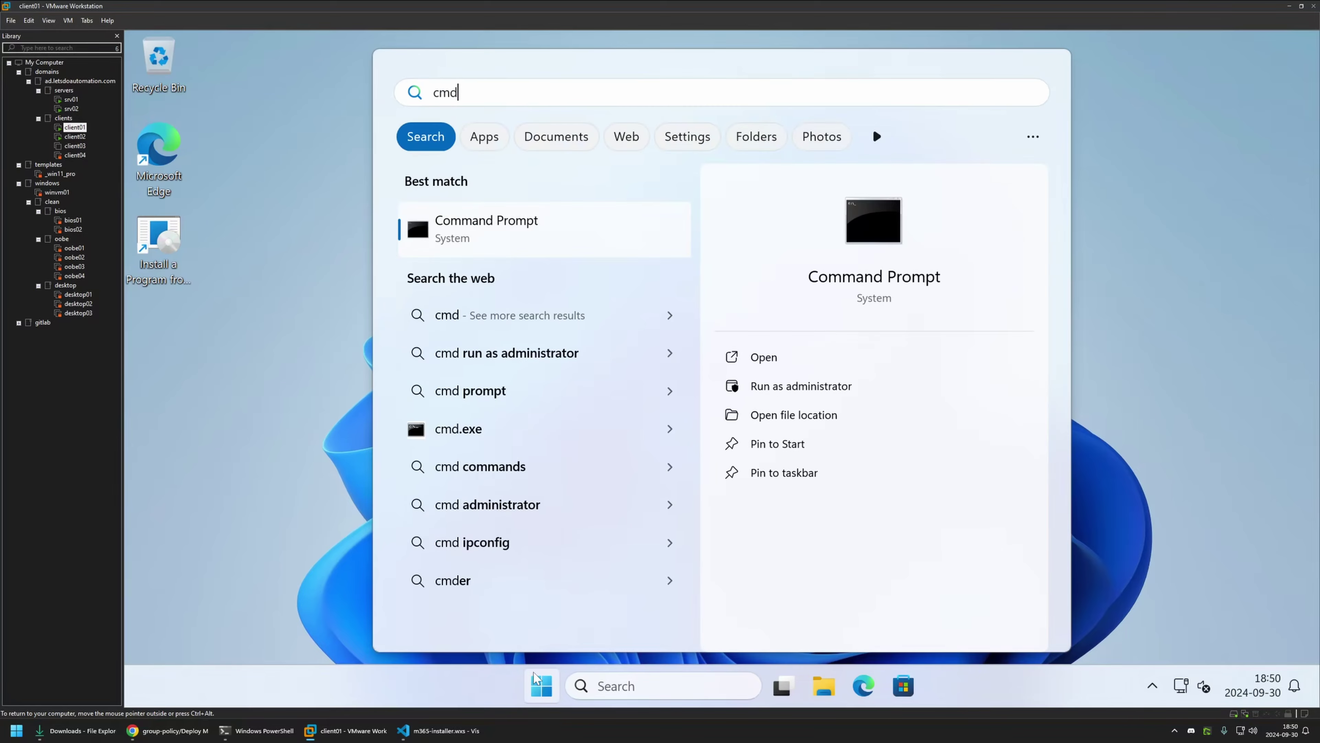
pyautogui.press('Return')
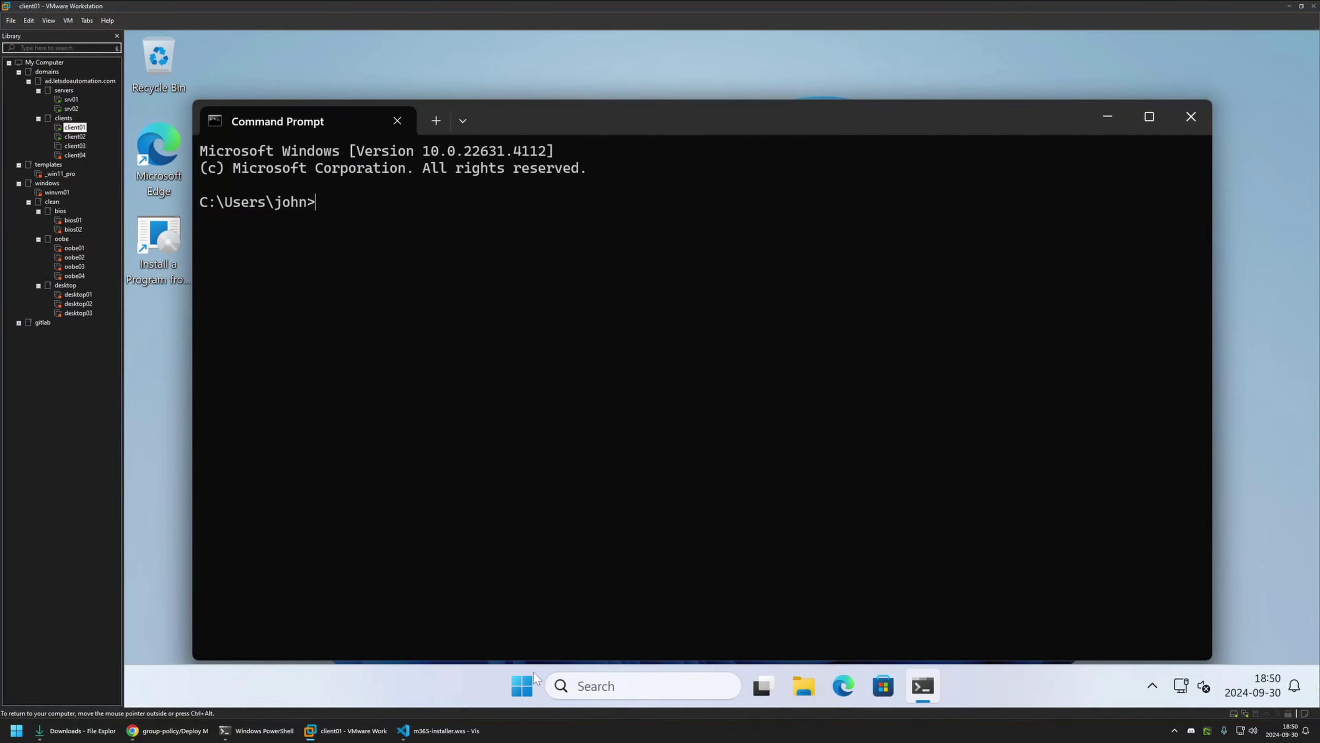
pyautogui.write('gpupdate')
pyautogui.press('Return')
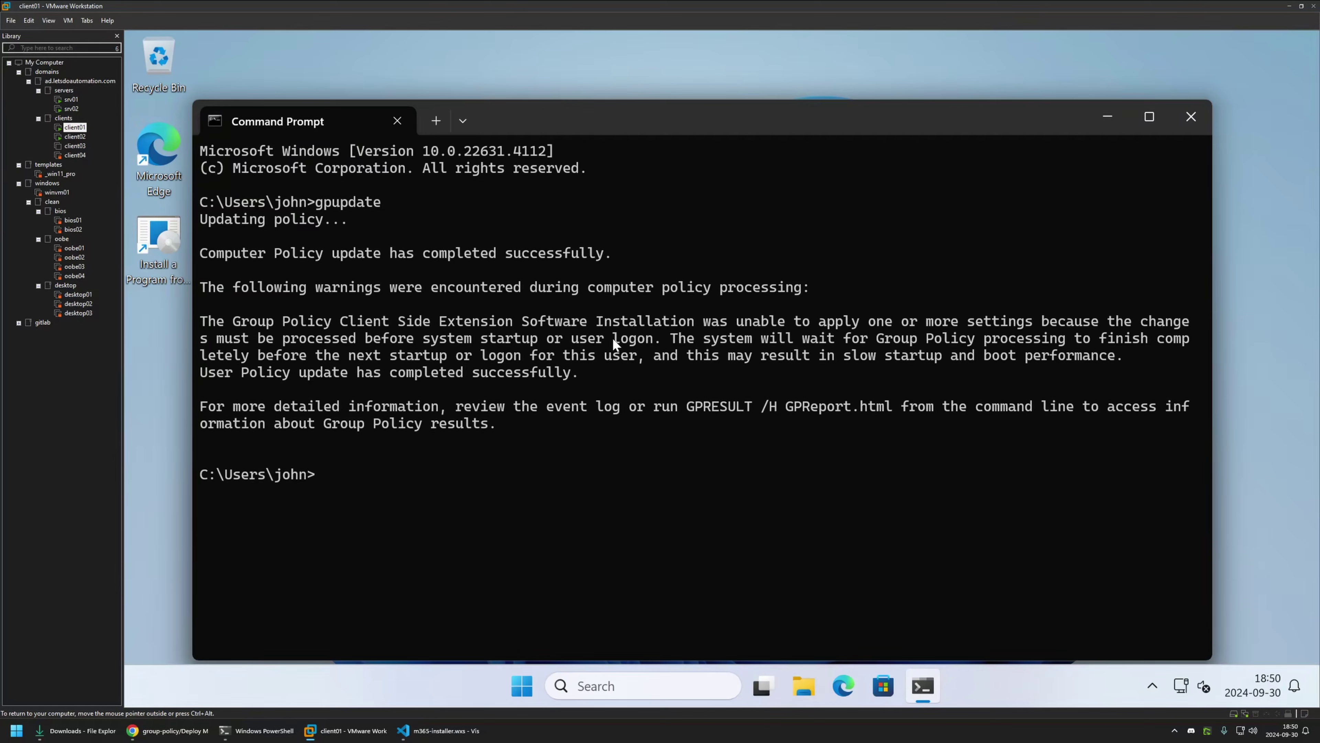
# Restart client01 with "shutdown -r -t 0" and sign back in with the account password
pyautogui.write('shutdown -r -t 0')
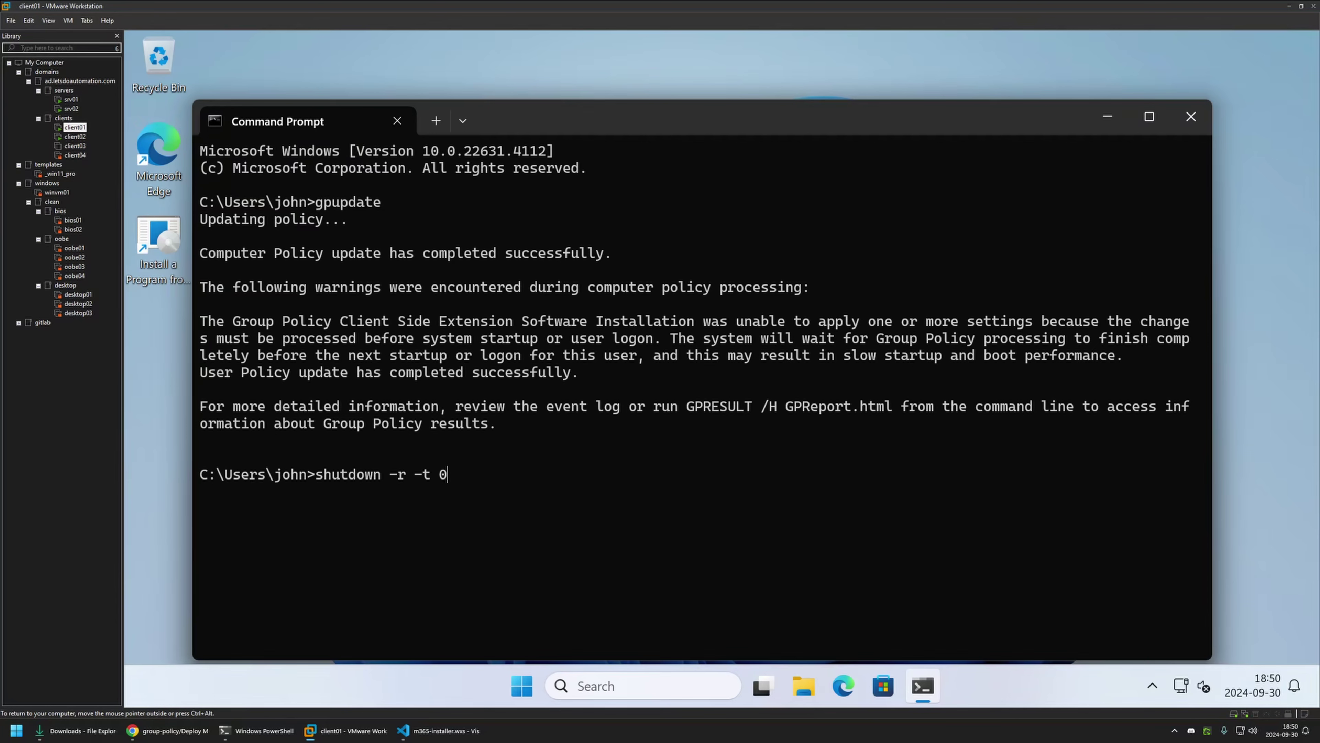
pyautogui.press('Return')
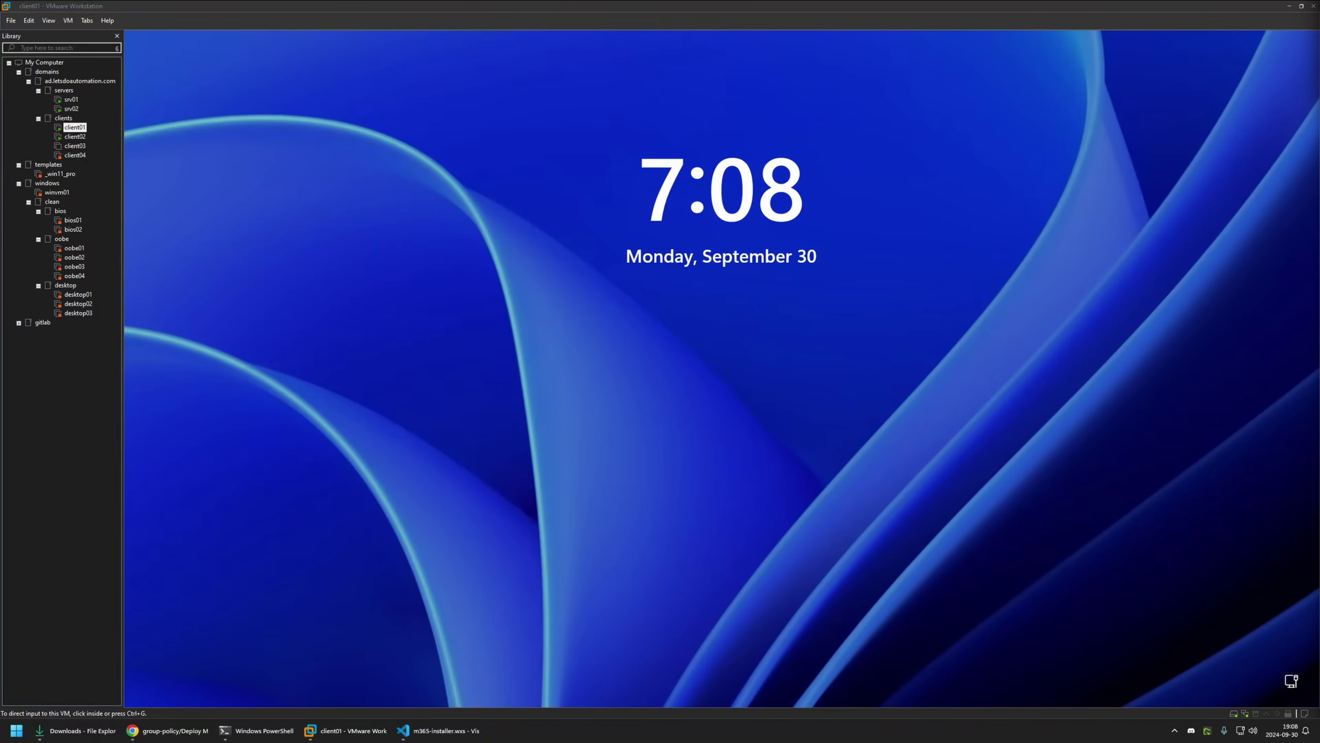
pyautogui.click(803, 349)
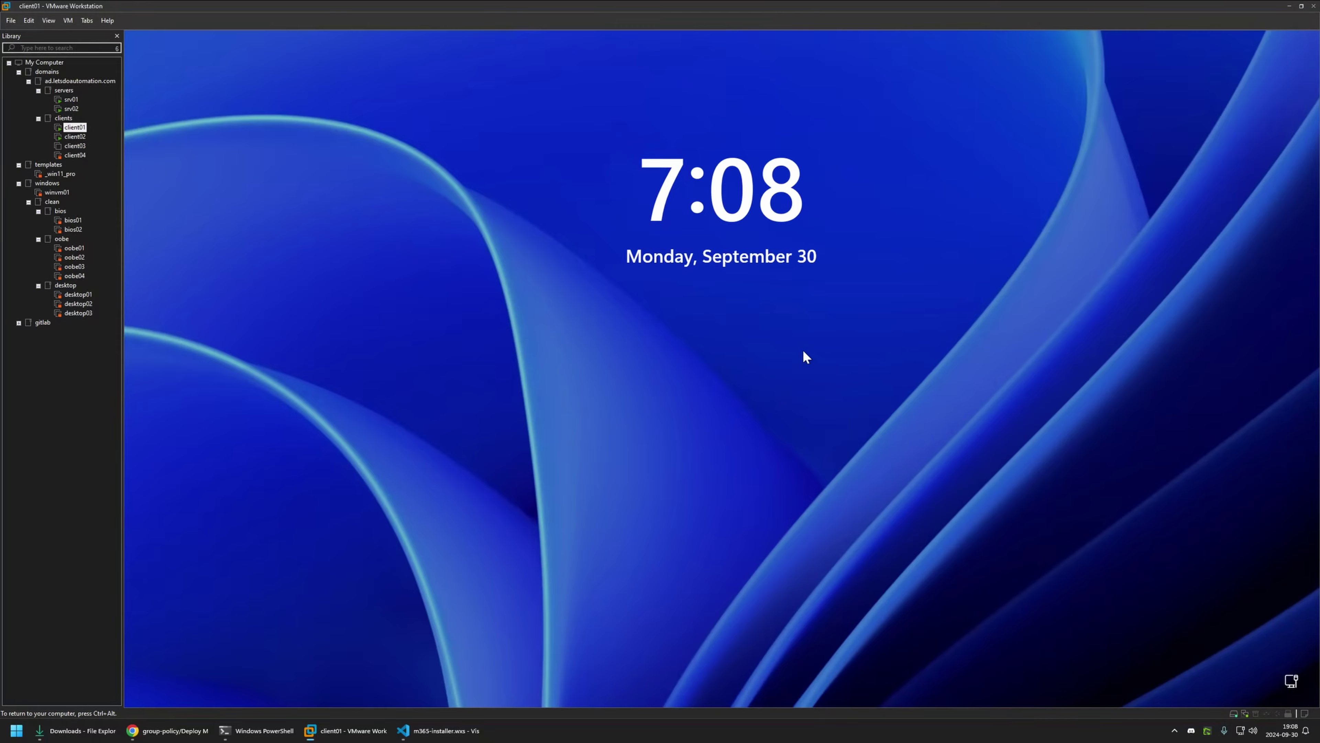
pyautogui.write('•••••••')
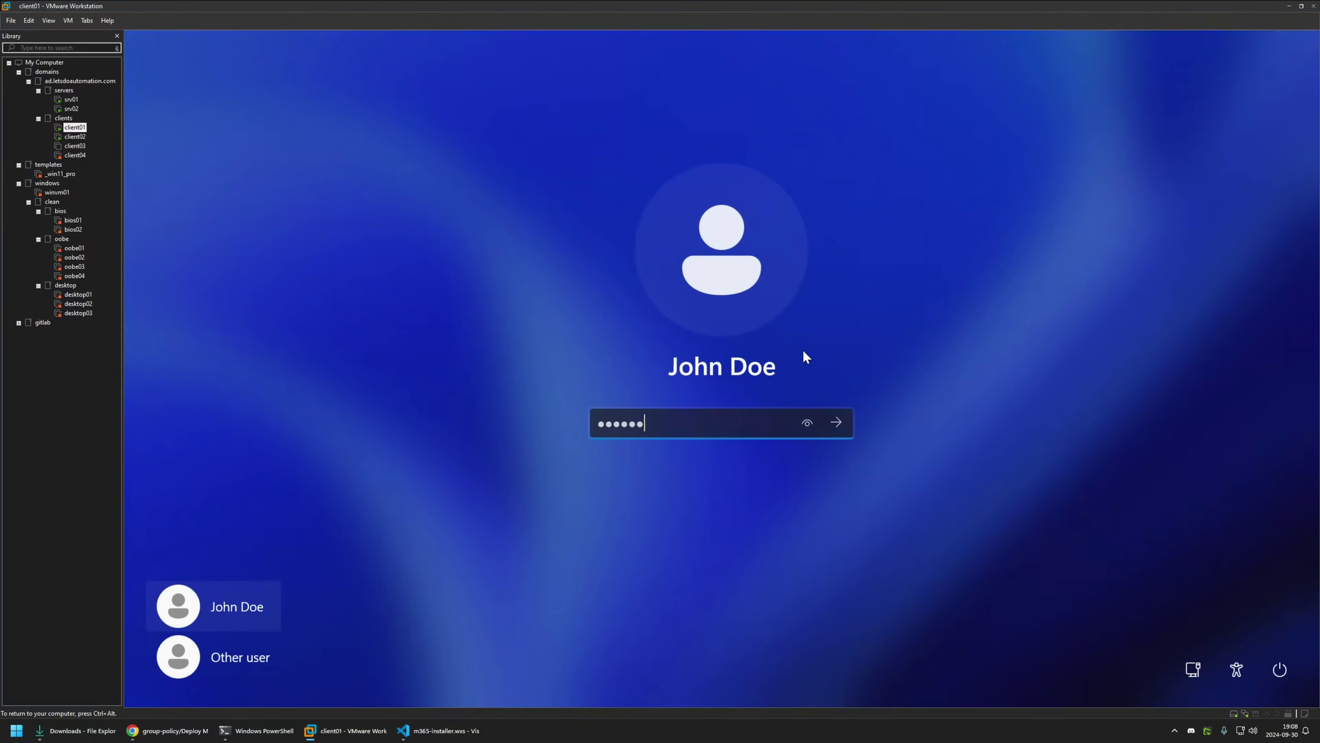
pyautogui.press('Return')
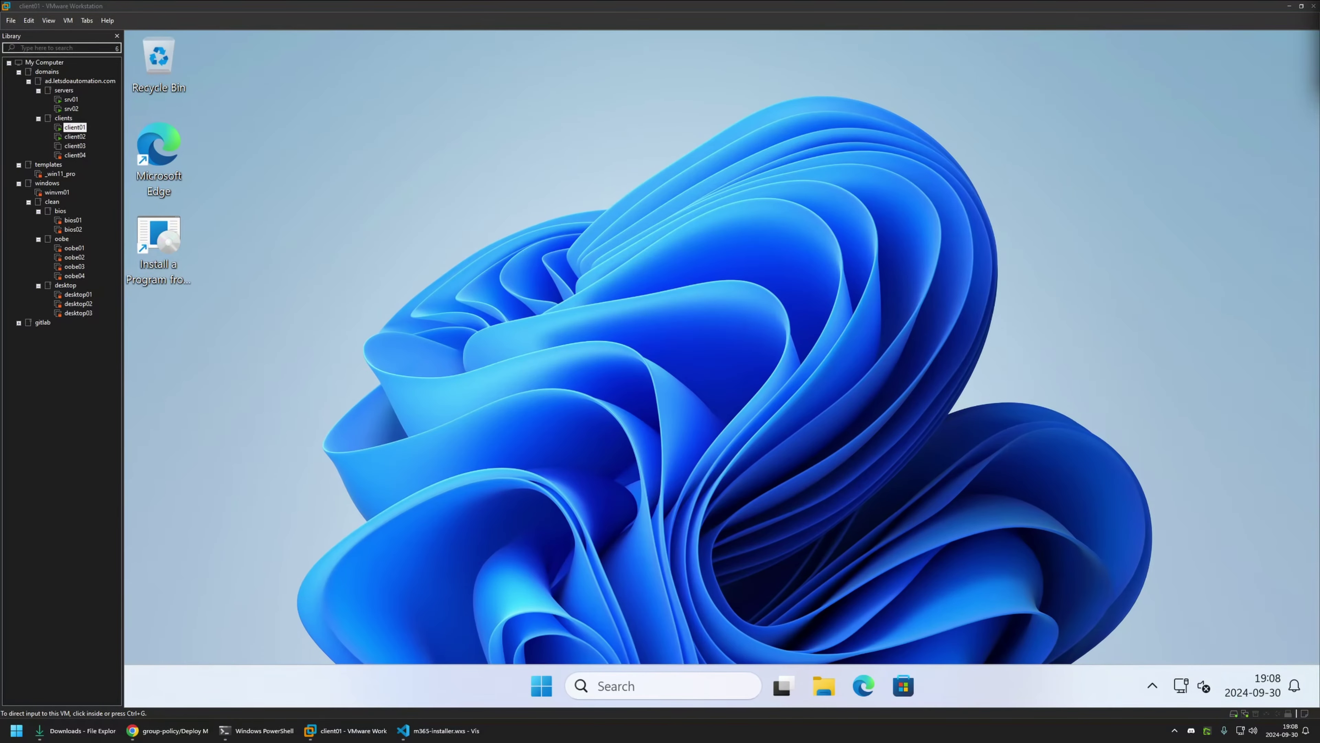
# Look through all installed apps on client01 for the Office programs and launch Word
pyautogui.click(687, 336)
pyautogui.press('super')
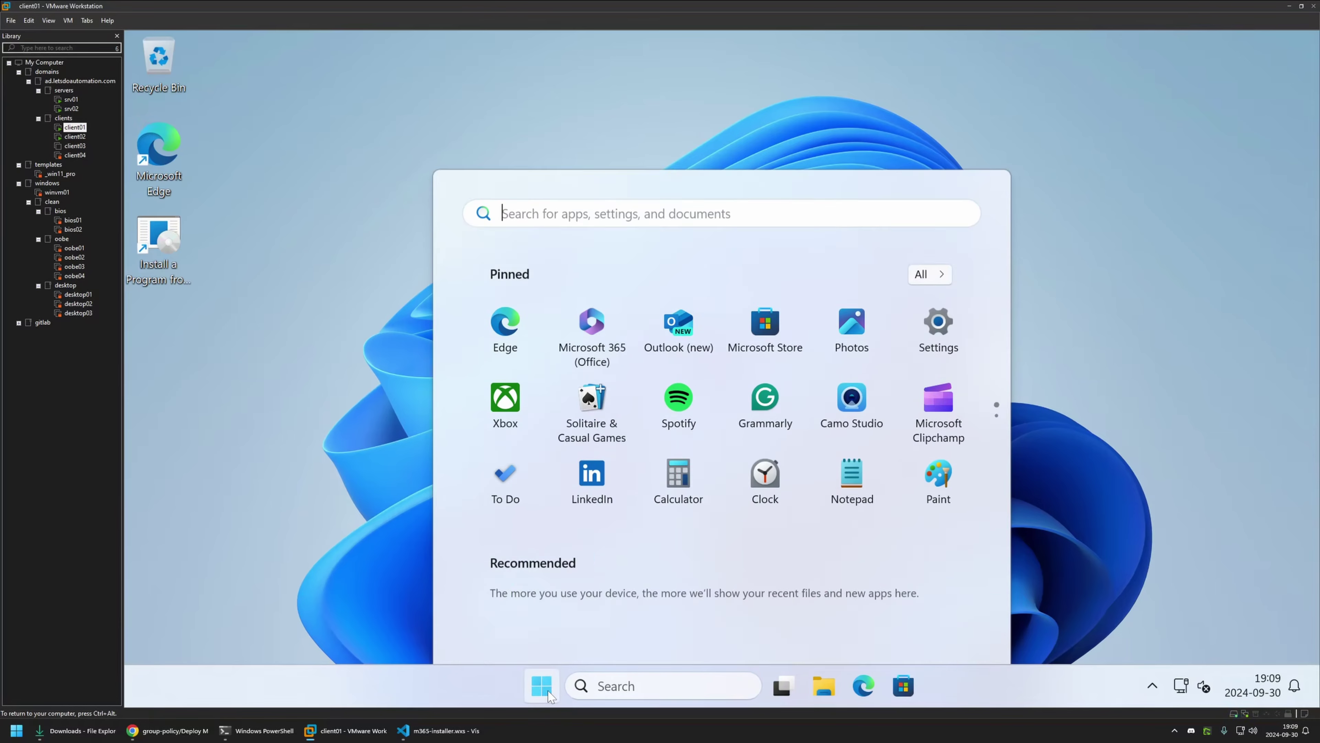
pyautogui.click(944, 152)
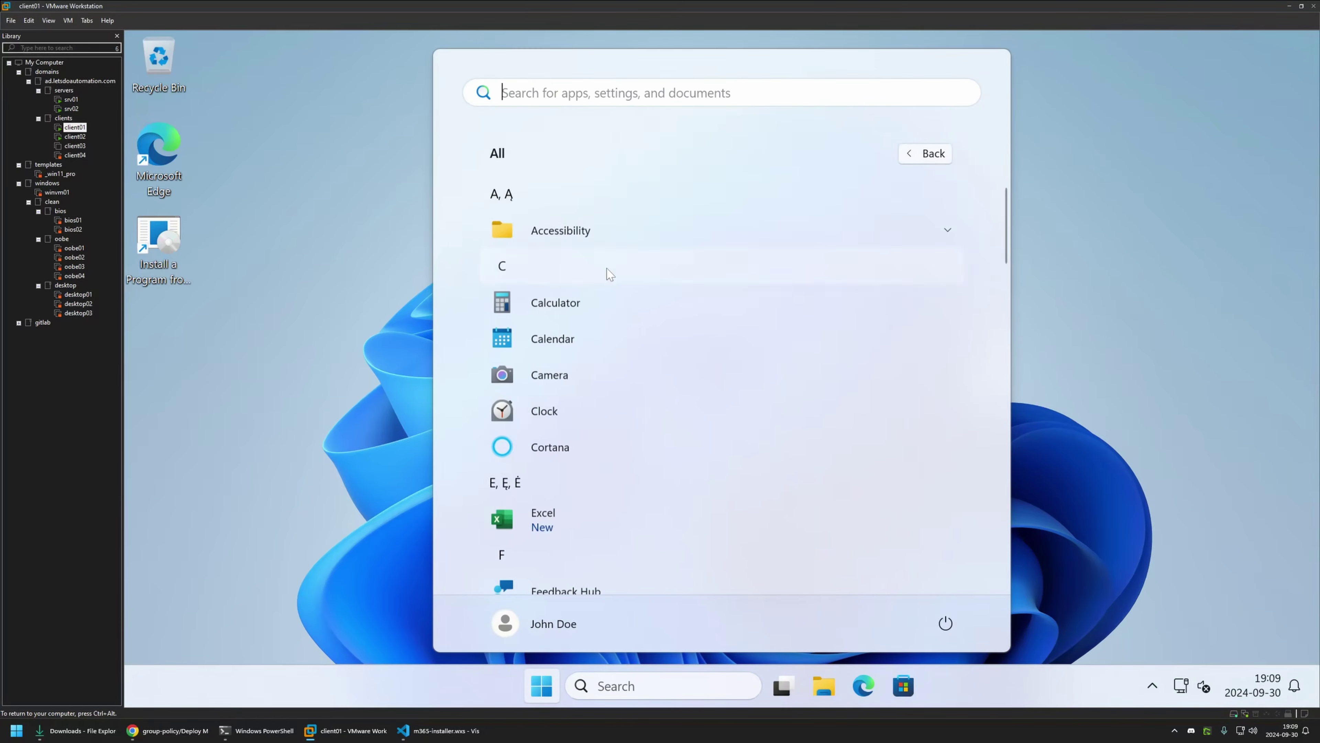
pyautogui.scroll(-15, 607, 274)
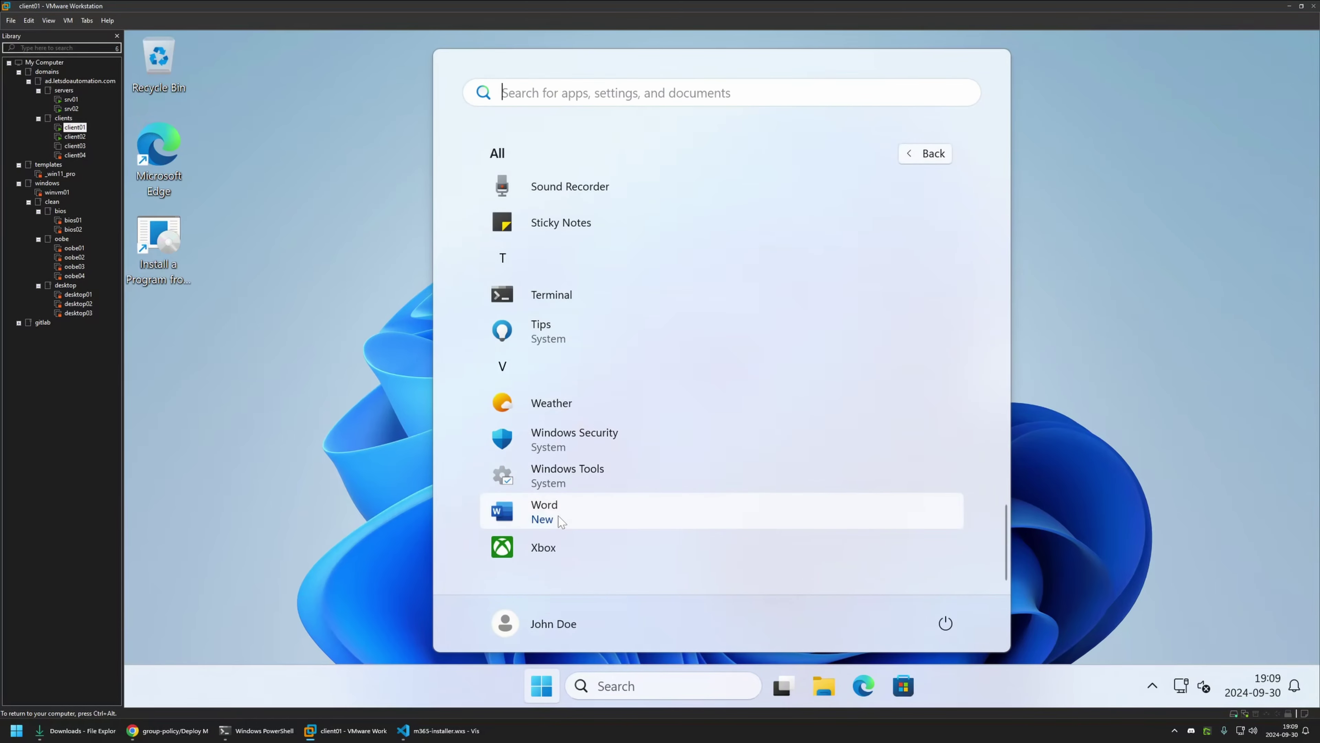
pyautogui.click(537, 505)
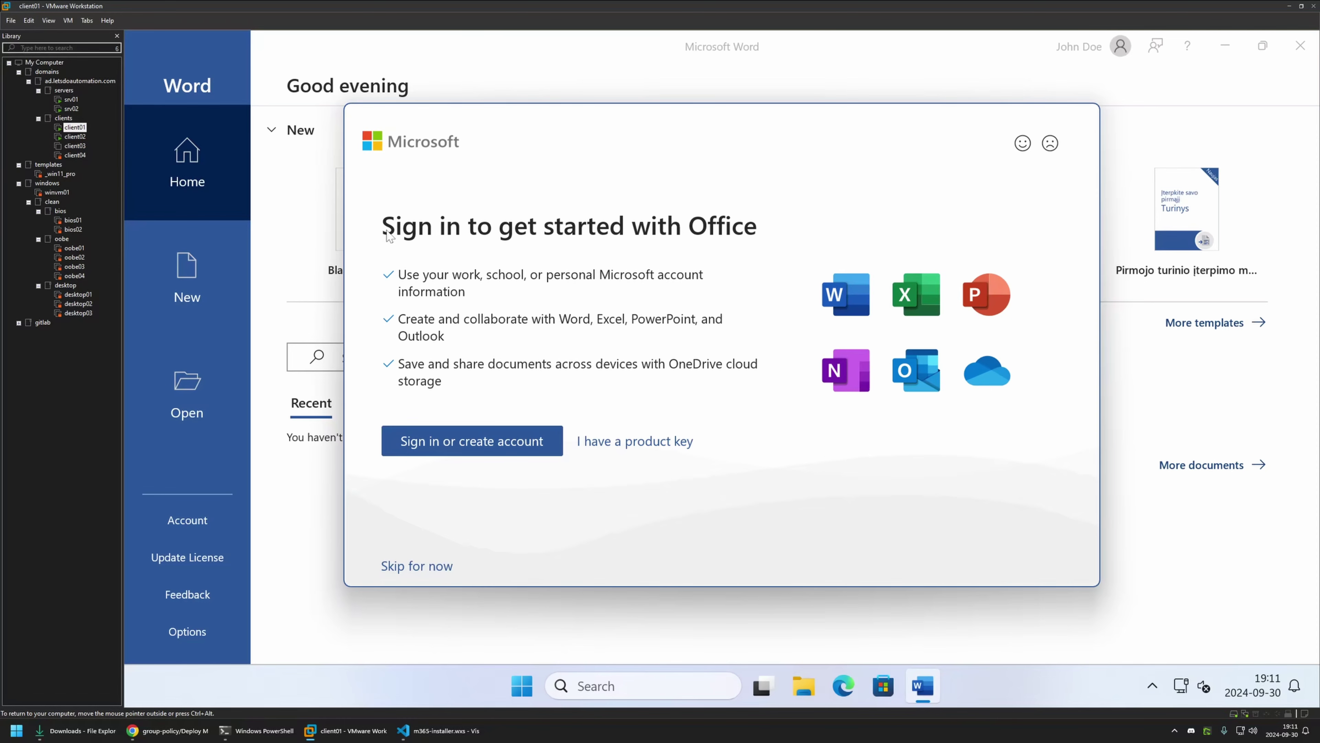
# Switch back to srv01 and disable the link of "assign - Microsoft Office 365" to the computers organizational unit
pyautogui.click(71, 99)
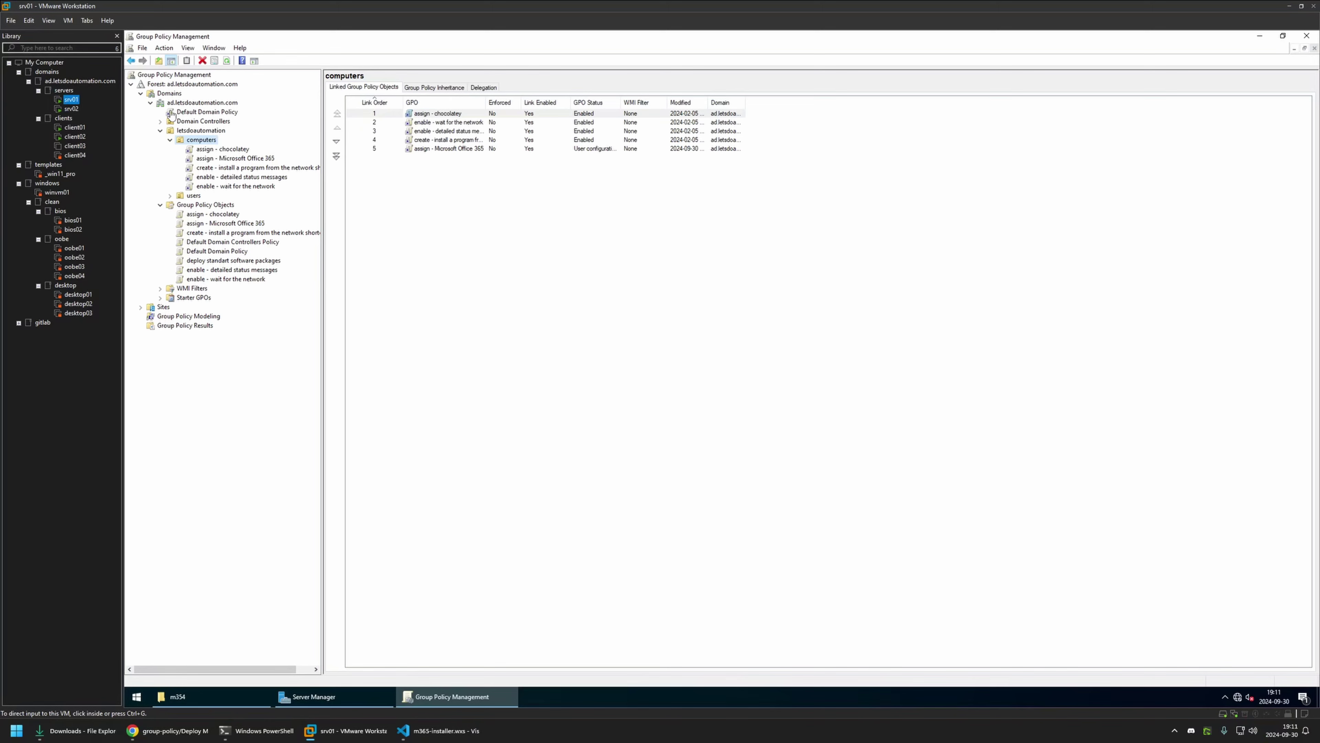
pyautogui.rightClick(213, 159)
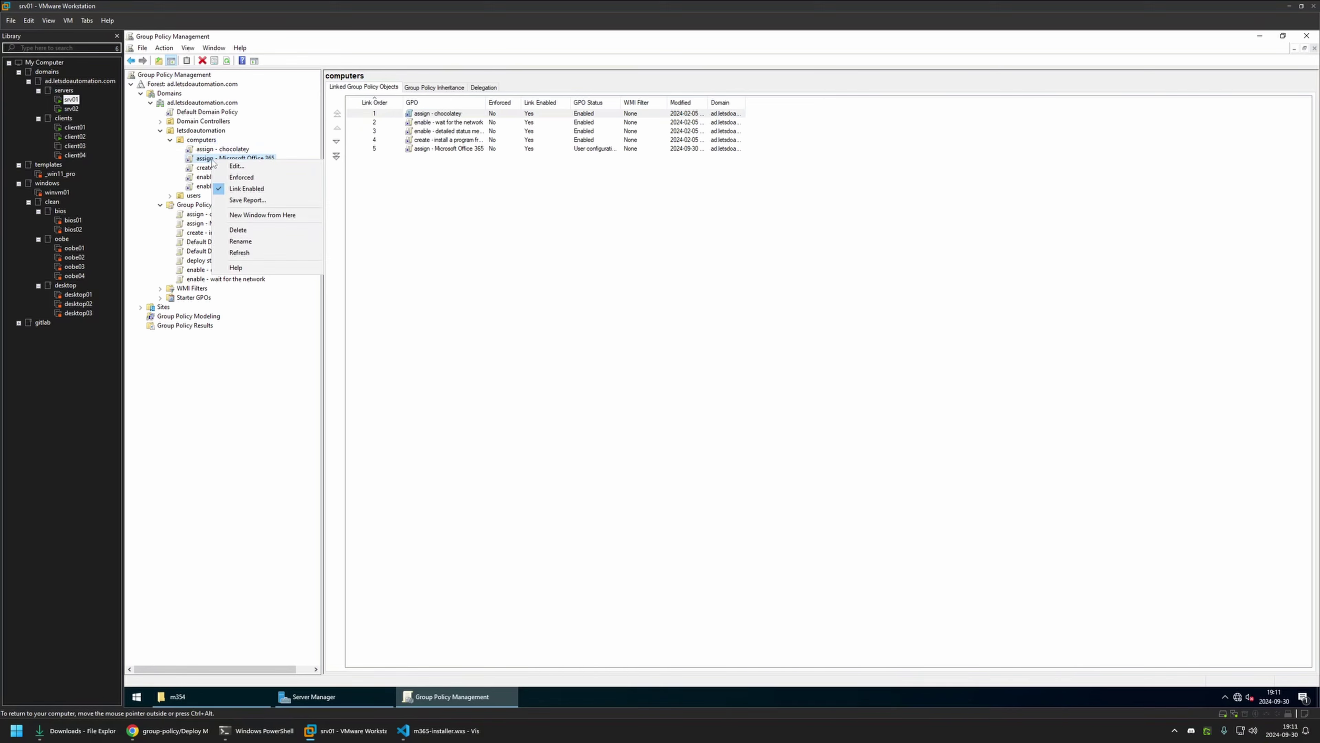
pyautogui.click(253, 190)
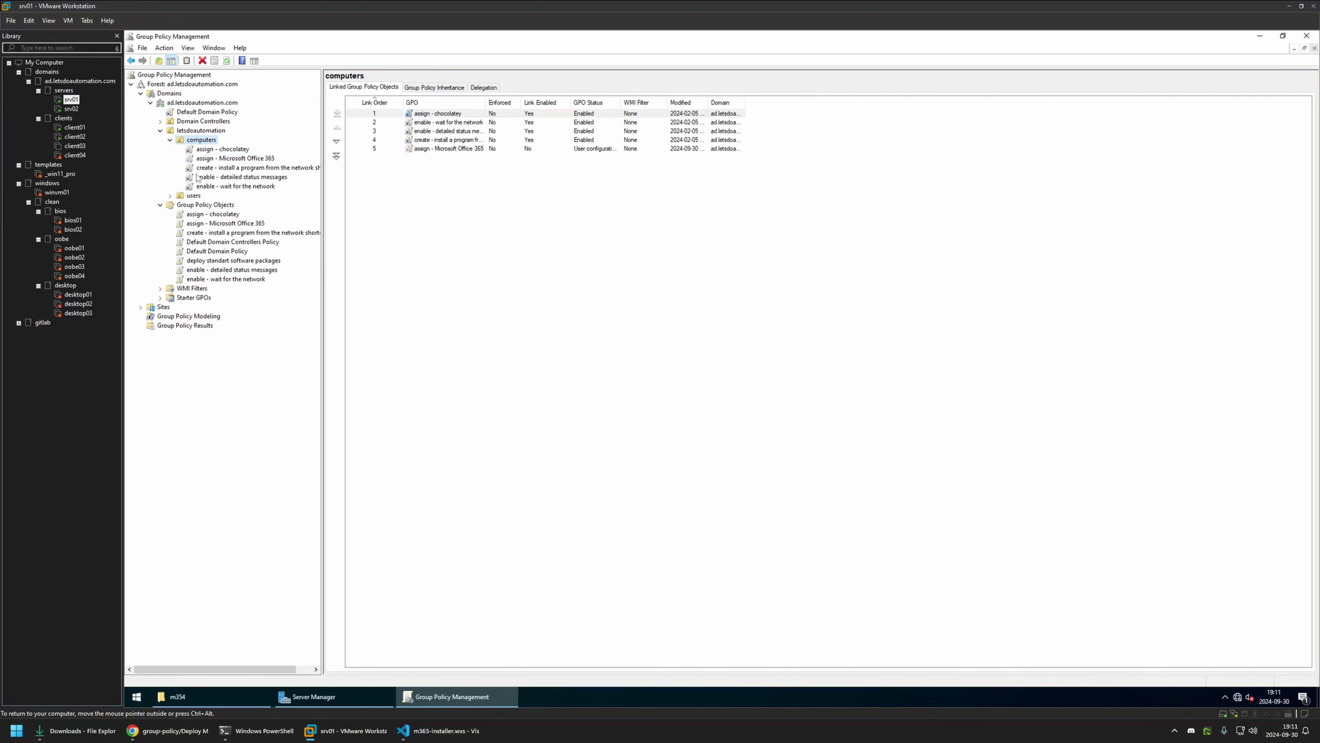
# Create a Group Policy object named "publish - Microsoft Office 365" without a source starter GPO
pyautogui.rightClick(215, 207)
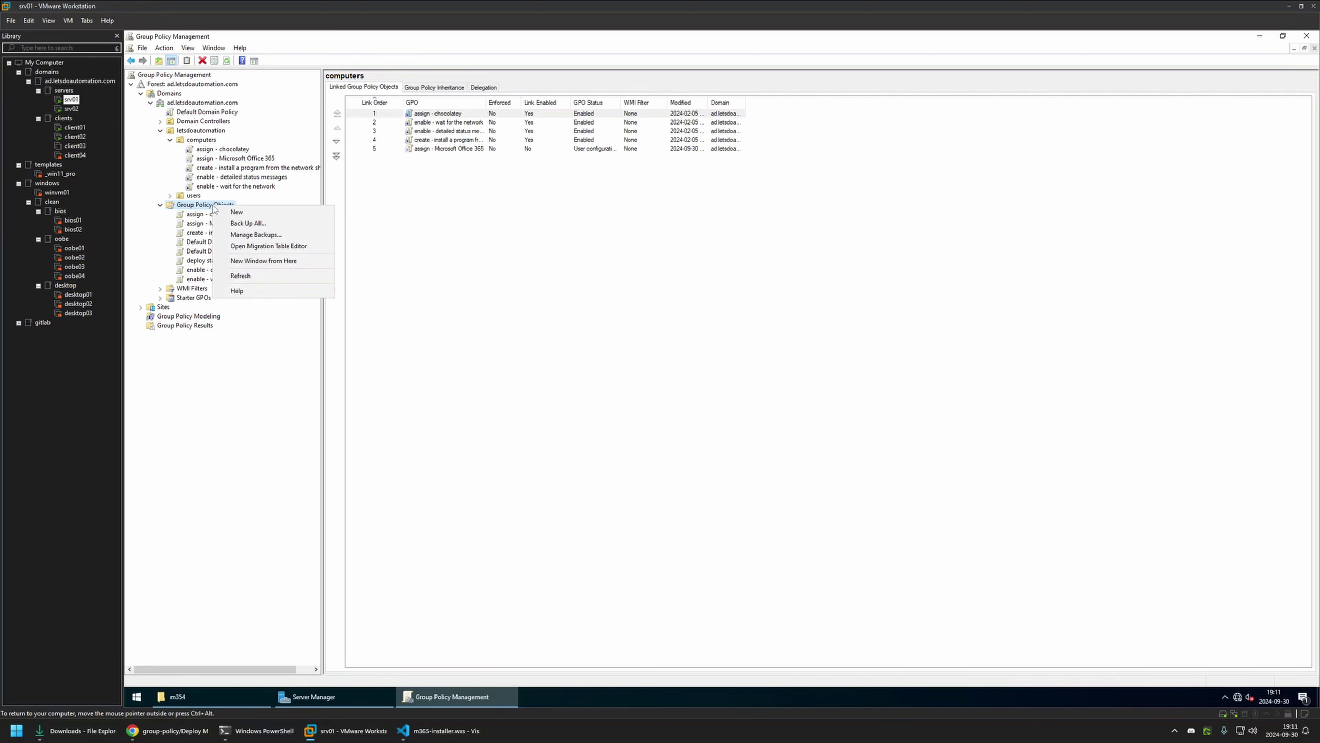
pyautogui.click(247, 213)
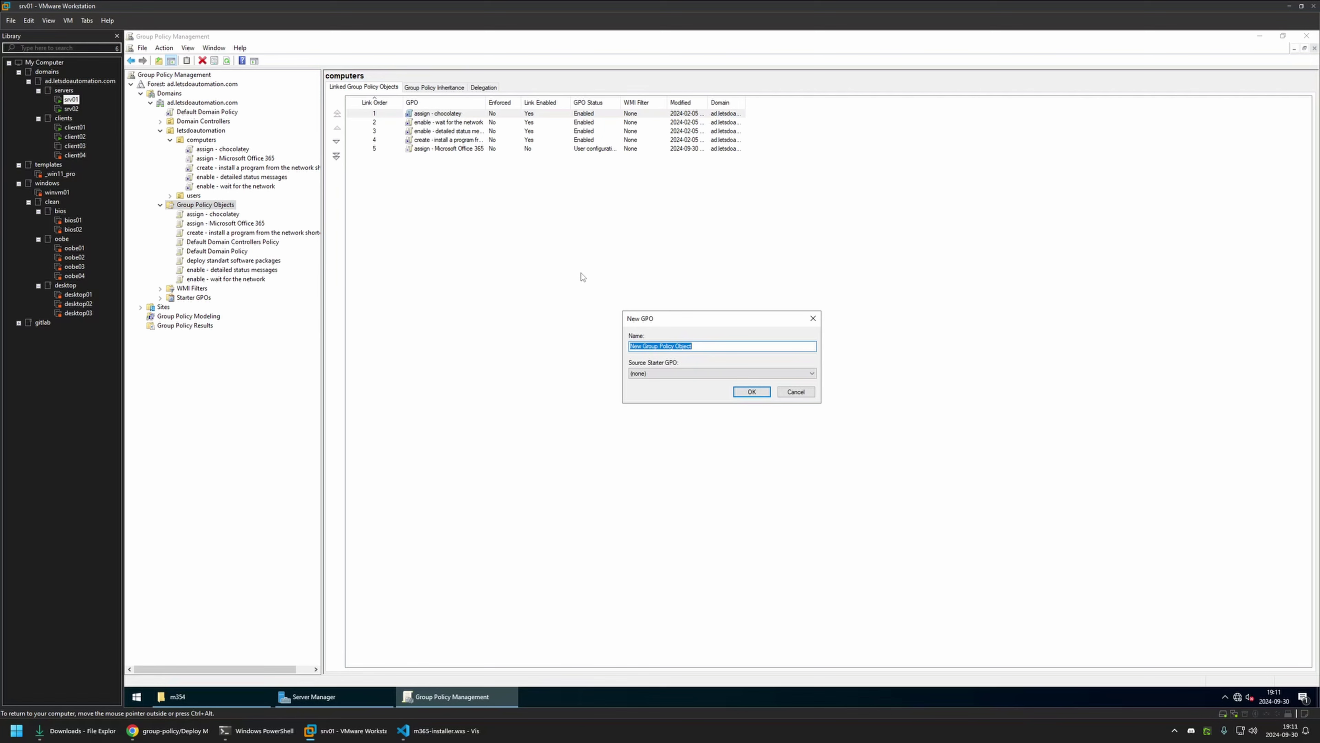
pyautogui.write('publish - Microsoft Office 365')
pyautogui.click(751, 392)
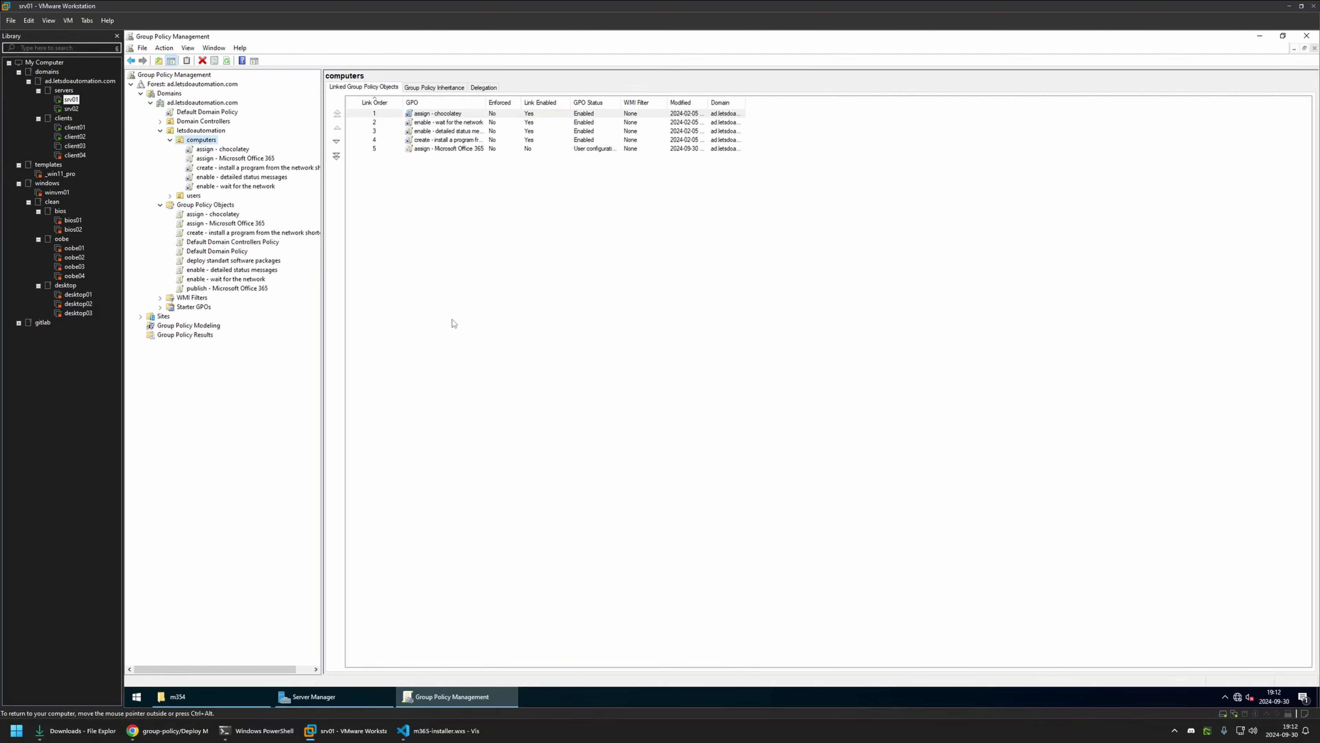
# Open "publish - Microsoft Office 365" for editing and go to Software installation under the User Configuration policies
pyautogui.click(241, 289)
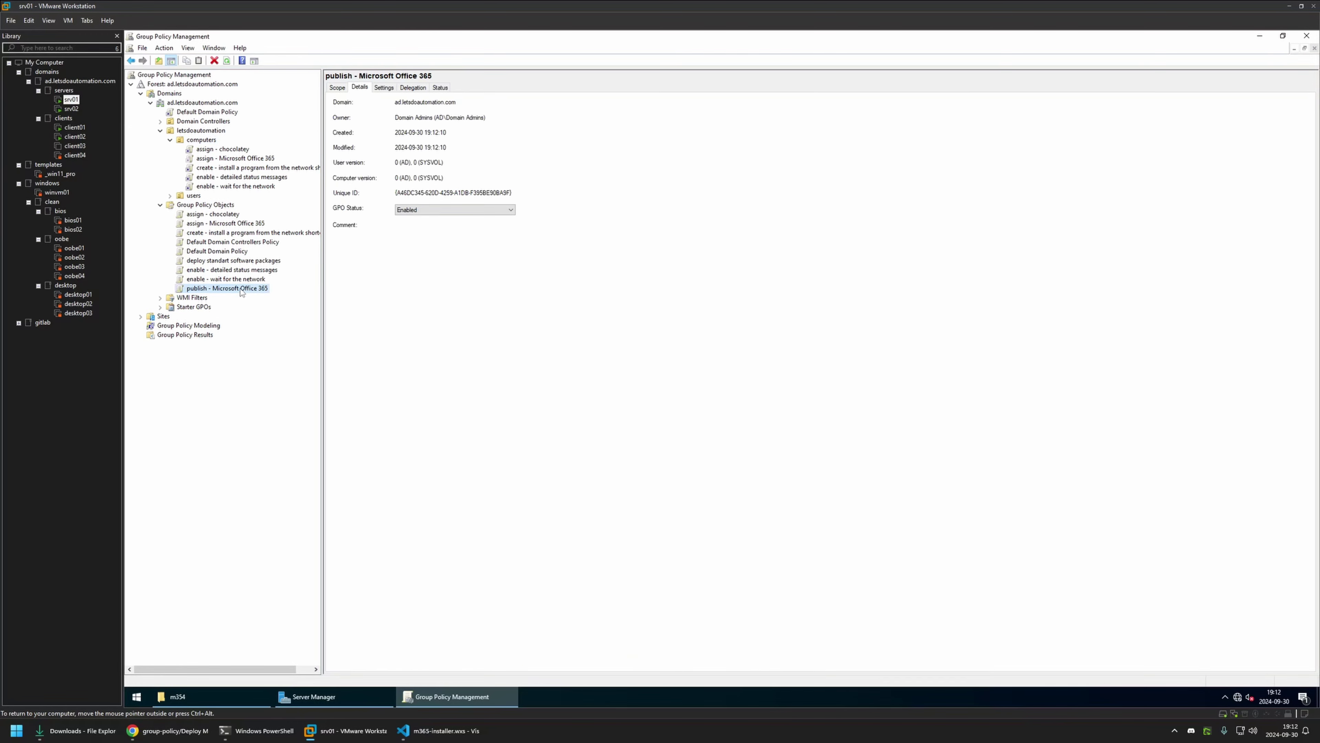
pyautogui.rightClick(241, 290)
pyautogui.click(259, 295)
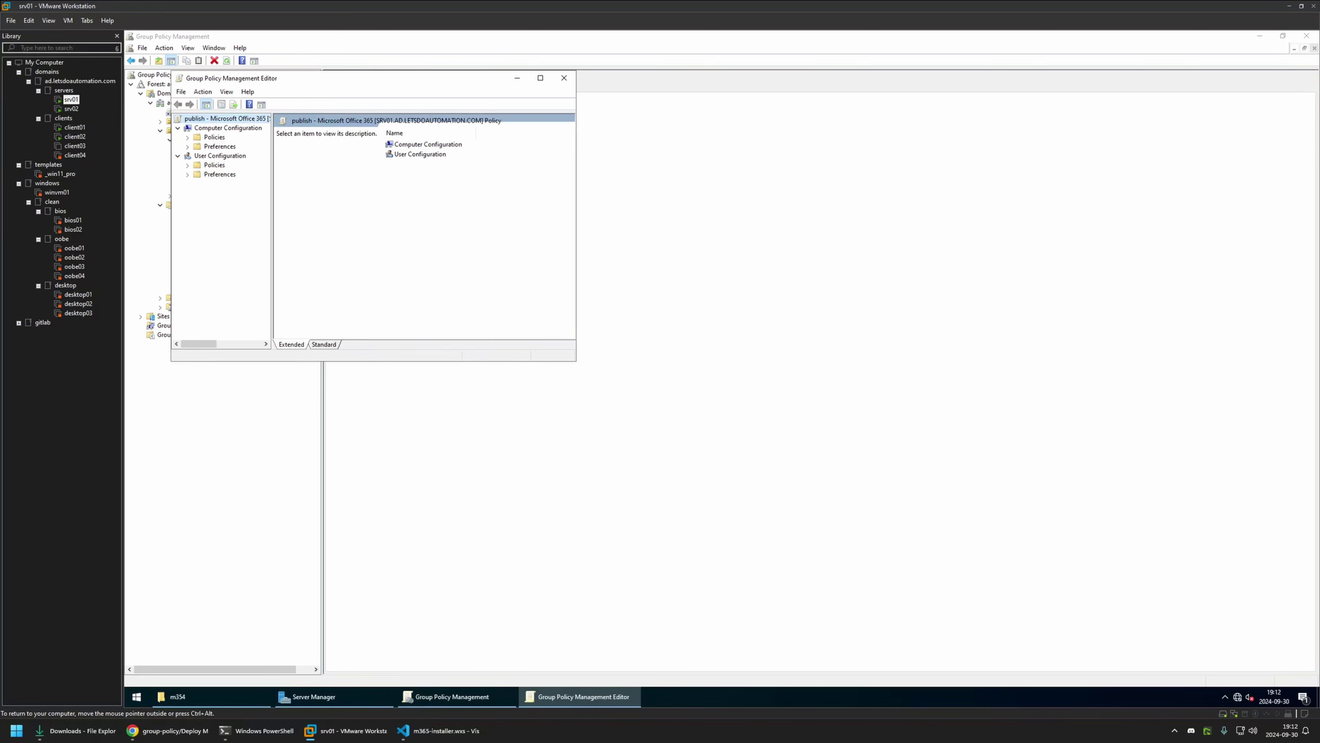
pyautogui.moveTo(314, 79); pyautogui.dragTo(614, 108)
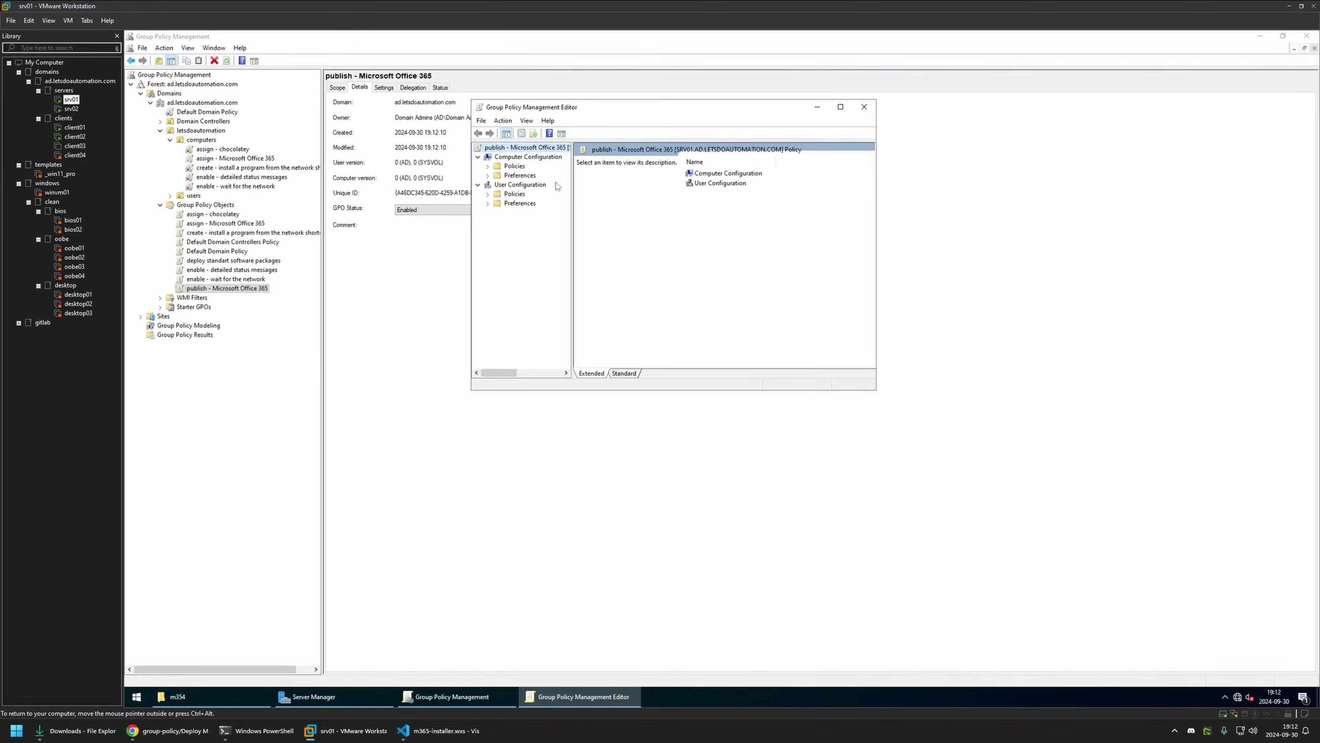
pyautogui.click(523, 185)
pyautogui.click(489, 194)
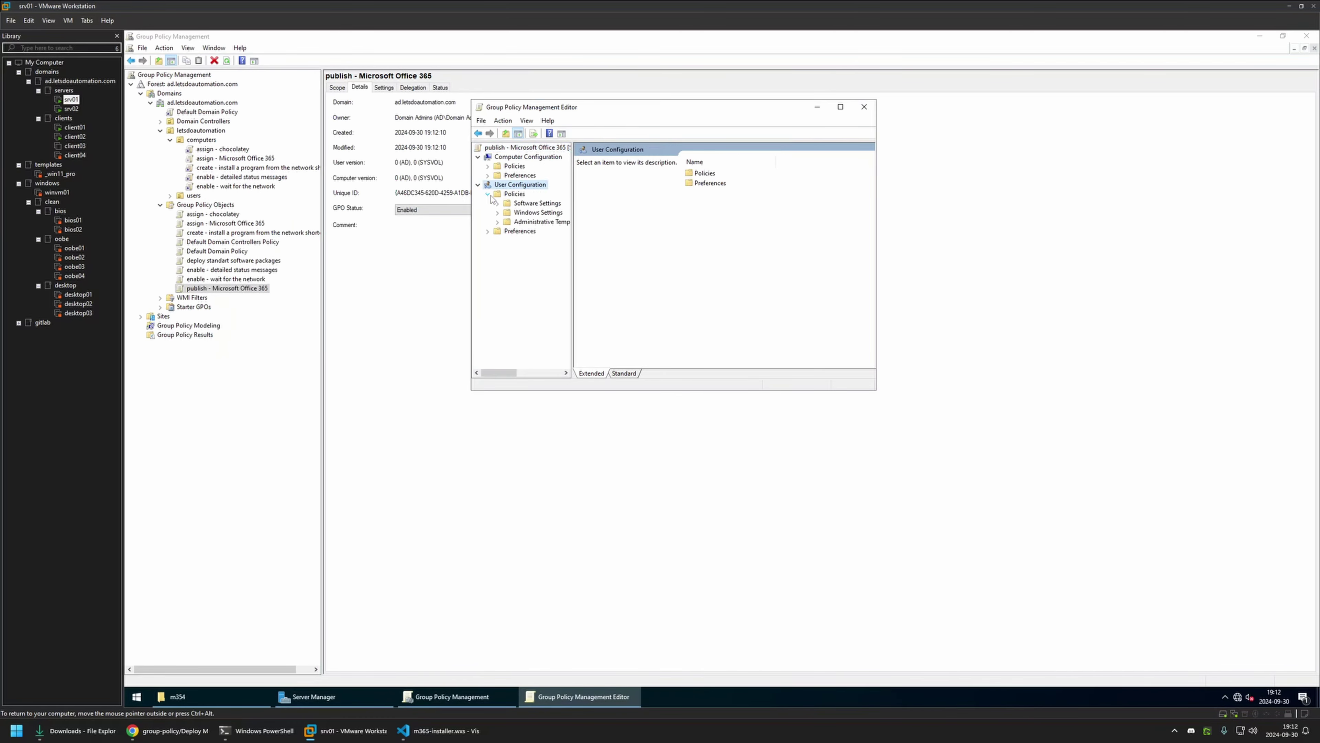
pyautogui.click(497, 204)
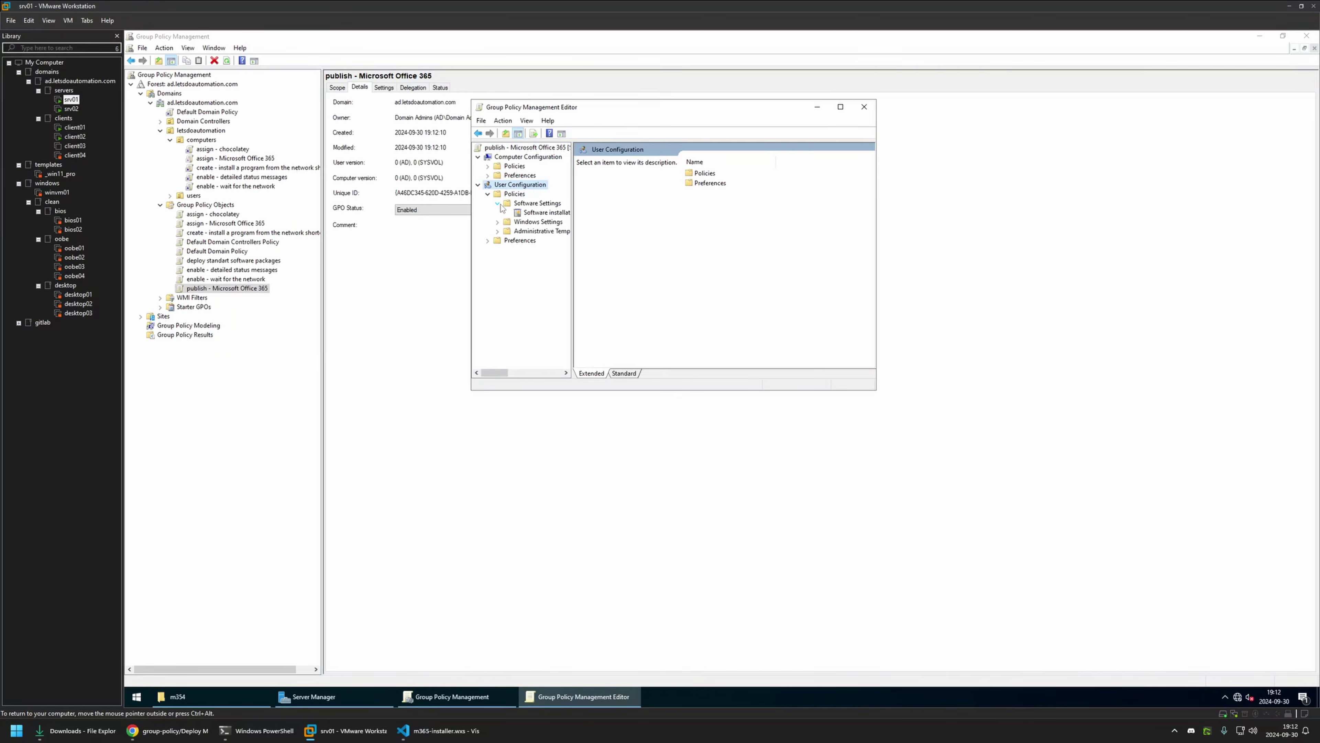
pyautogui.click(541, 213)
# Add the m365-installer package from the m354 share folder with the Published deployment method and close the policy editor
pyautogui.rightClick(641, 189)
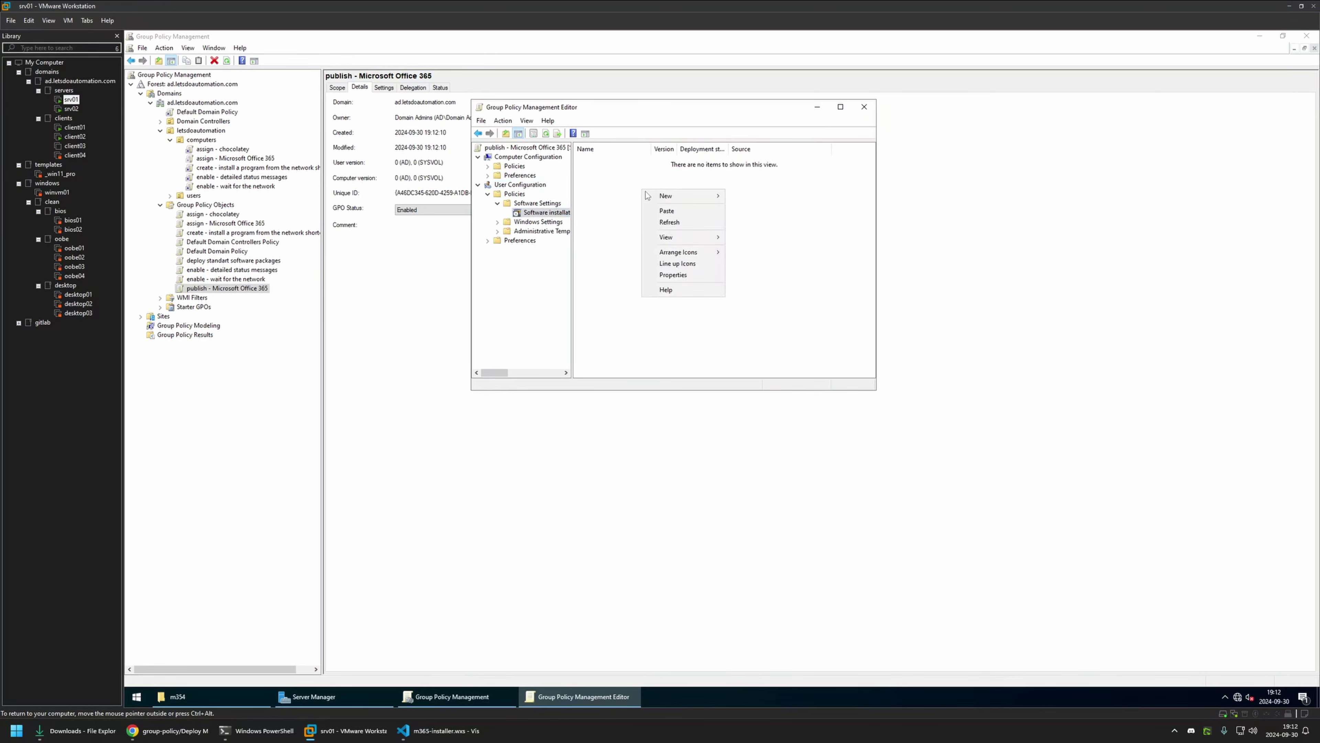
pyautogui.moveTo(665, 199)
pyautogui.click(752, 196)
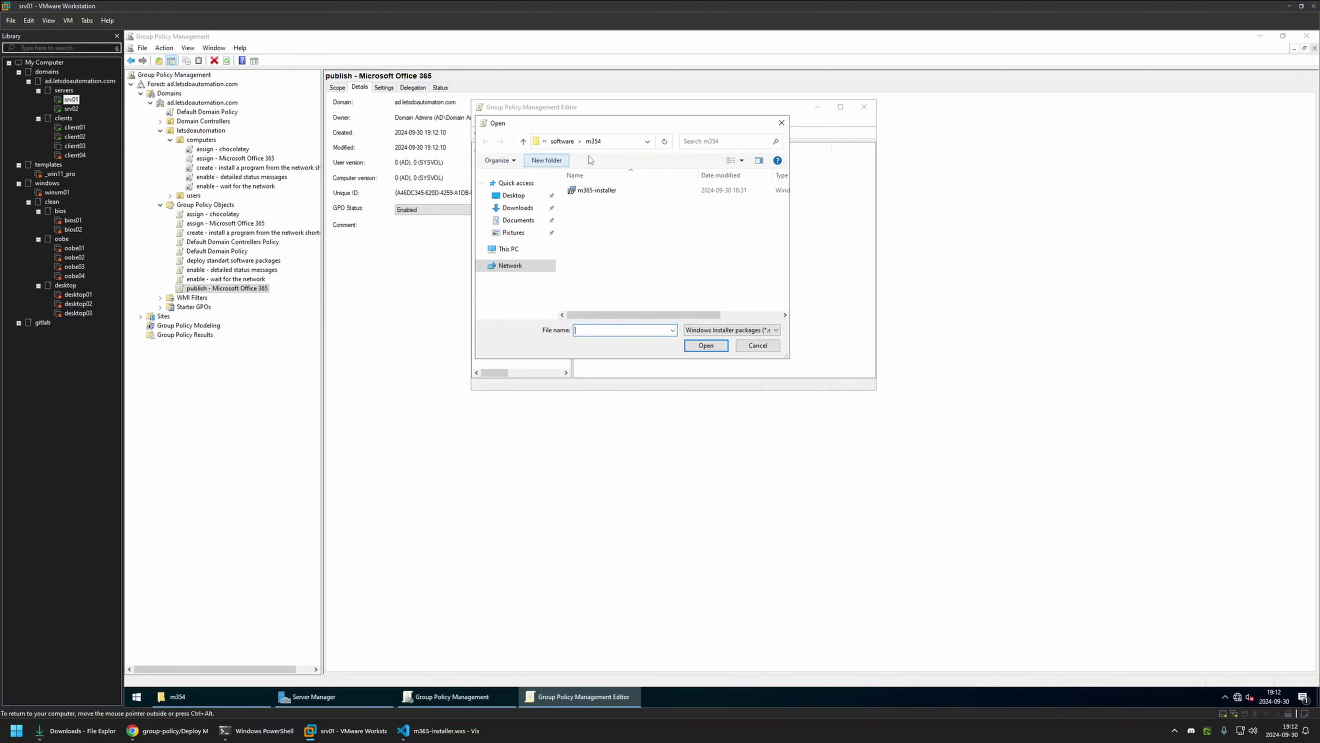
pyautogui.doubleClick(583, 191)
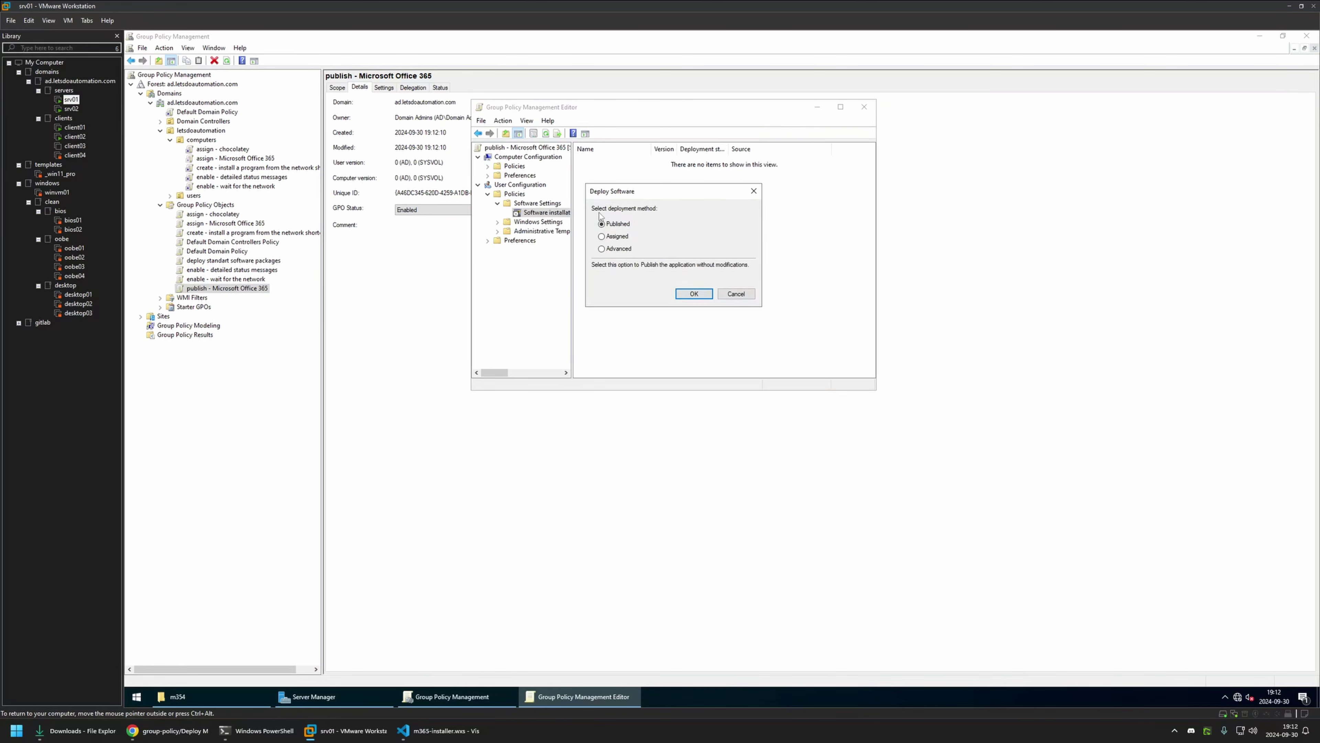
pyautogui.click(693, 295)
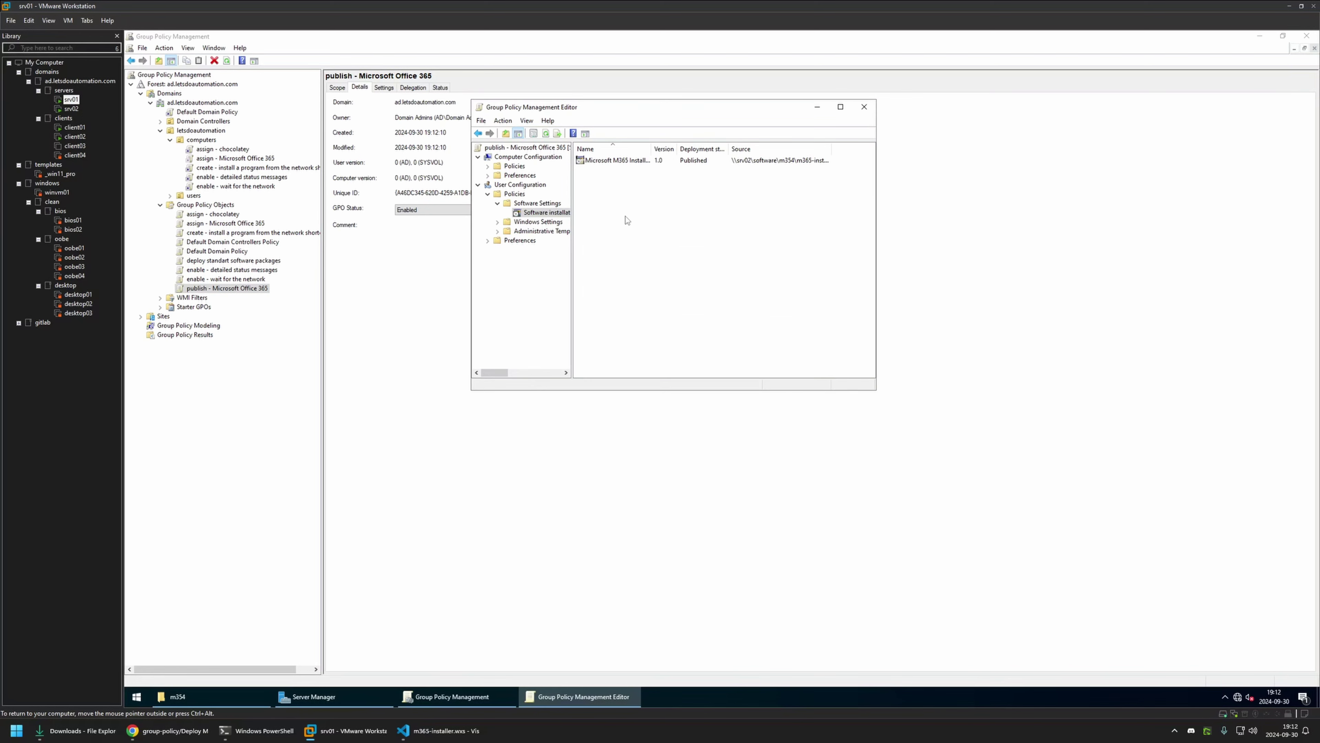
pyautogui.click(865, 107)
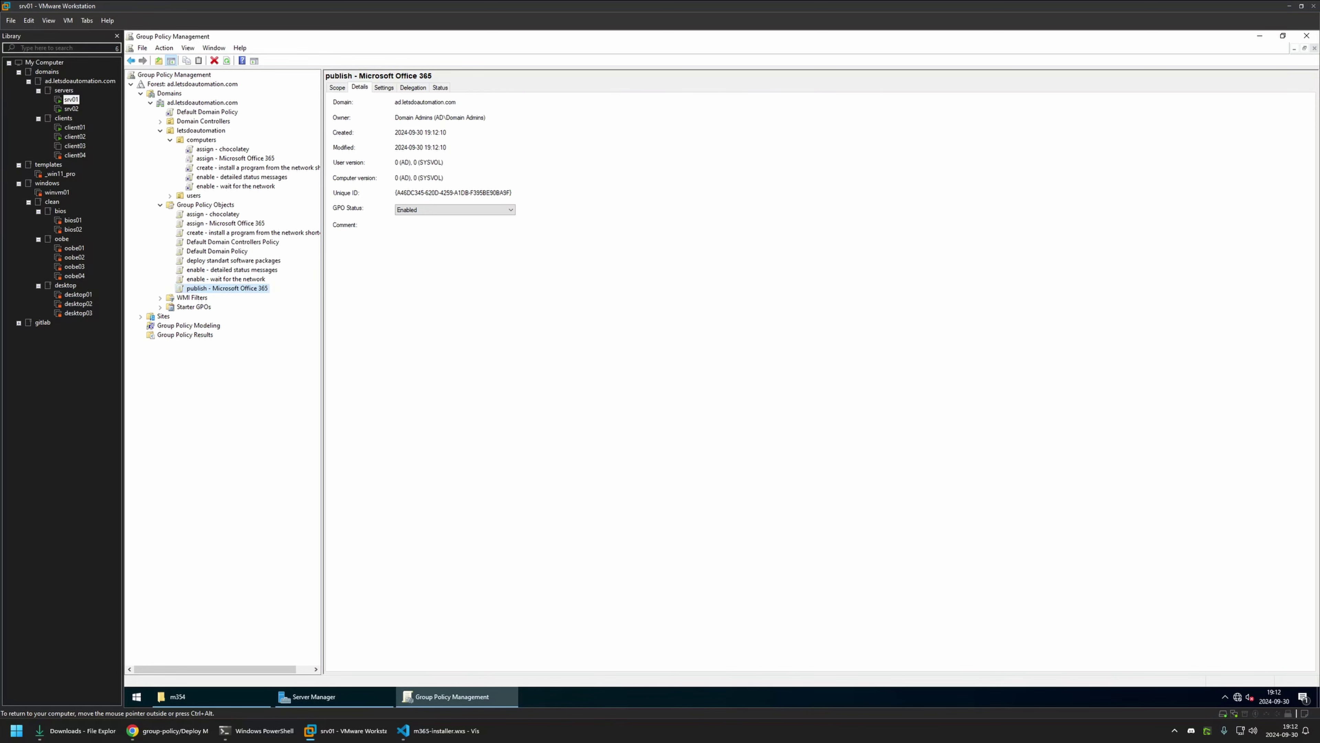
# Set the GPO status of "publish - Microsoft Office 365" to "Computer configuration settings disabled"
pyautogui.click(400, 212)
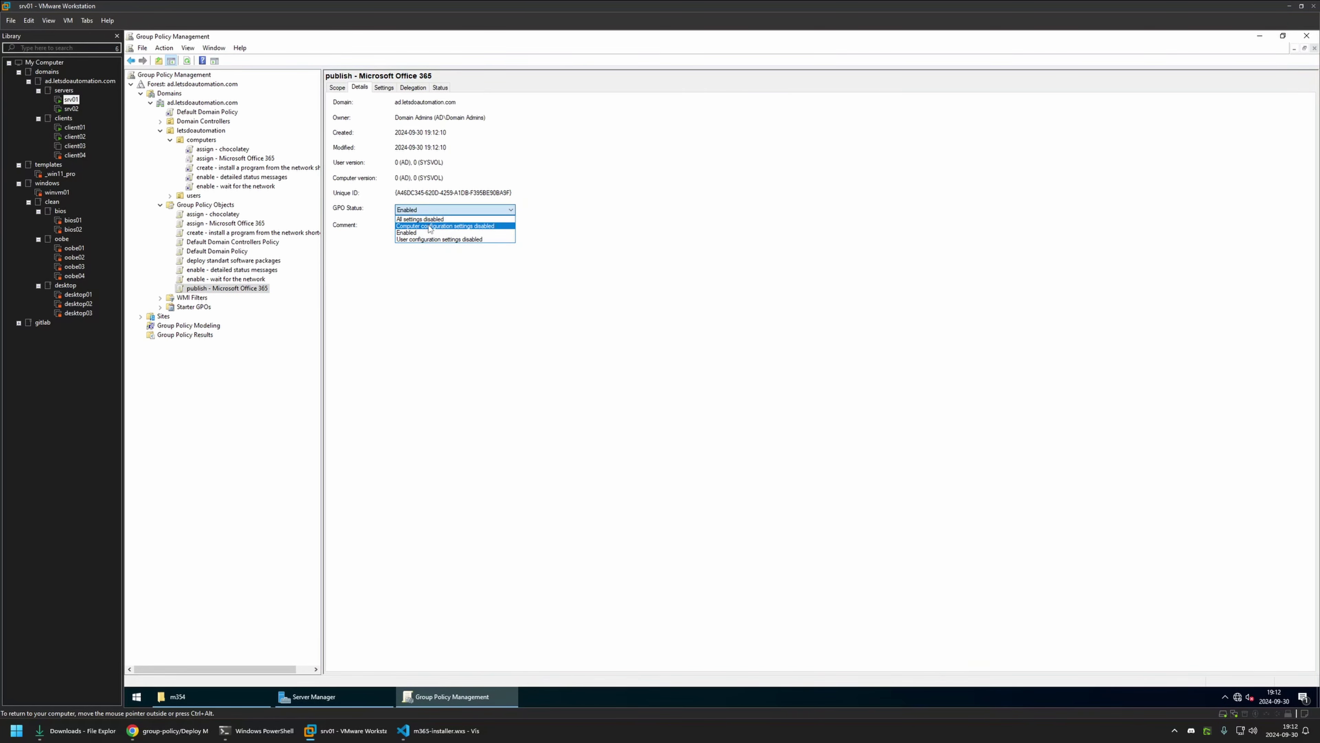
pyautogui.click(429, 227)
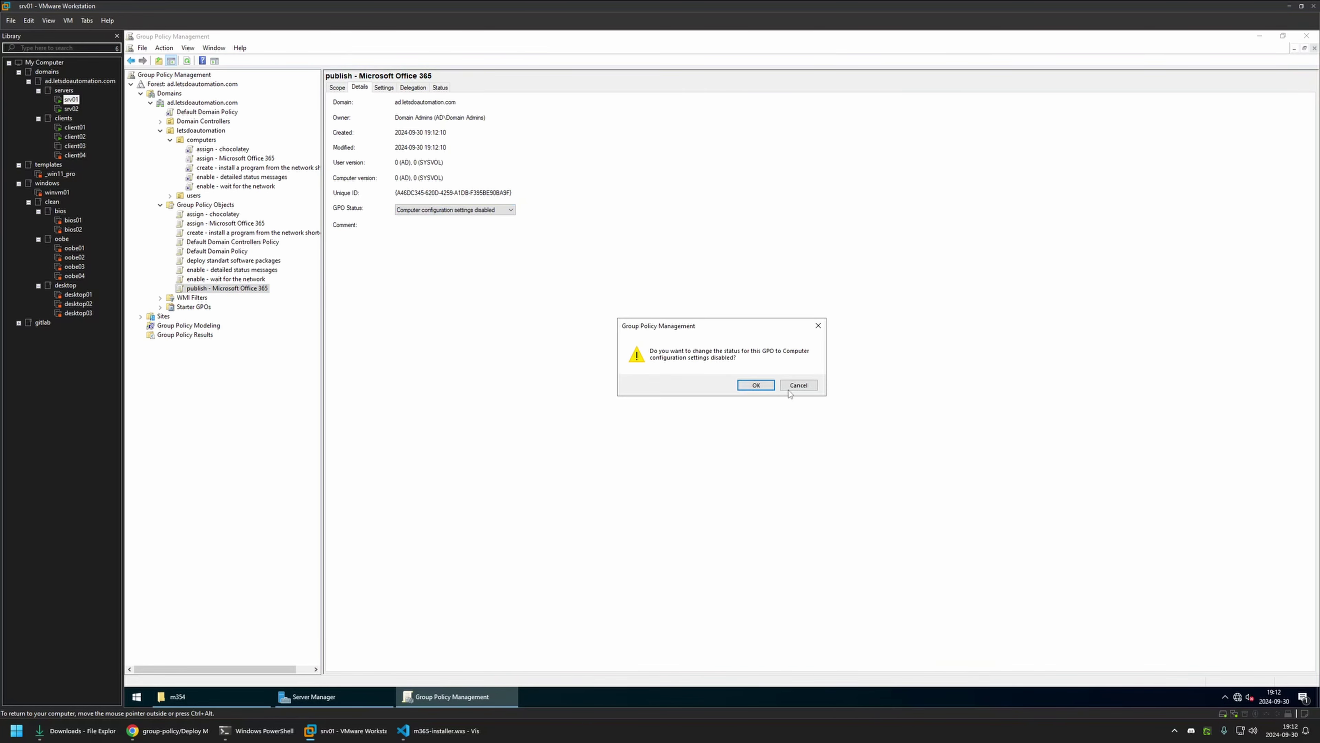
pyautogui.click(758, 391)
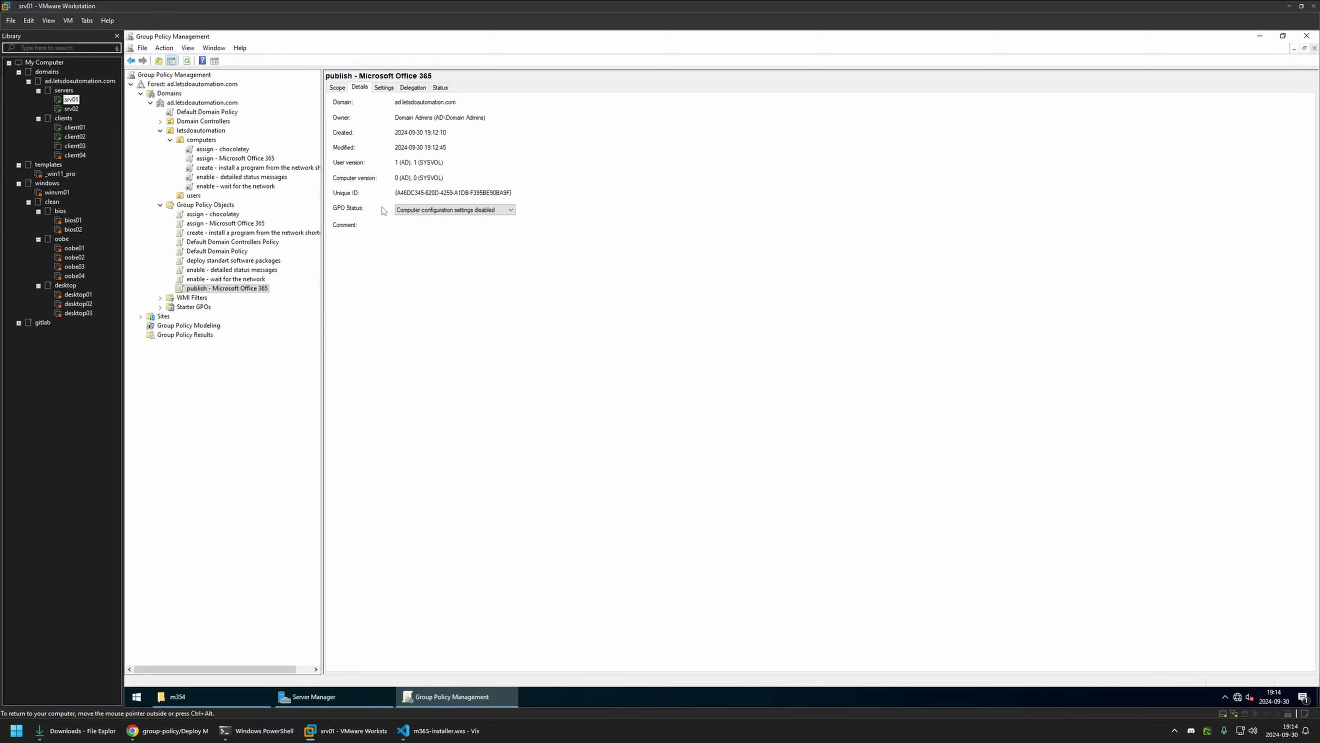
# Link "publish - Microsoft Office 365" to the users organizational unit under letsdoautomation
pyautogui.click(200, 196)
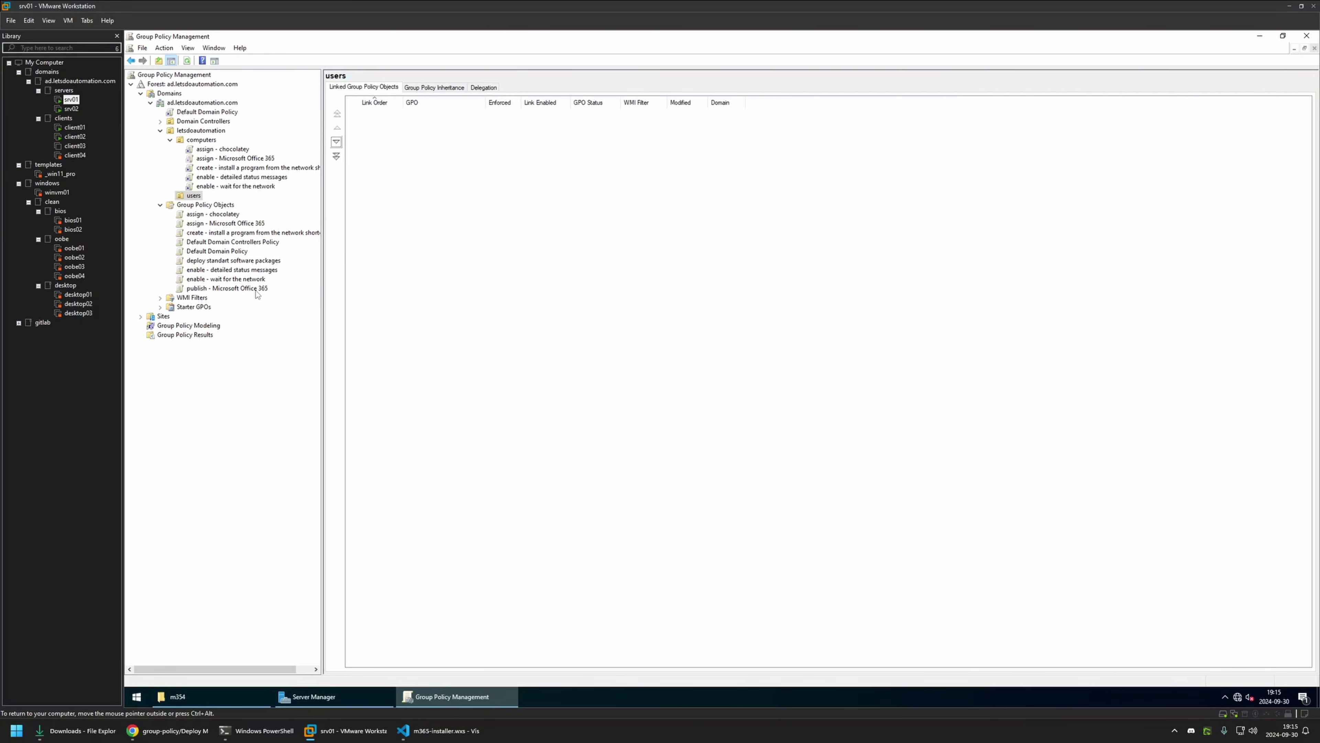
pyautogui.moveTo(251, 292); pyautogui.dragTo(194, 196)
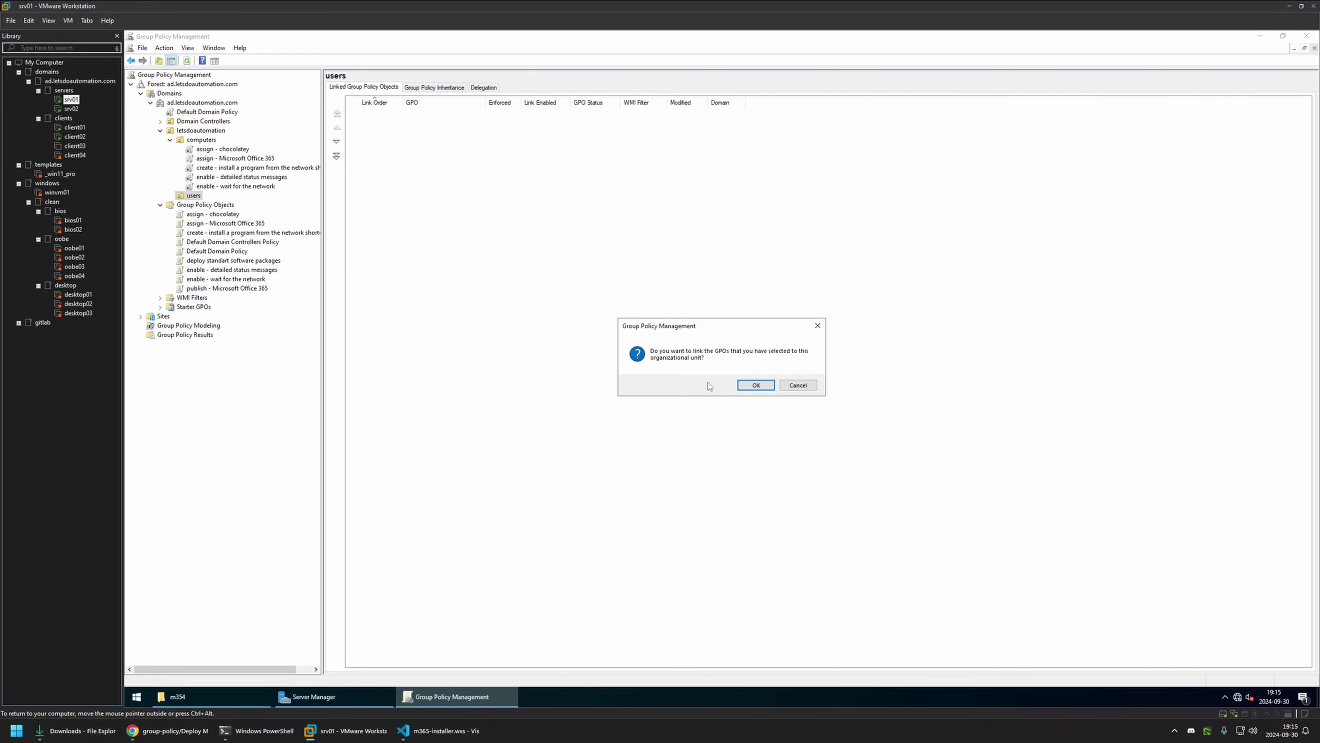
pyautogui.click(750, 384)
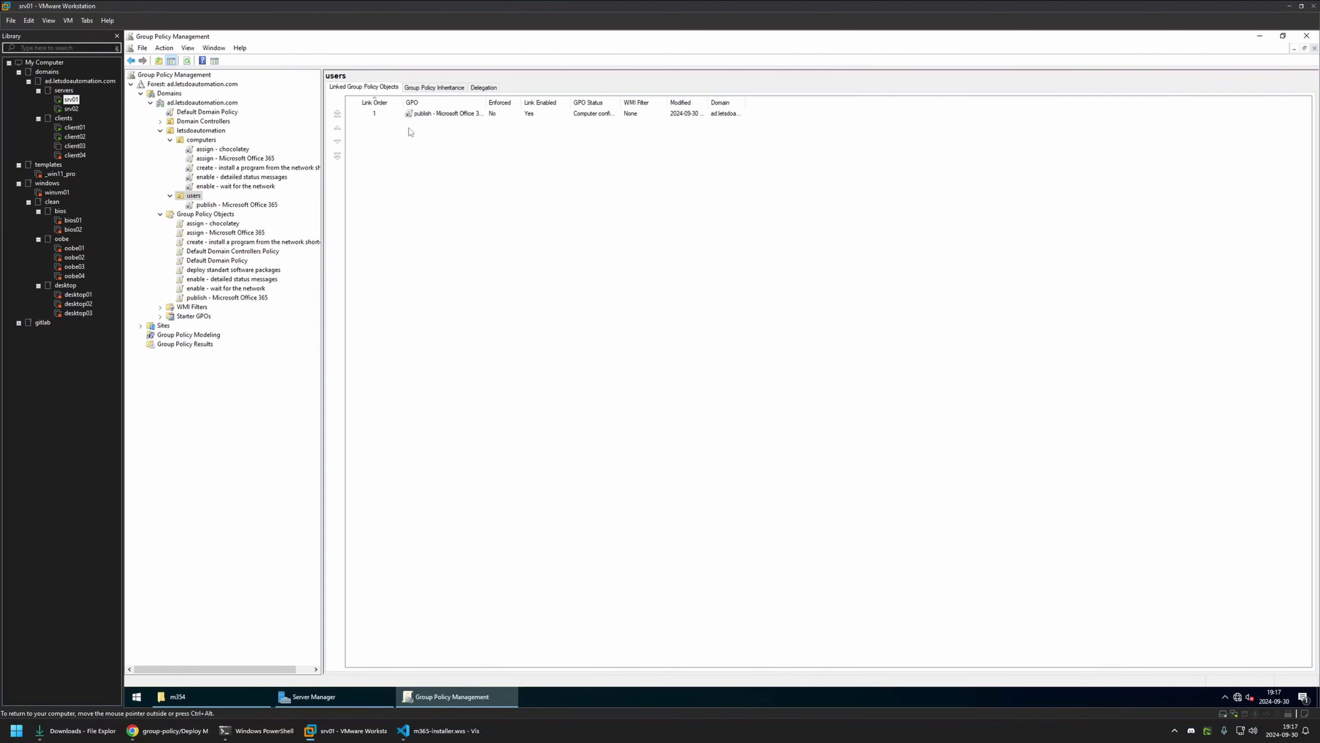
# Switch to the client02 virtual machine and open the "Install a Program from the Network" desktop shortcut
pyautogui.click(75, 136)
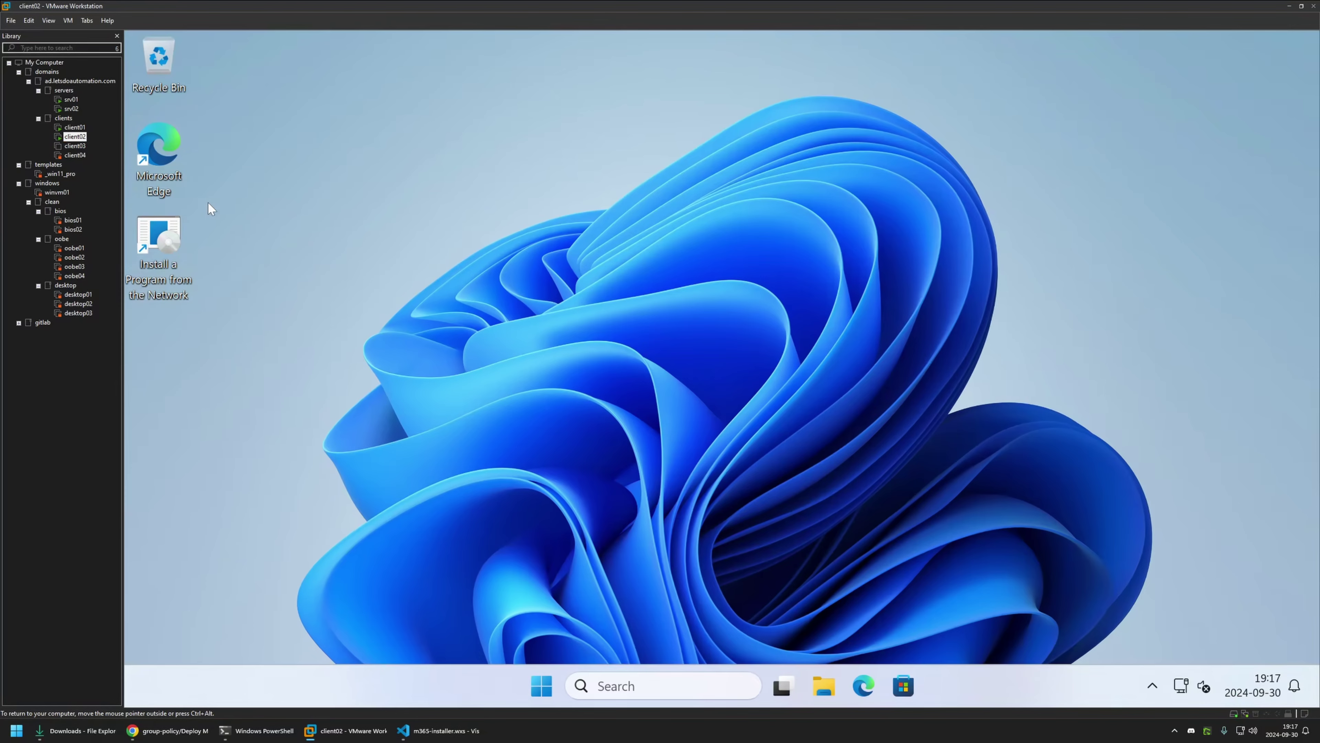
pyautogui.doubleClick(154, 249)
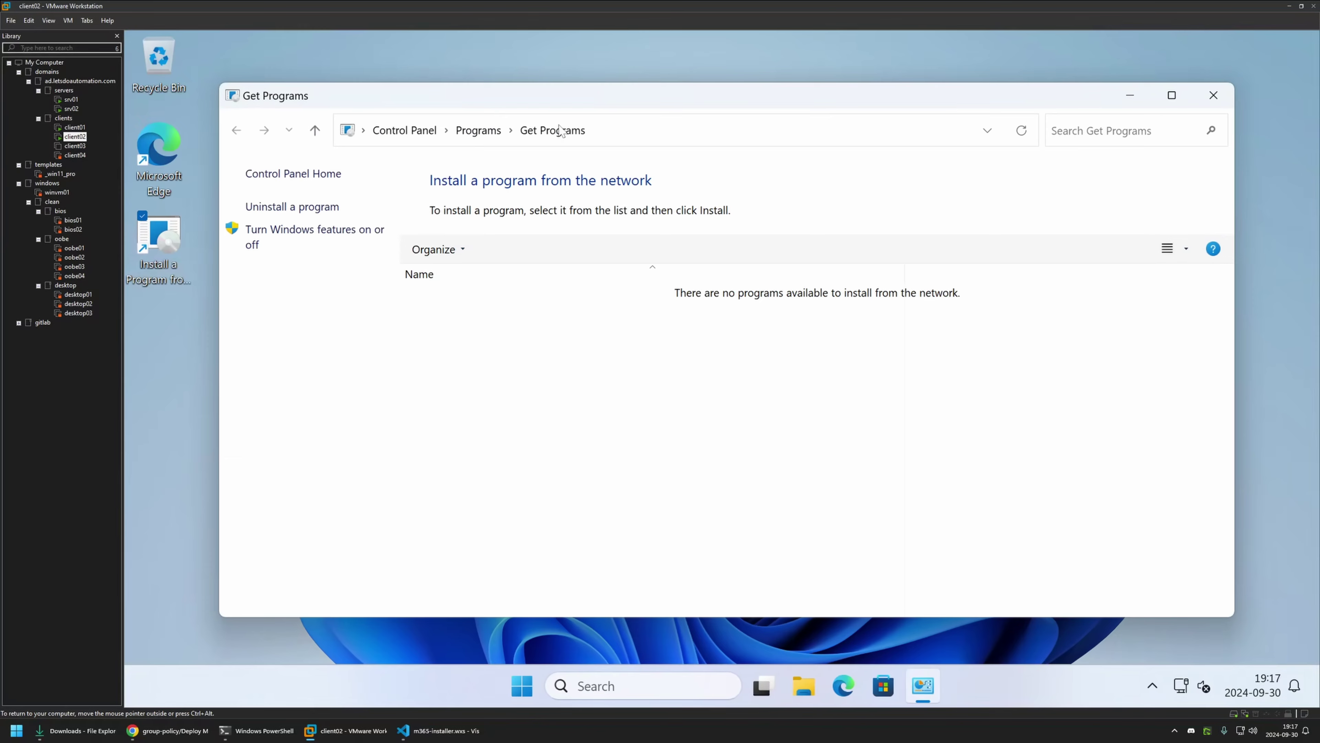
pyautogui.moveTo(568, 101); pyautogui.dragTo(543, 70)
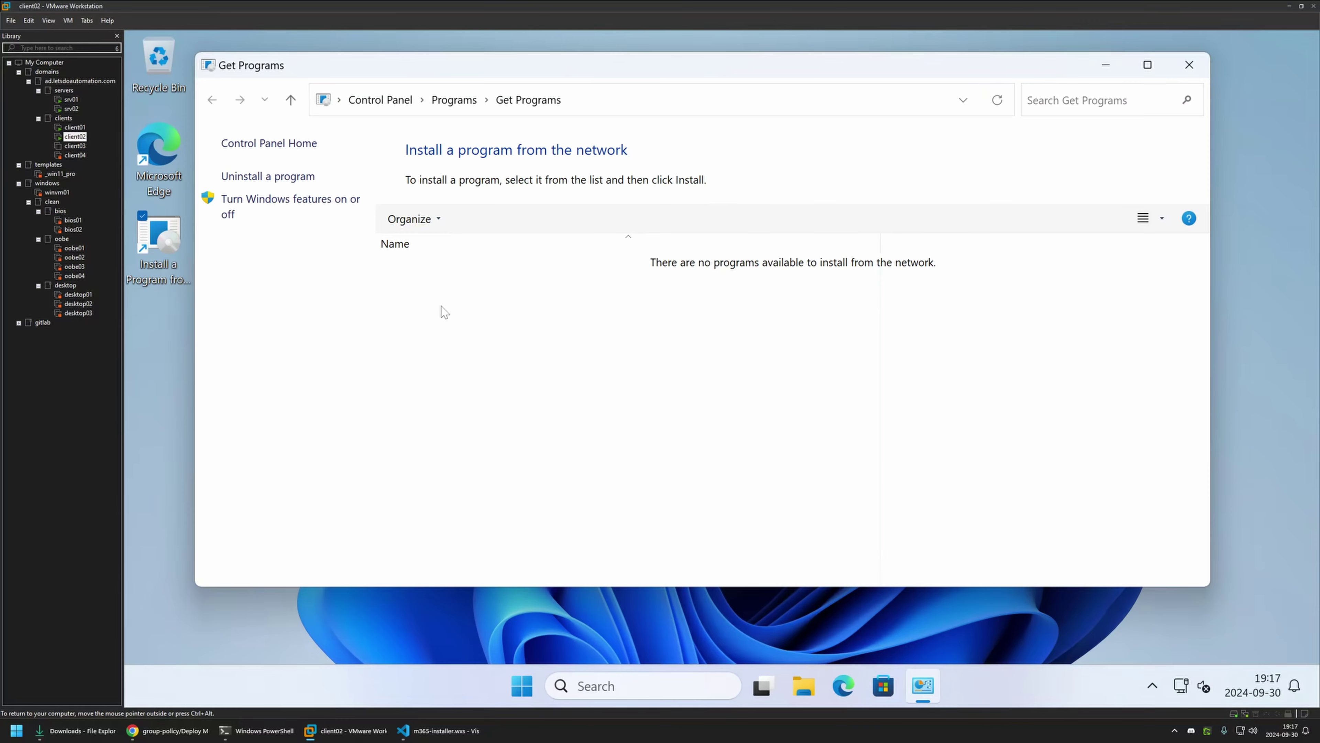
# Run gpupdate in Command Prompt on client02, keeping the network programs list in view
pyautogui.click(521, 685)
pyautogui.write('cmd')
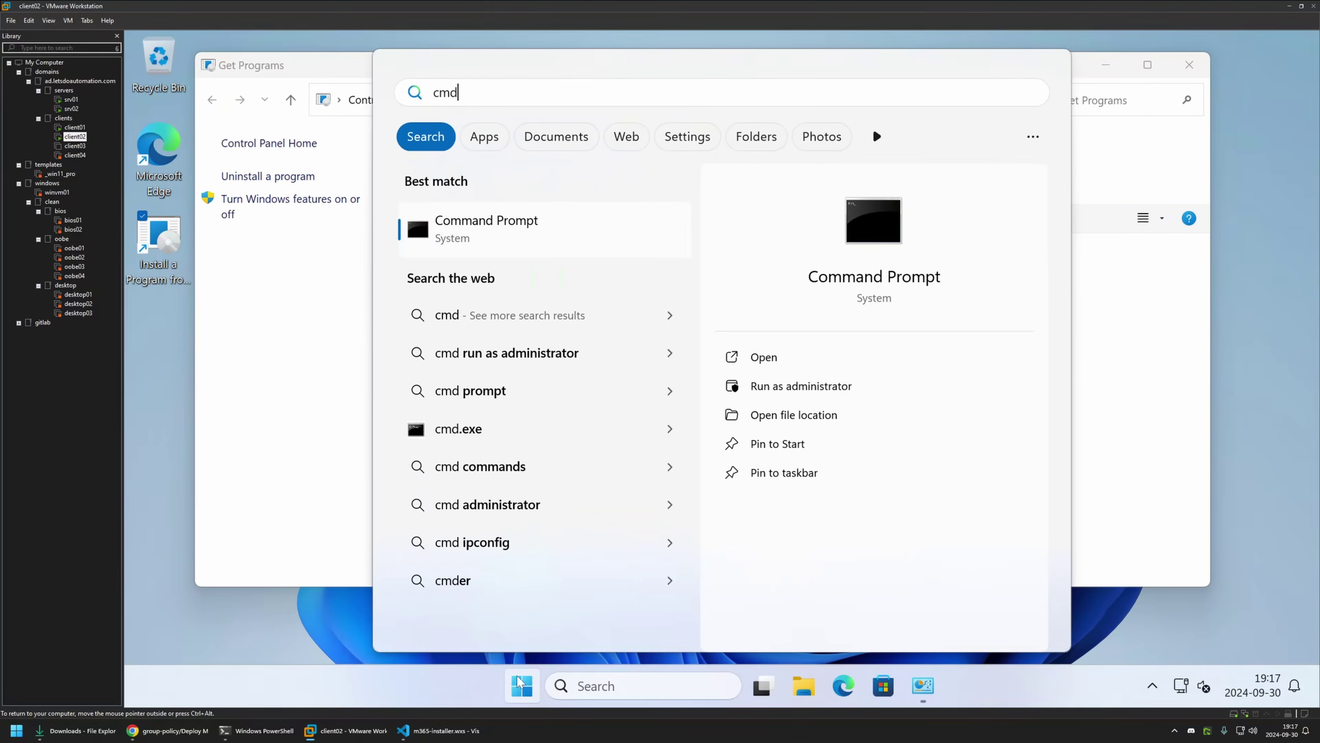
pyautogui.press('Return')
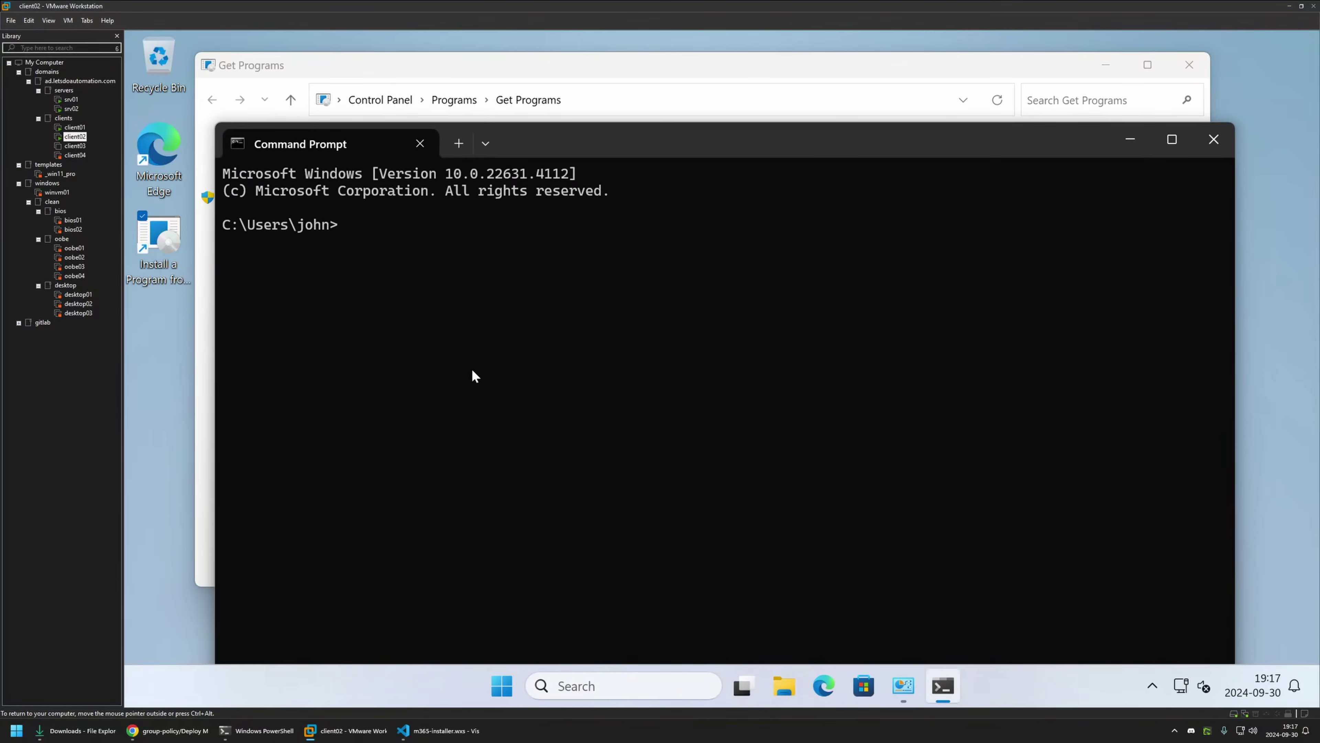
pyautogui.moveTo(574, 143); pyautogui.dragTo(639, 393)
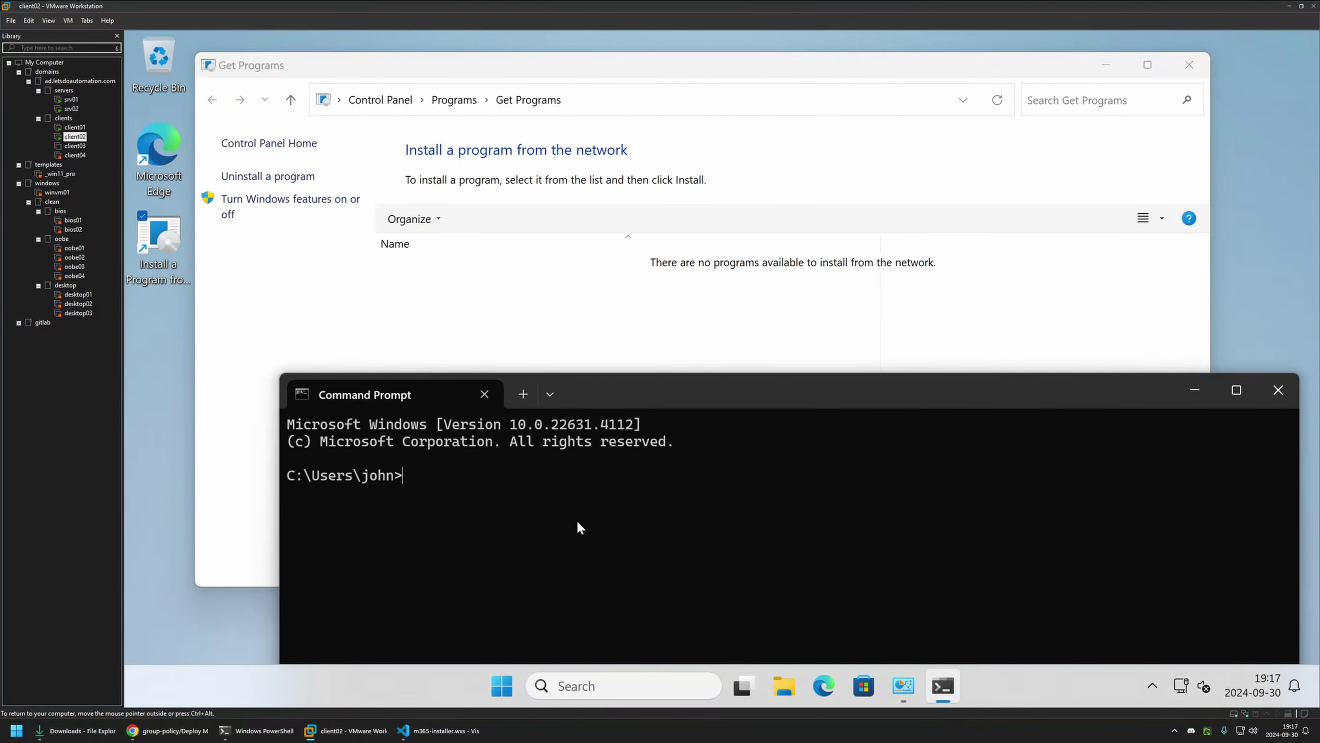
pyautogui.write('gpupdate')
pyautogui.press('Return')
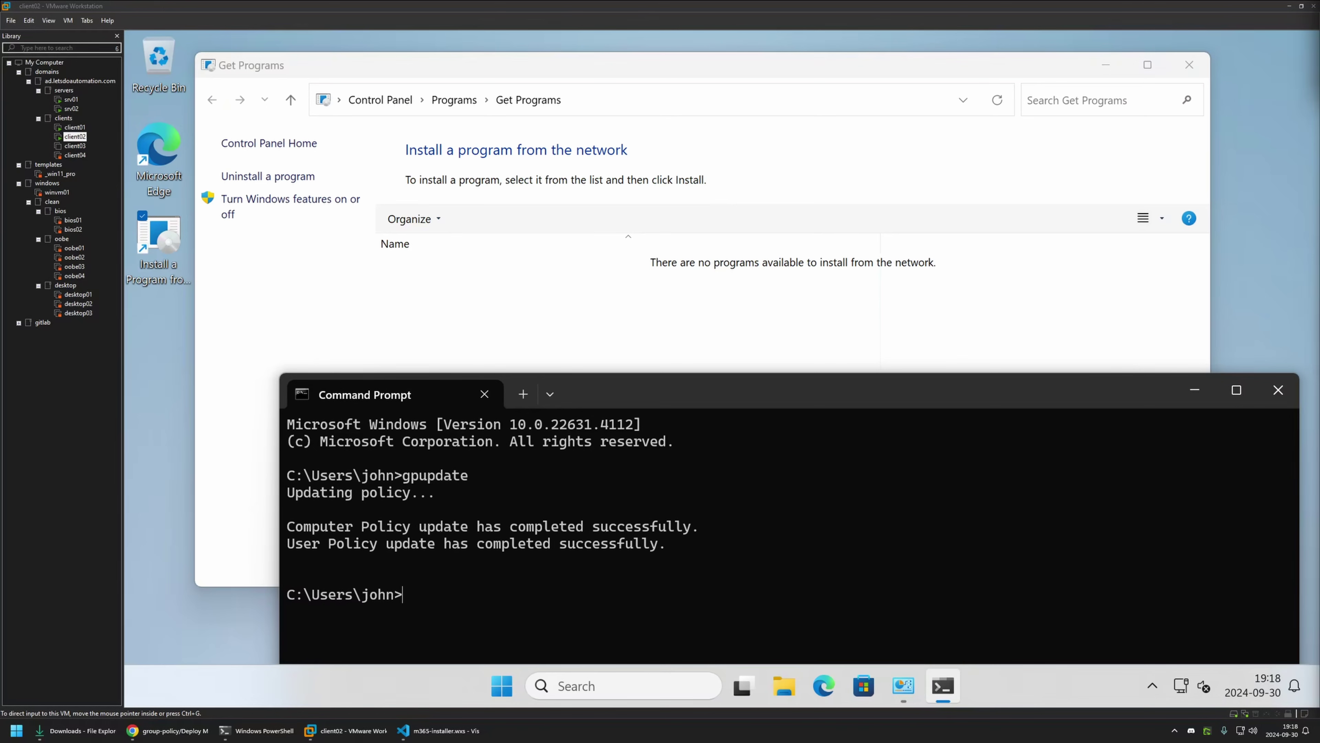
# Refresh the list of network programs and install Microsoft M365 Installer from it
pyautogui.click(466, 290)
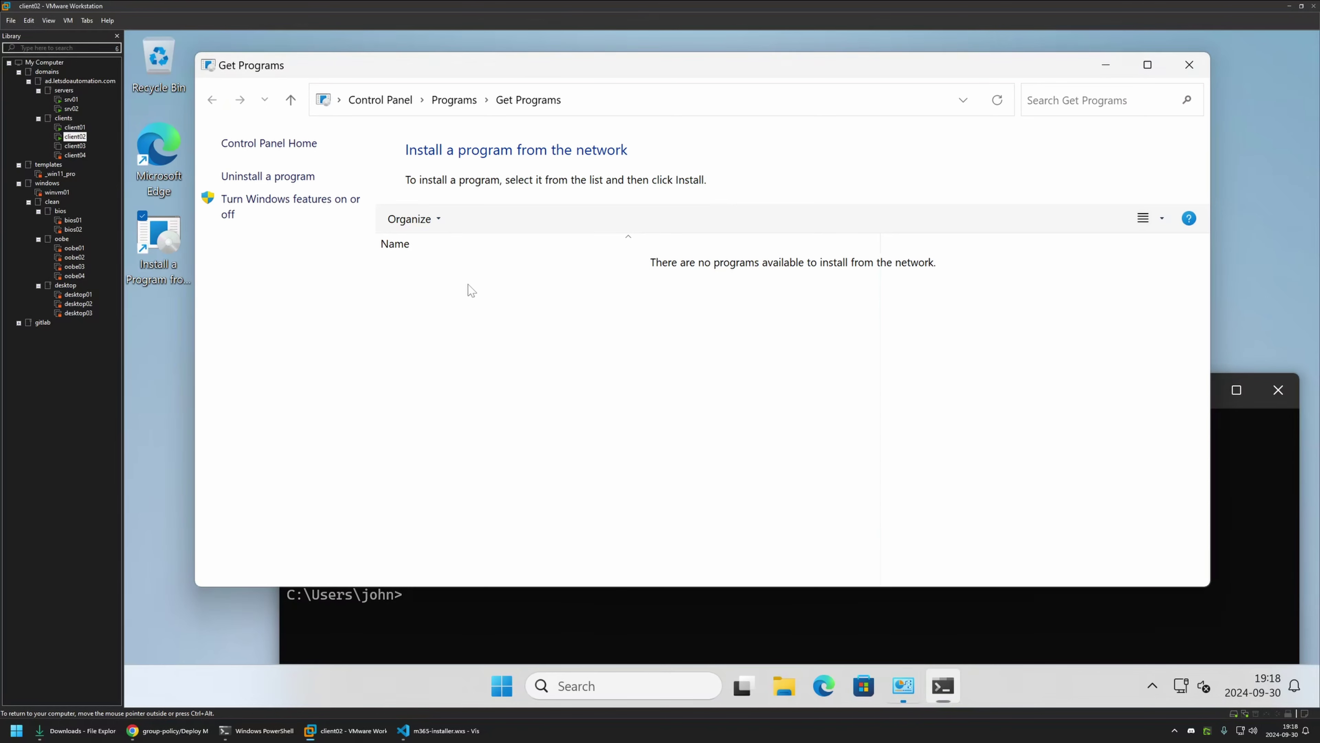
pyautogui.rightClick(470, 269)
pyautogui.click(517, 345)
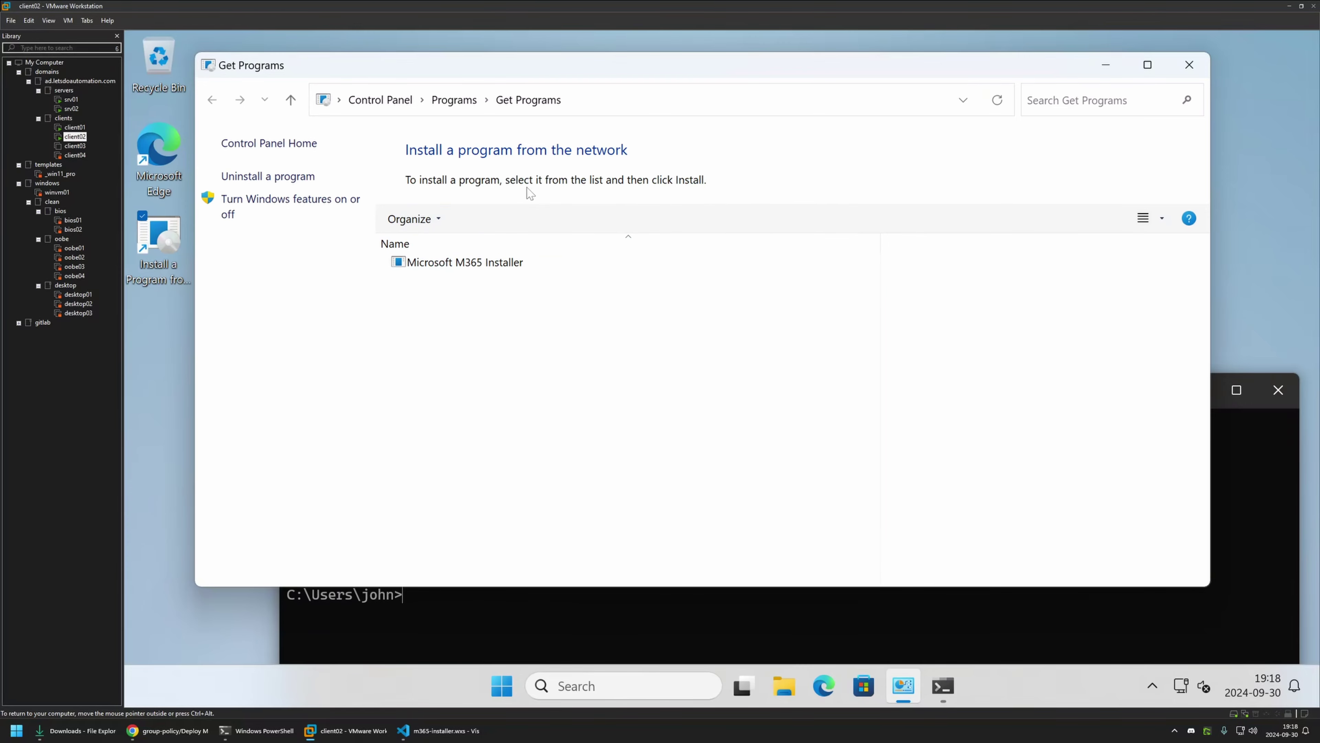
pyautogui.doubleClick(436, 264)
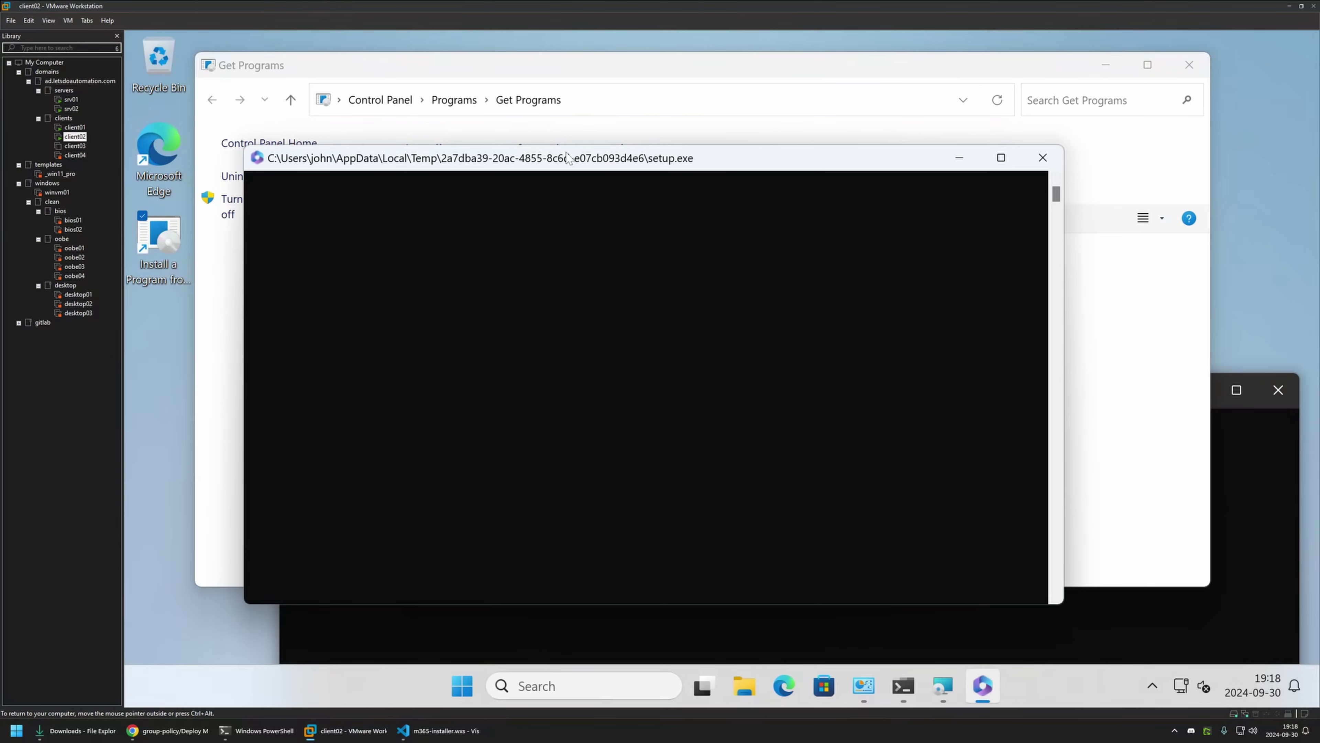
pyautogui.moveTo(568, 158); pyautogui.dragTo(465, 98)
pyautogui.click(1049, 379)
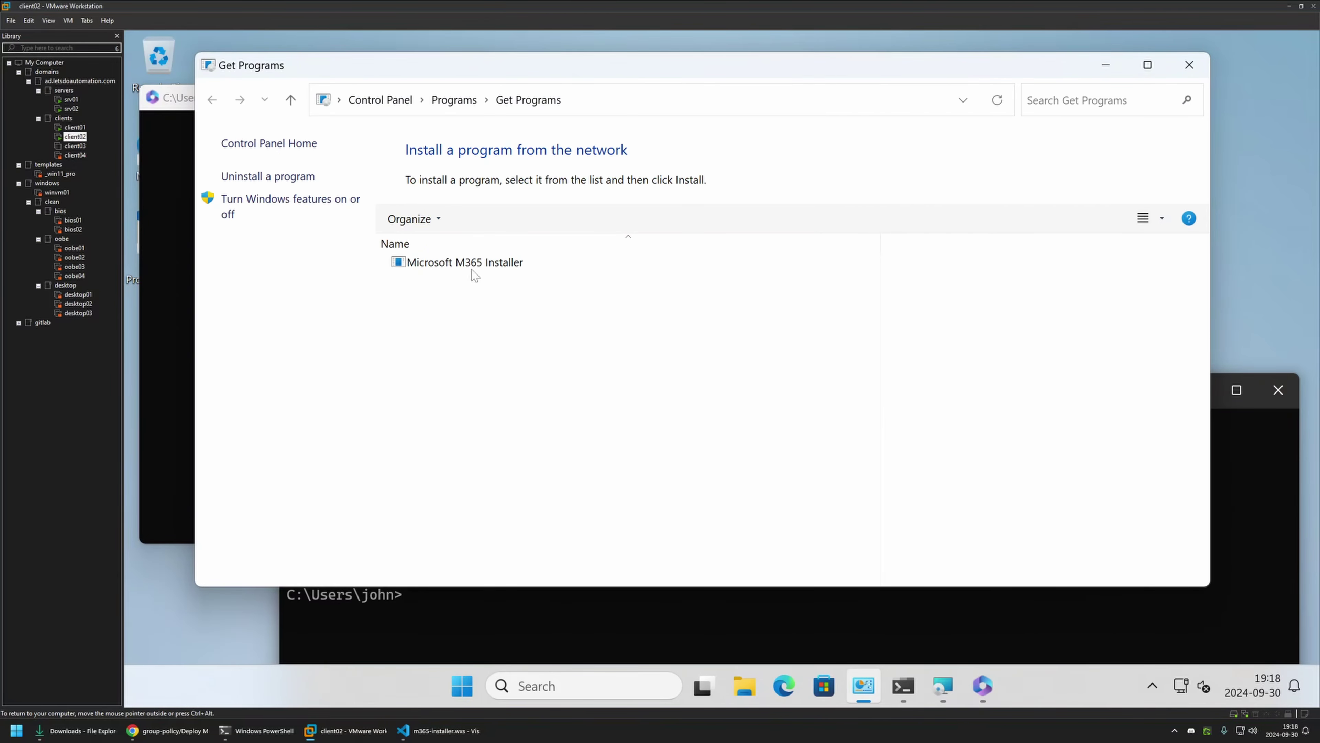
pyautogui.click(183, 168)
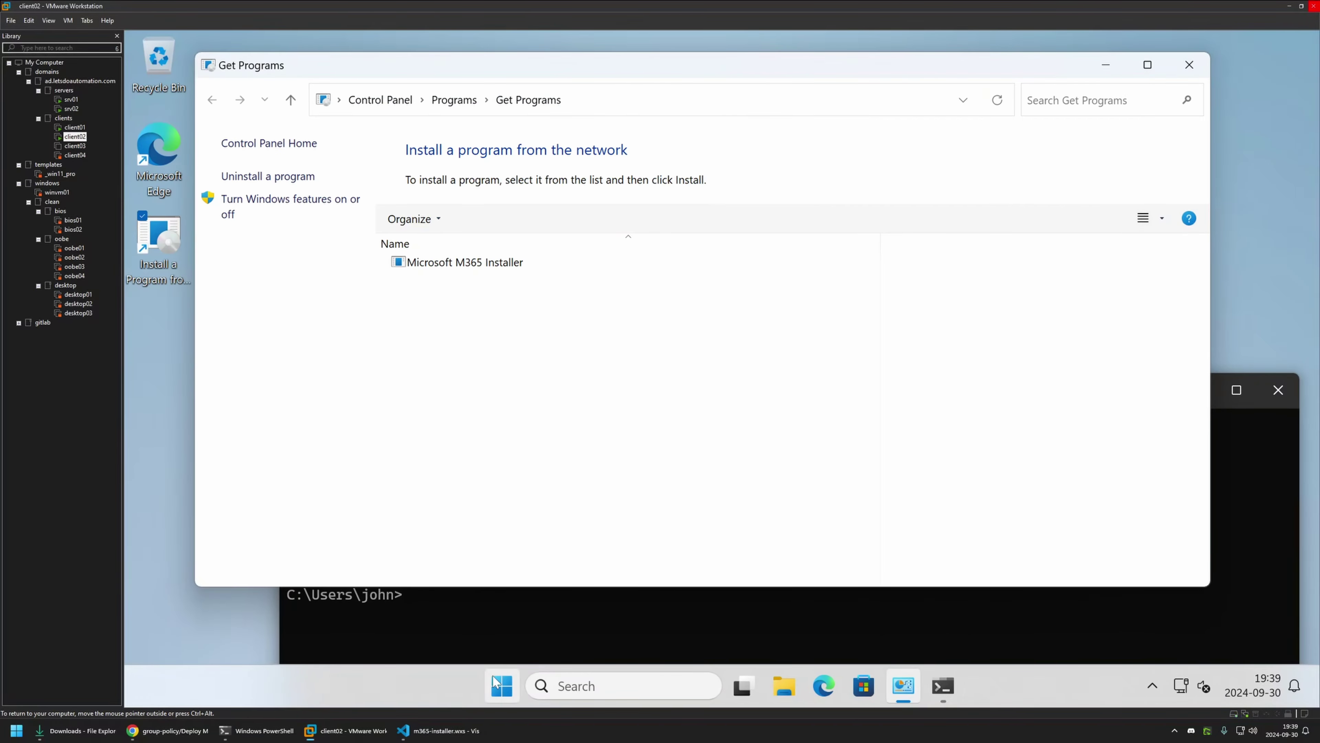
# Look through all installed apps on client02 for the Office programs and launch Word
pyautogui.click(501, 685)
pyautogui.click(930, 153)
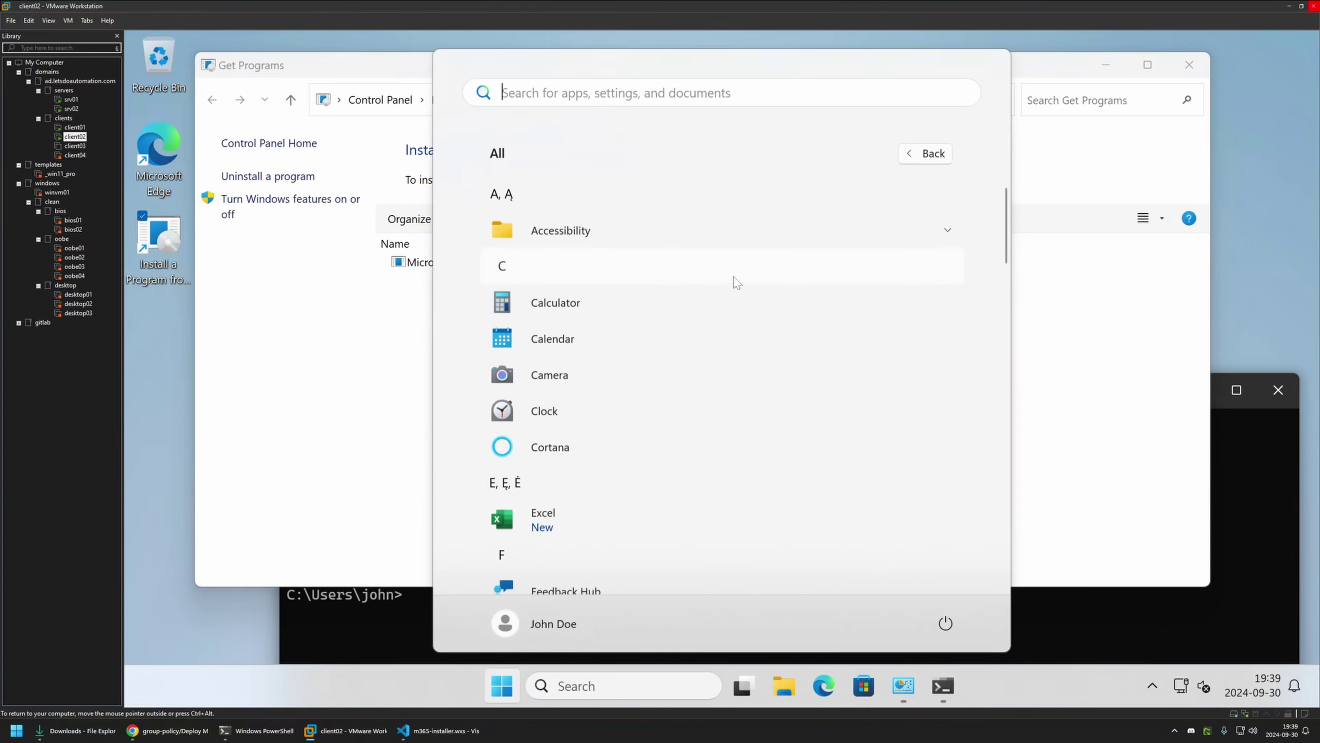
pyautogui.scroll(-10, 728, 283)
pyautogui.scroll(-5, 705, 299)
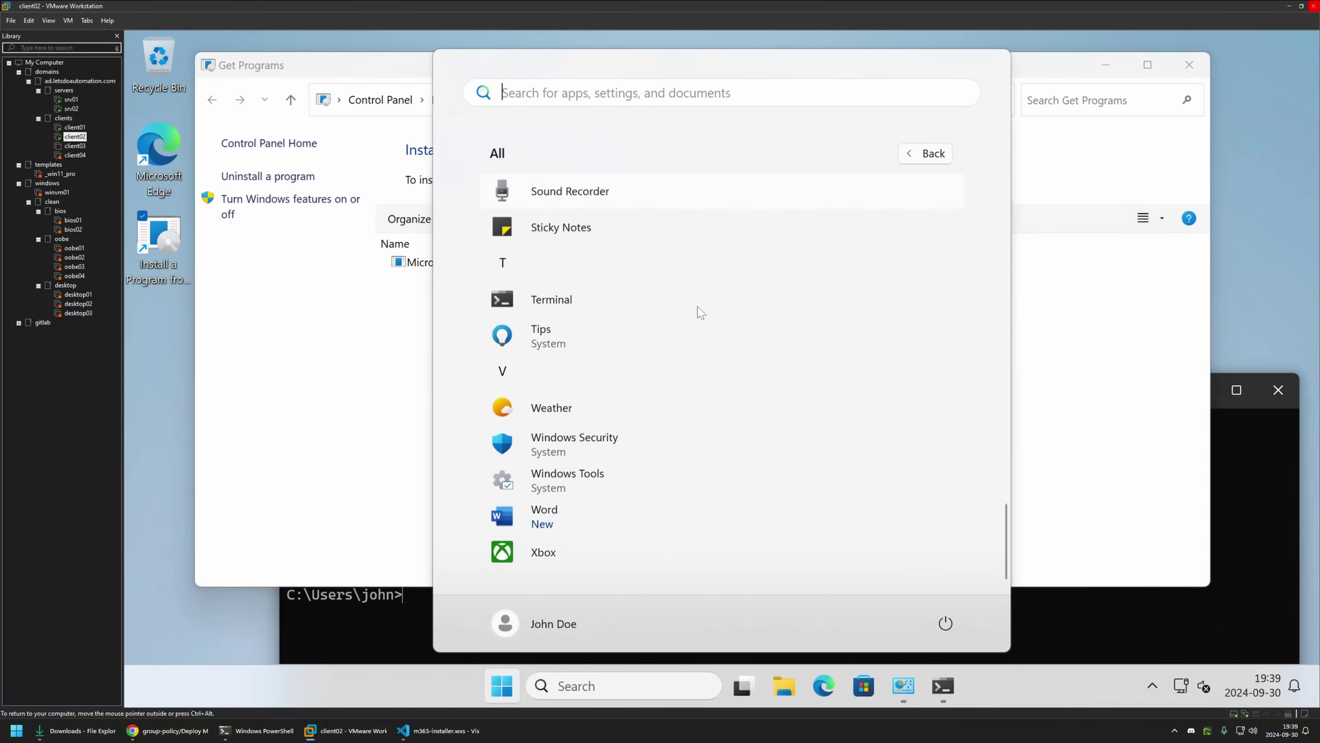
pyautogui.click(546, 511)
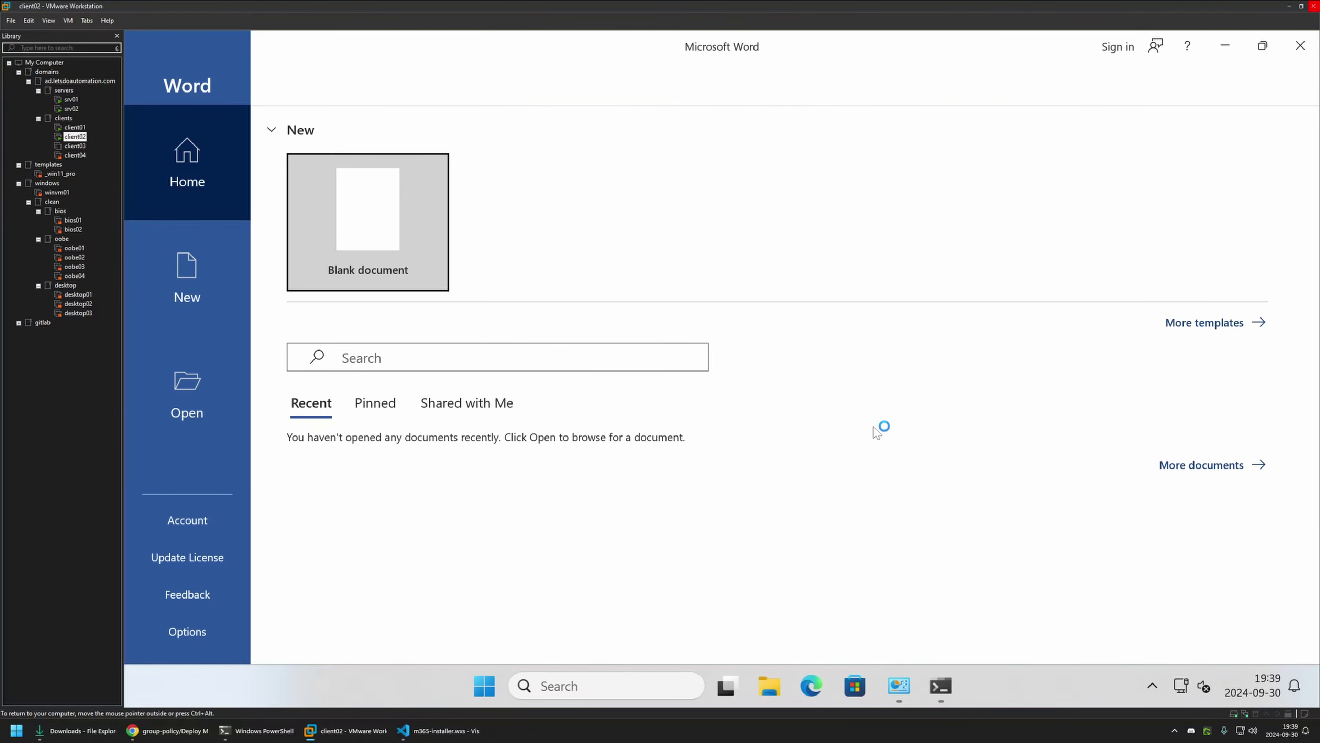